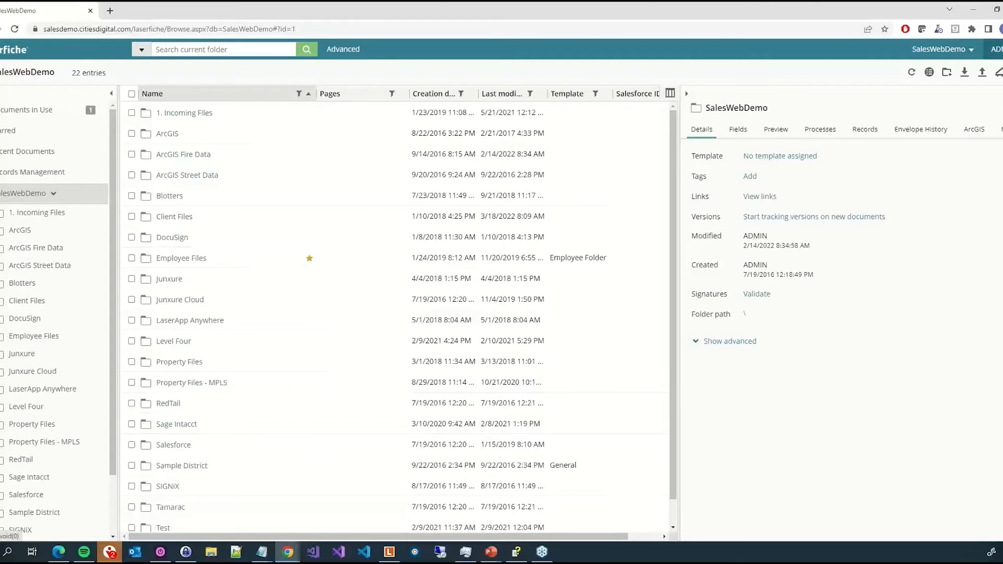
# - Open the account Options and go to the Display settings
pyautogui.click(997, 49)
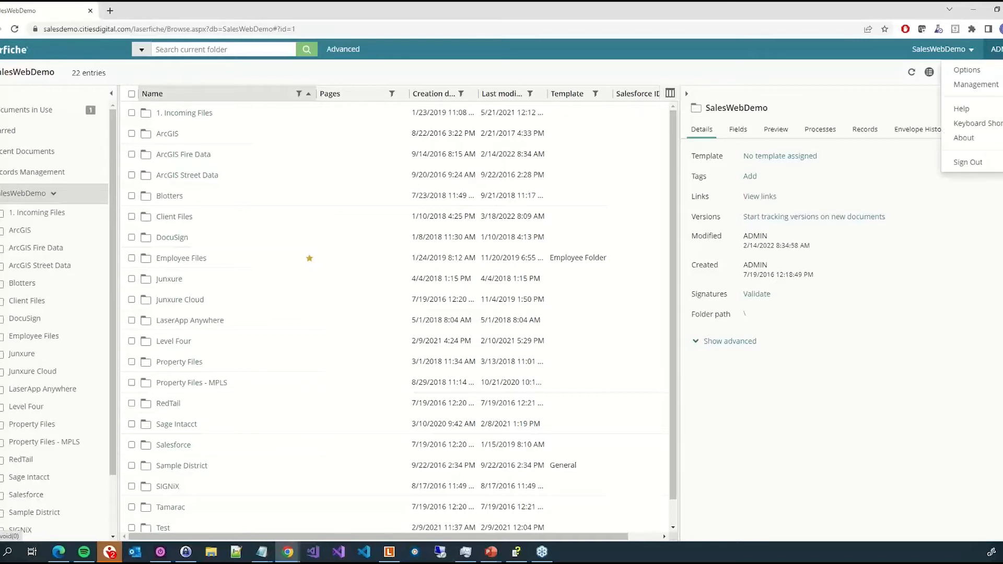
pyautogui.click(995, 70)
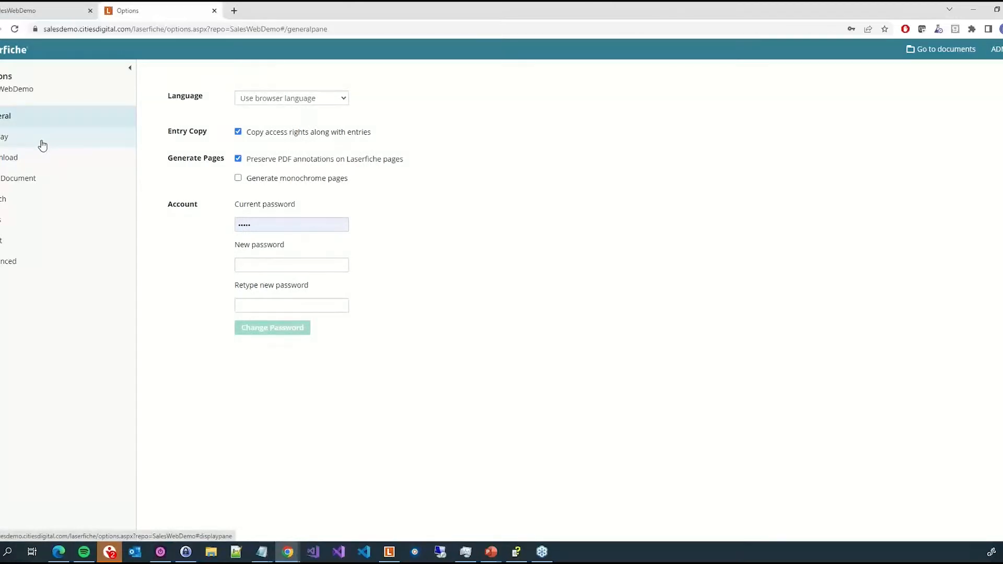
pyautogui.click(42, 146)
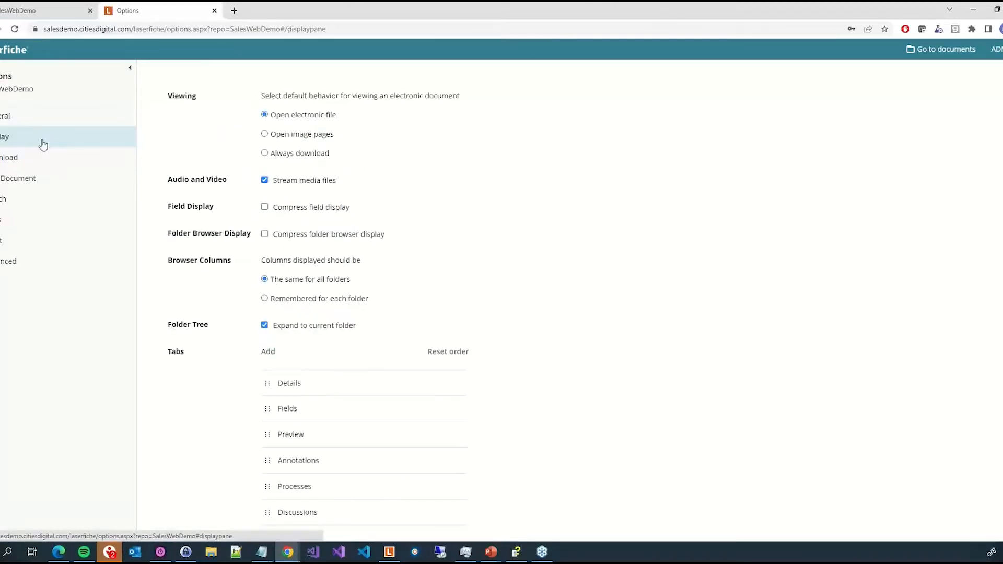
pyautogui.scroll(-1, 600, 382)
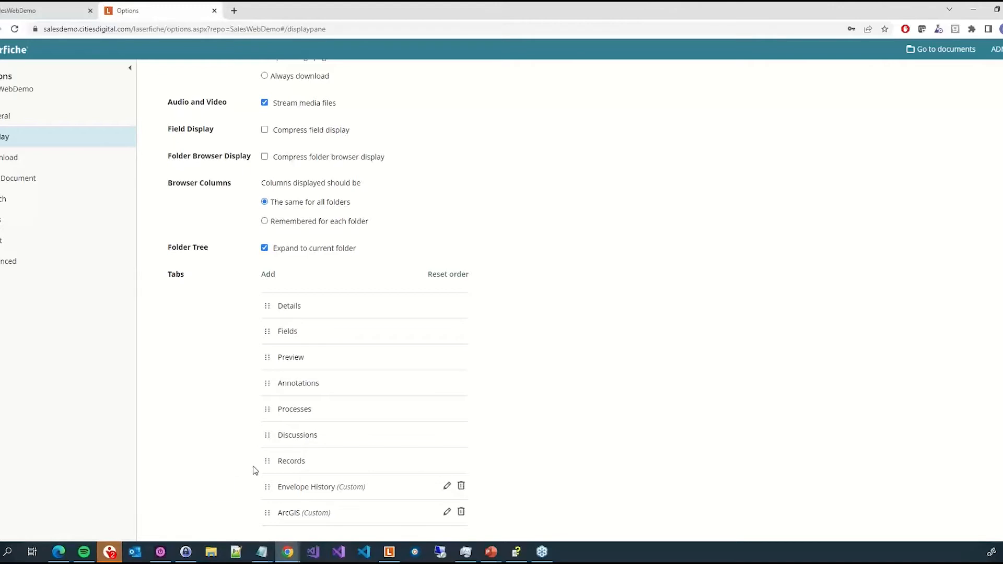
# - Move the Records and Processes tabs higher in the tab order, then reset the tab order
pyautogui.moveTo(266, 461); pyautogui.dragTo(271, 352)
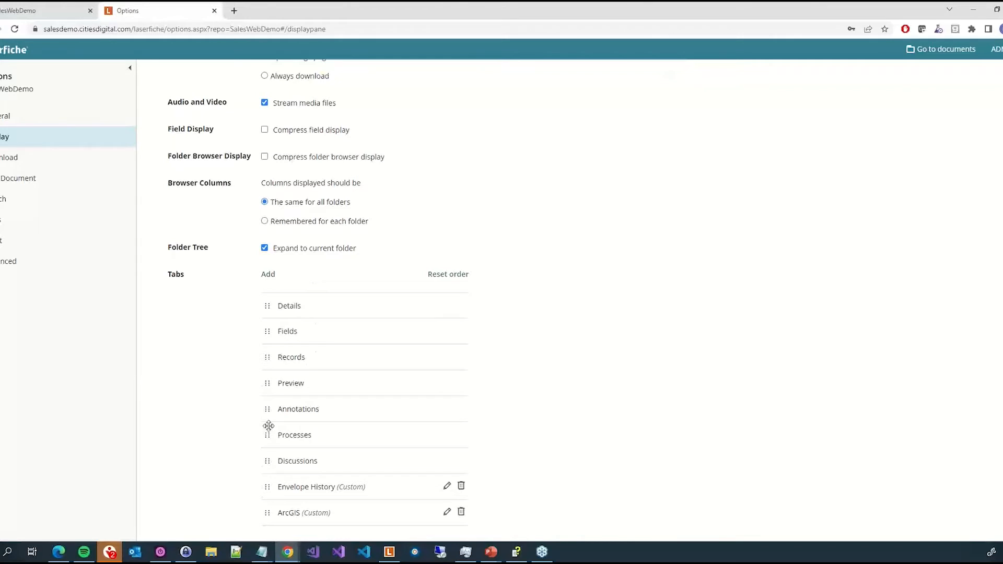
pyautogui.moveTo(268, 438)
pyautogui.mouseDown()
pyautogui.moveTo(271, 293)
pyautogui.moveTo(271, 308)
pyautogui.mouseUp()
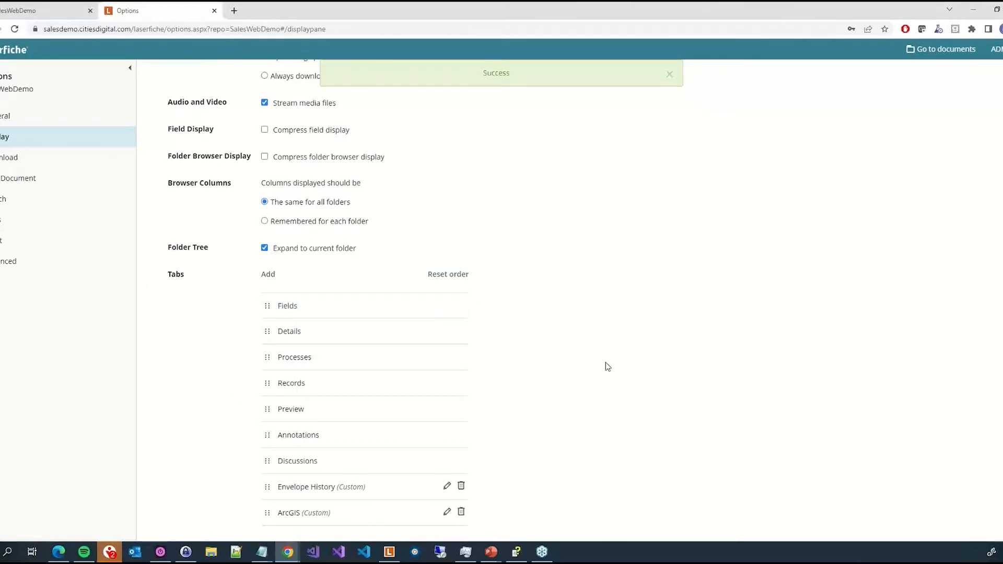
pyautogui.click(459, 281)
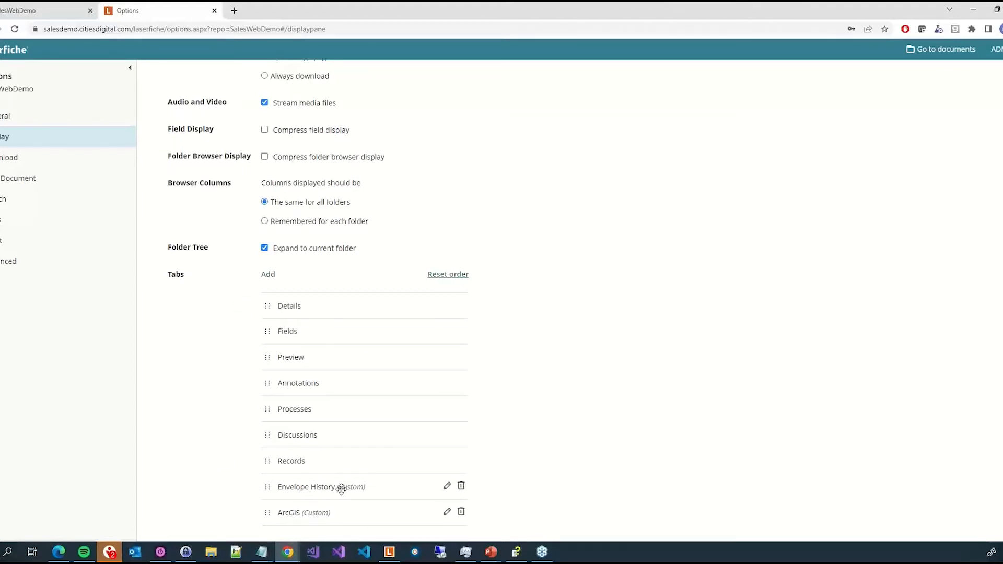
# - Open the Envelope History custom tab for editing and browse the field tokens available for its website URL
pyautogui.click(446, 489)
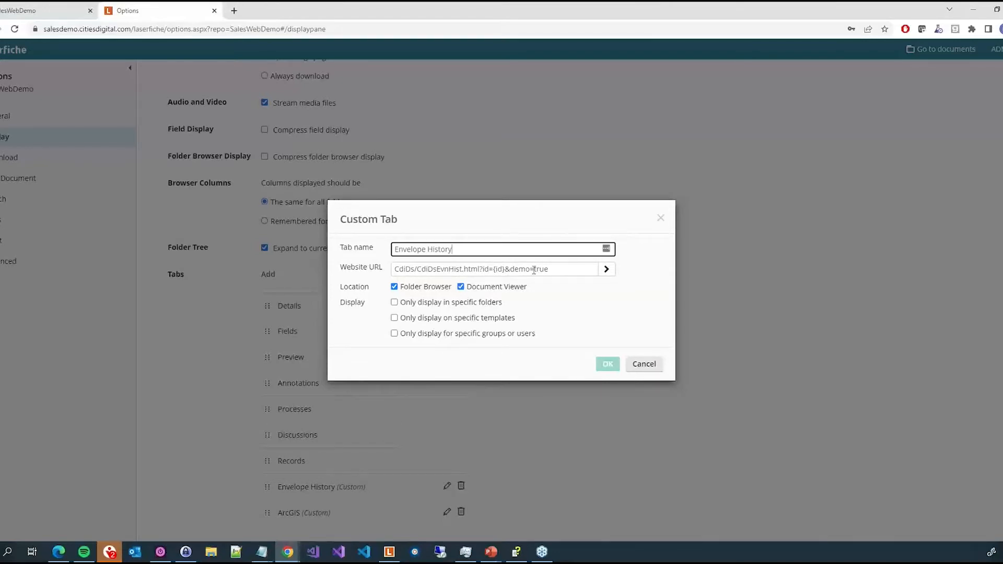
pyautogui.click(565, 270)
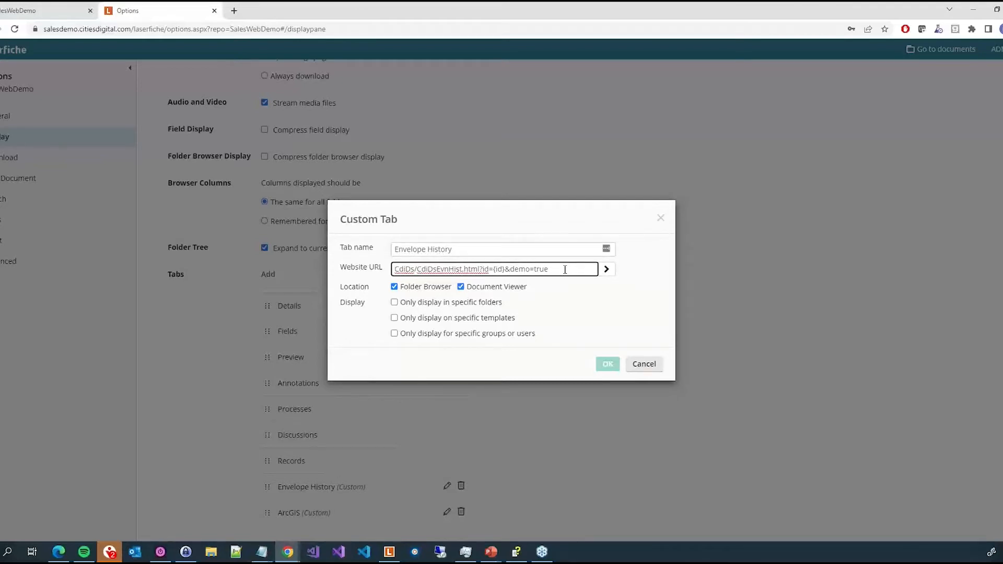
pyautogui.click(613, 273)
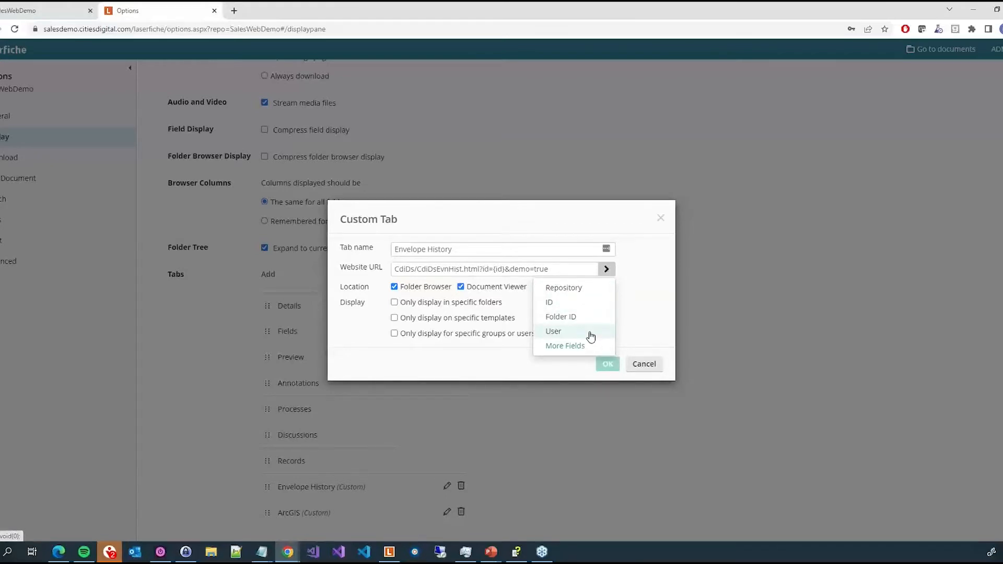
pyautogui.click(589, 350)
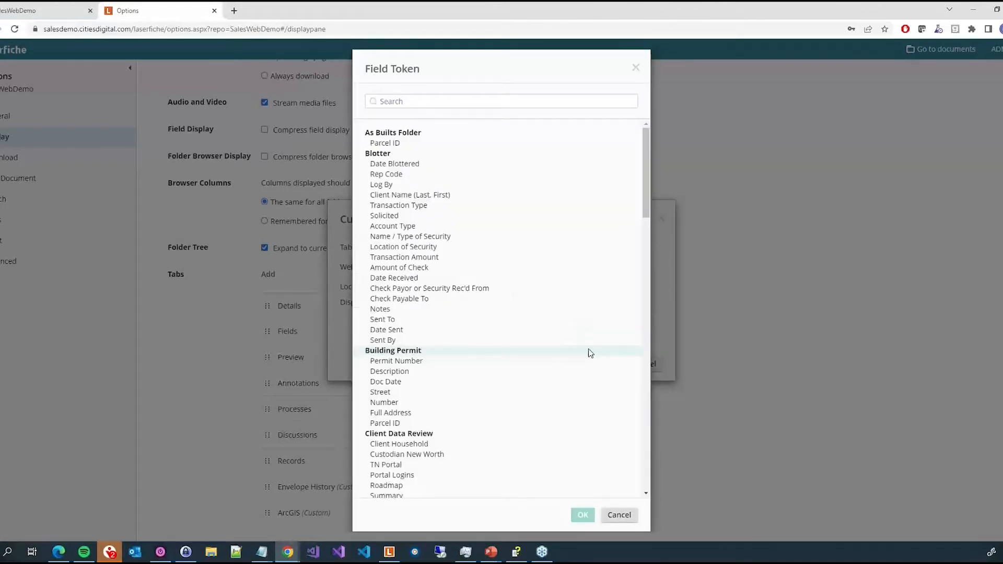
pyautogui.scroll(-12, 590, 353)
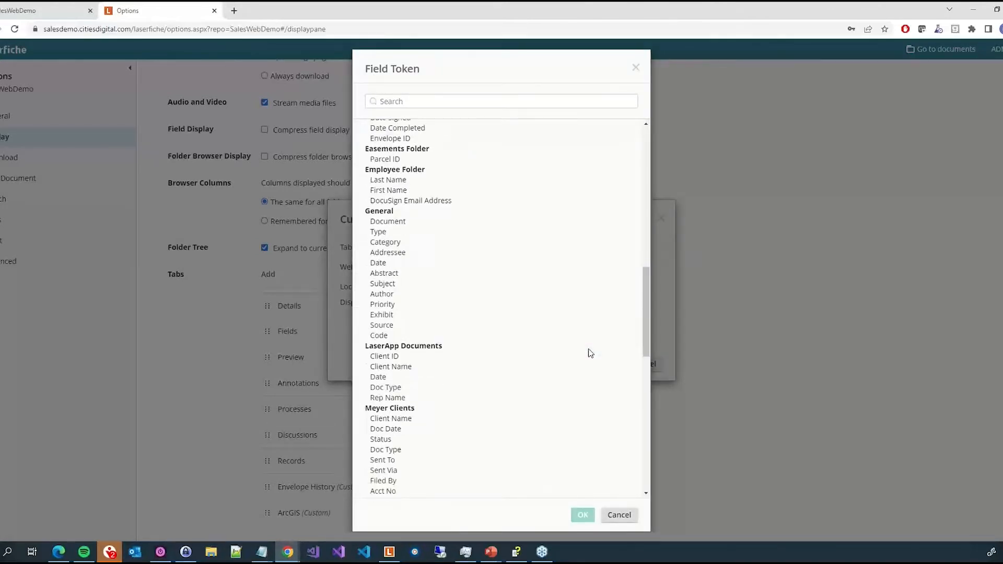
pyautogui.scroll(-6, 589, 352)
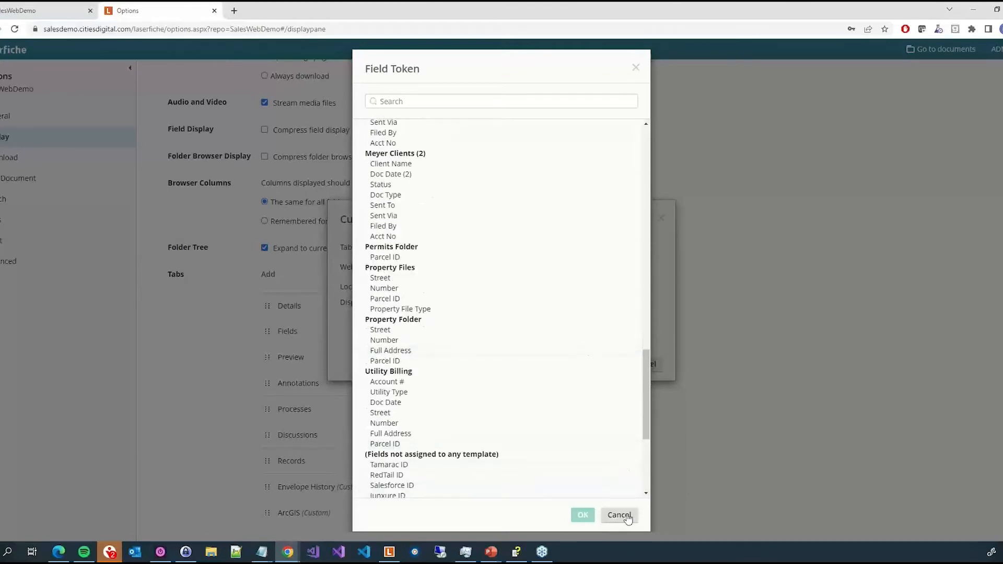
pyautogui.click(619, 515)
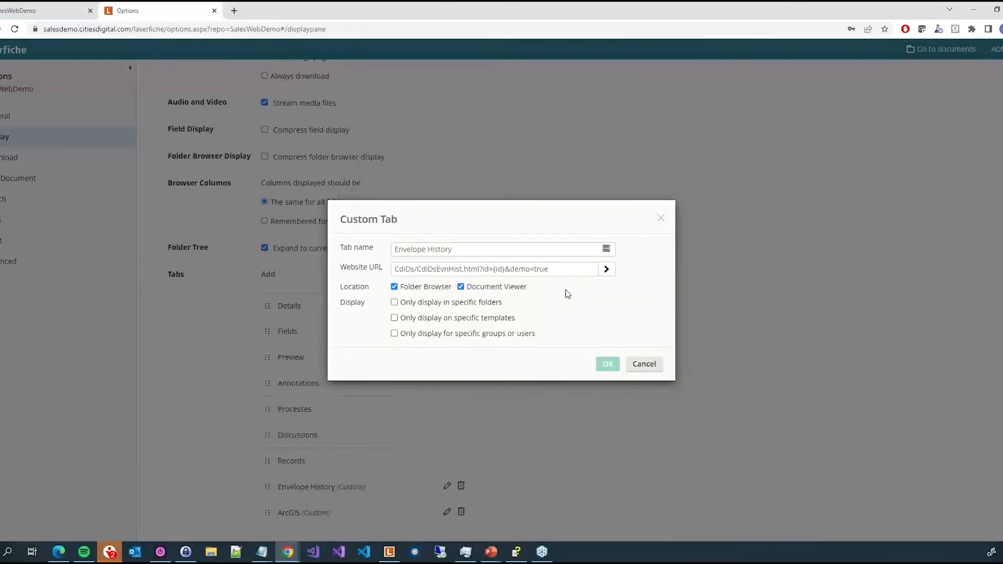
# - Limit the tab to display only in the DocuSign folder, including its subfolders
pyautogui.click(438, 304)
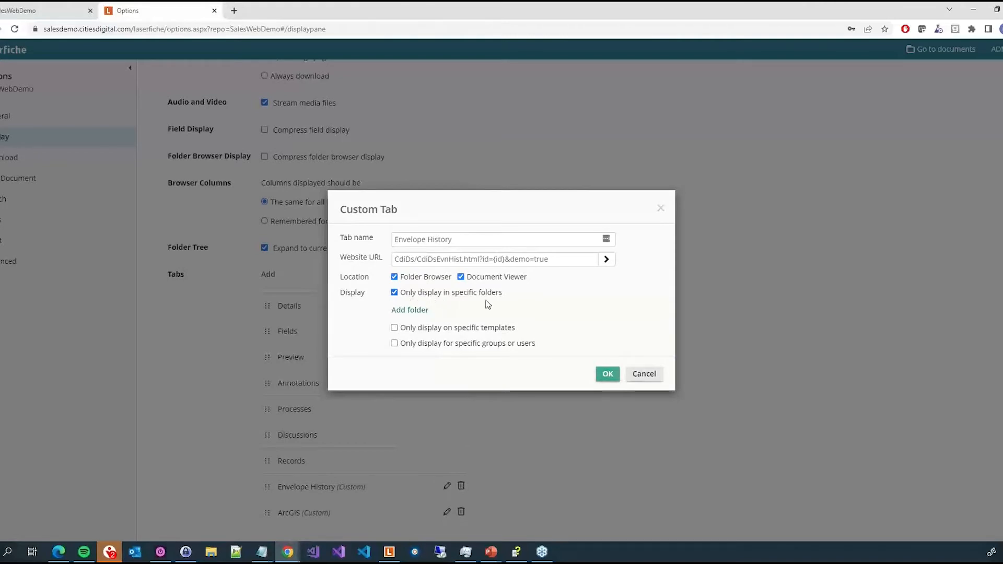
pyautogui.click(416, 311)
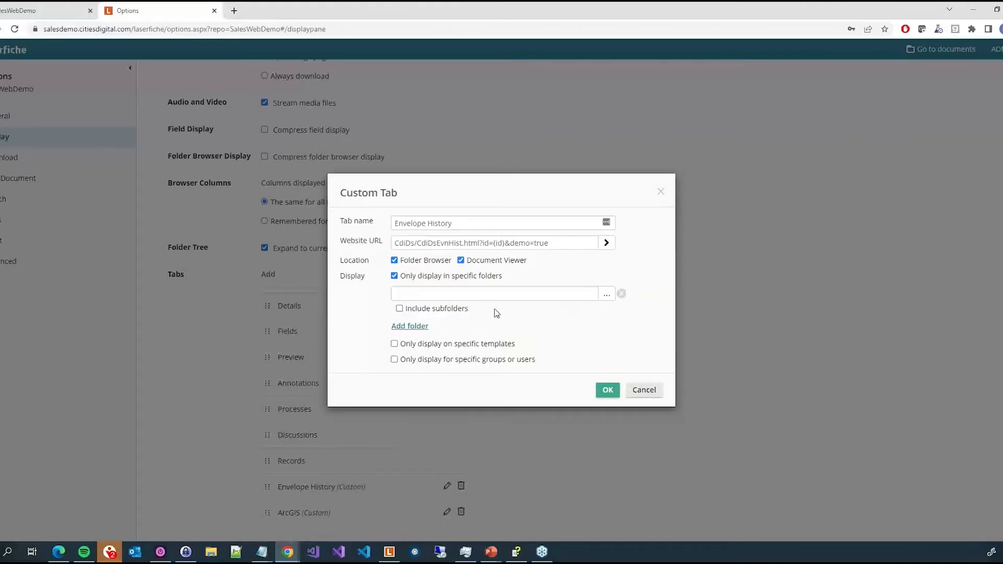
pyautogui.click(607, 296)
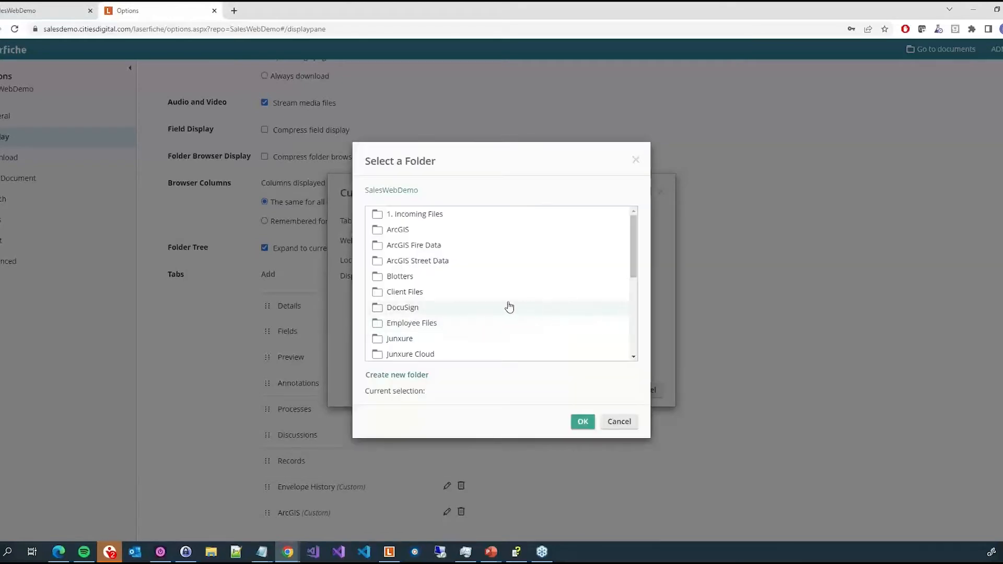
pyautogui.click(481, 308)
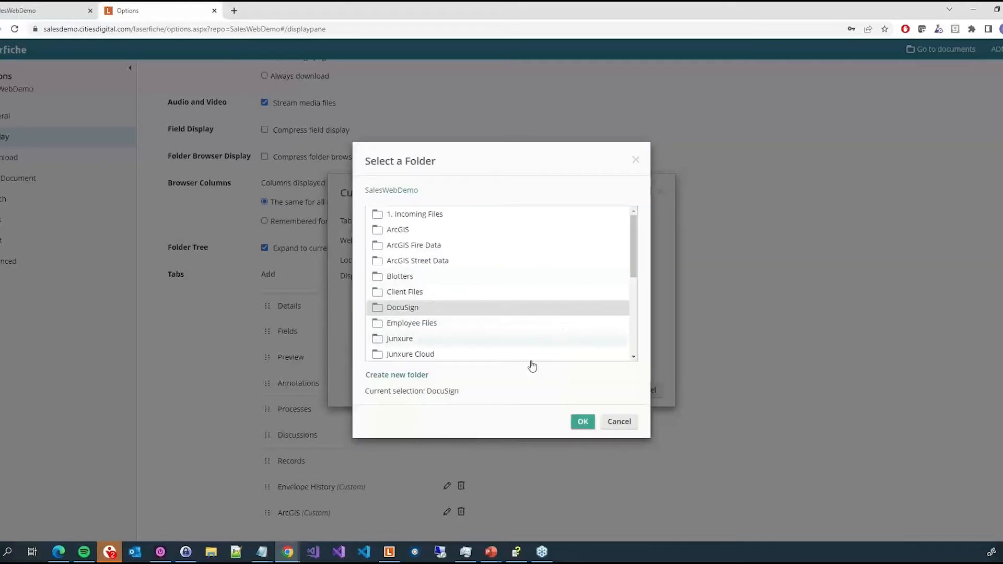
pyautogui.click(581, 420)
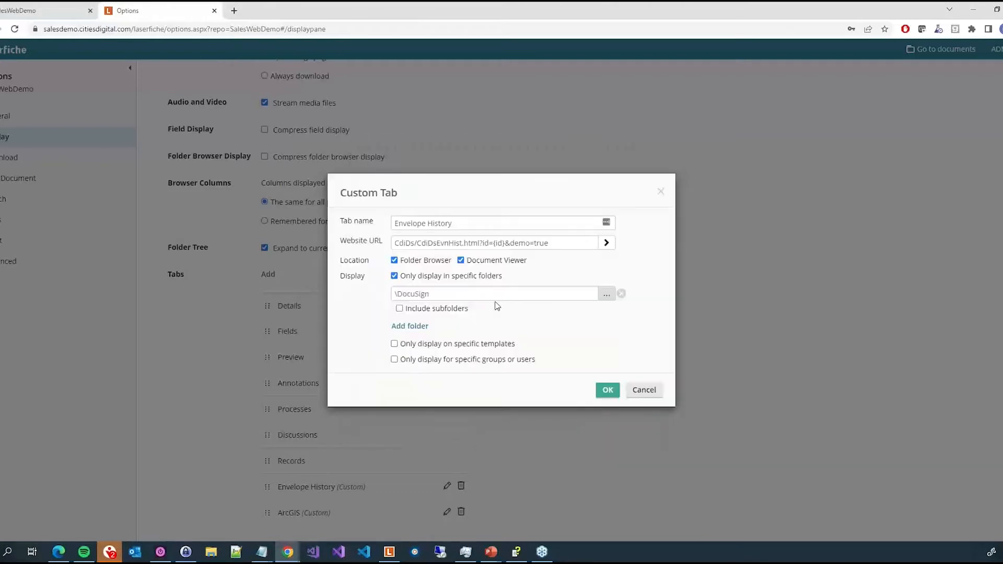
pyautogui.click(398, 308)
pyautogui.click(410, 330)
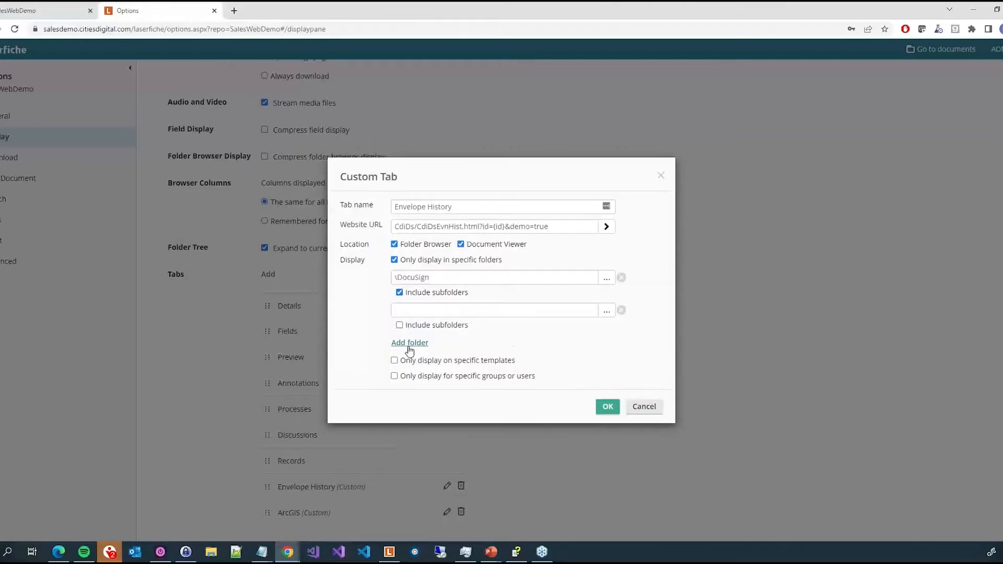
pyautogui.click(409, 343)
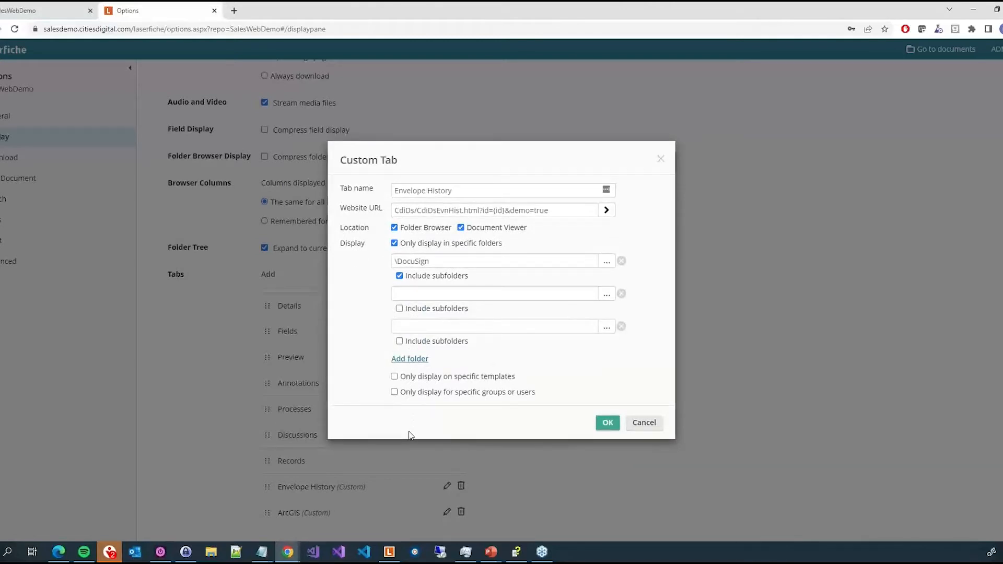
pyautogui.click(621, 294)
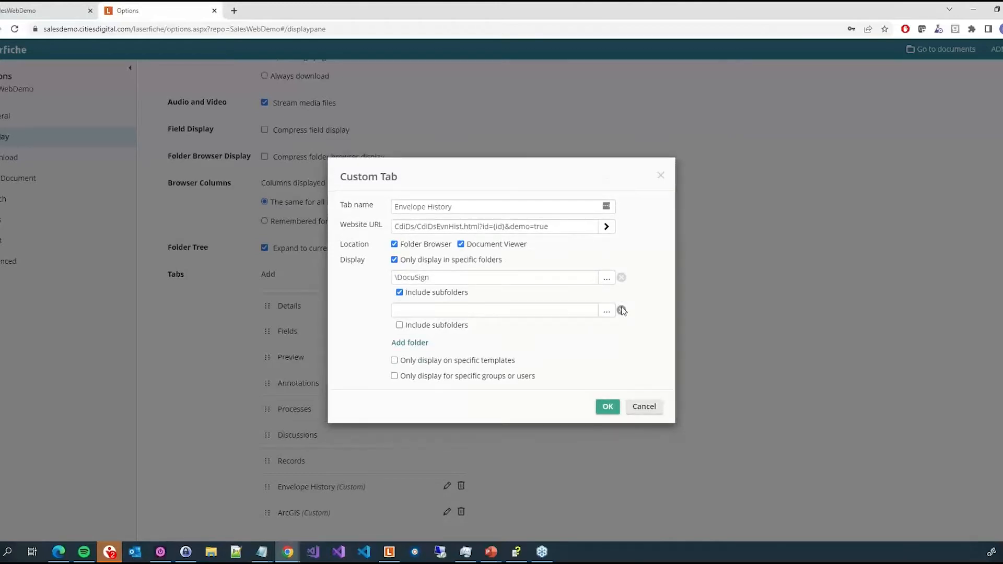
pyautogui.click(621, 310)
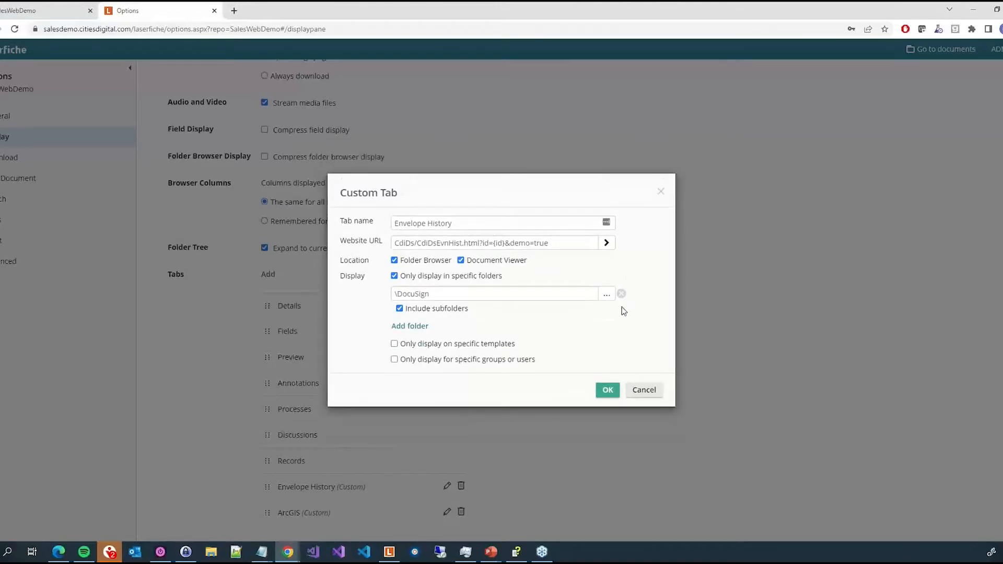
# - Limit the tab to display only on the Client Files and DocuSign templates
pyautogui.click(394, 344)
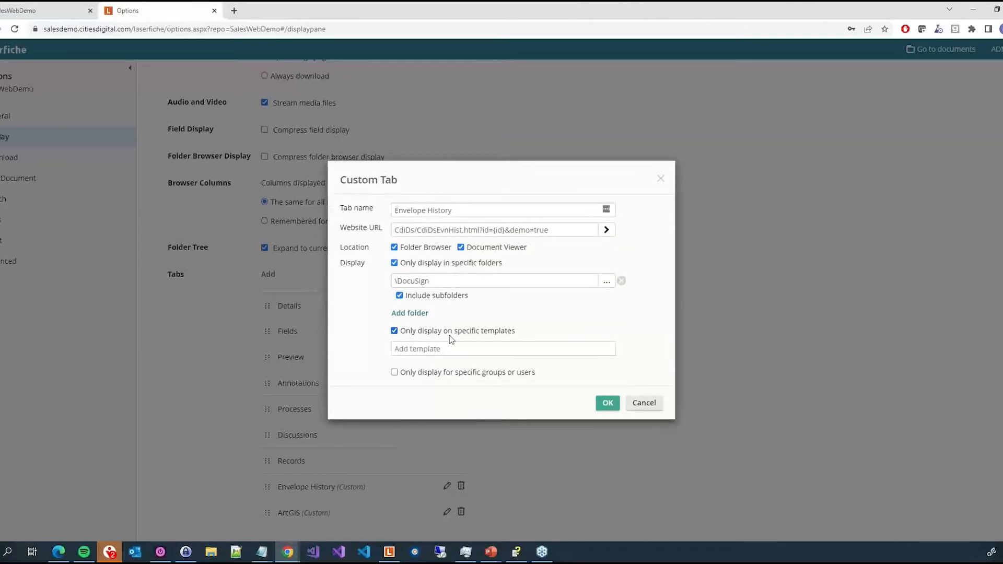
pyautogui.click(487, 346)
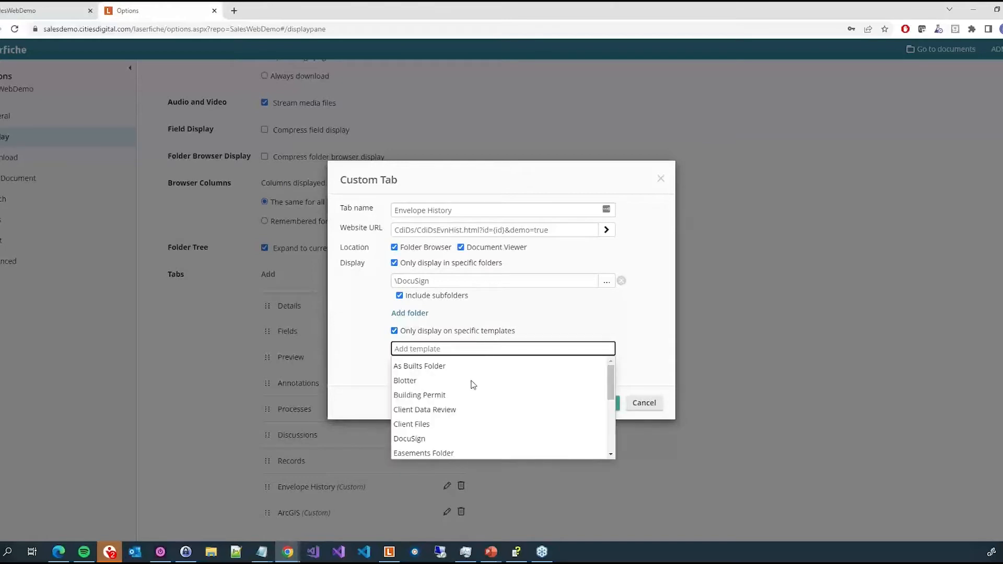
pyautogui.click(416, 425)
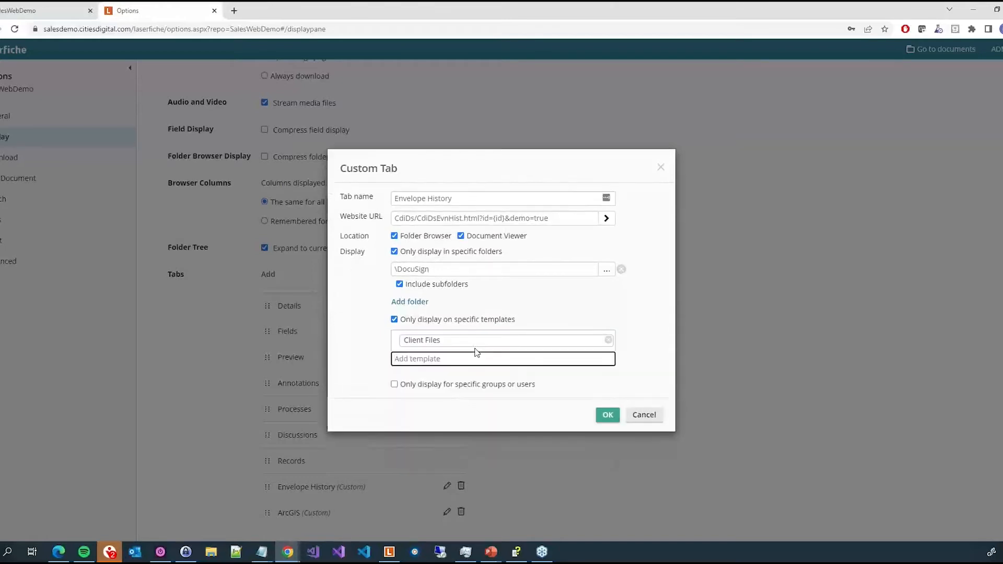
pyautogui.click(470, 360)
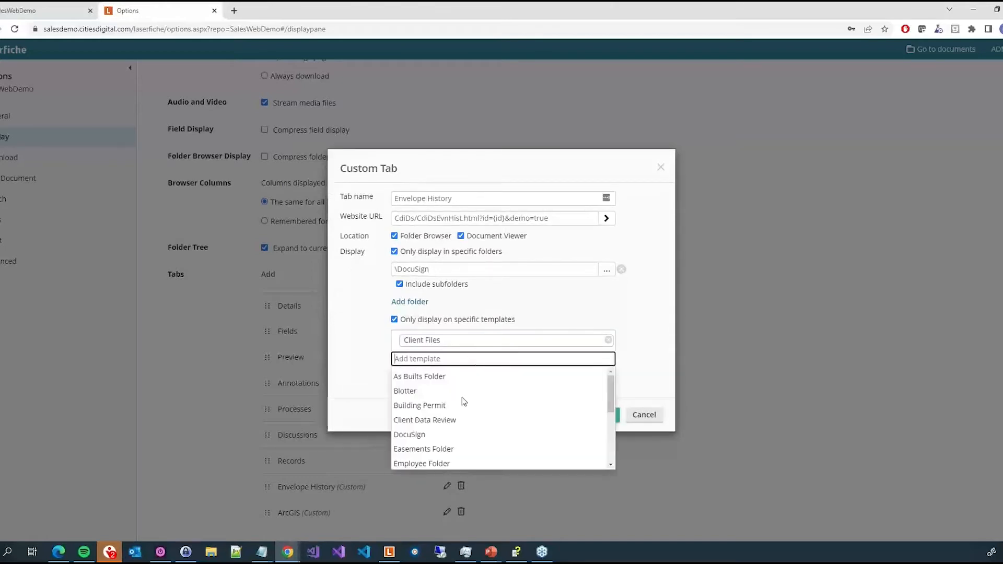
pyautogui.click(416, 434)
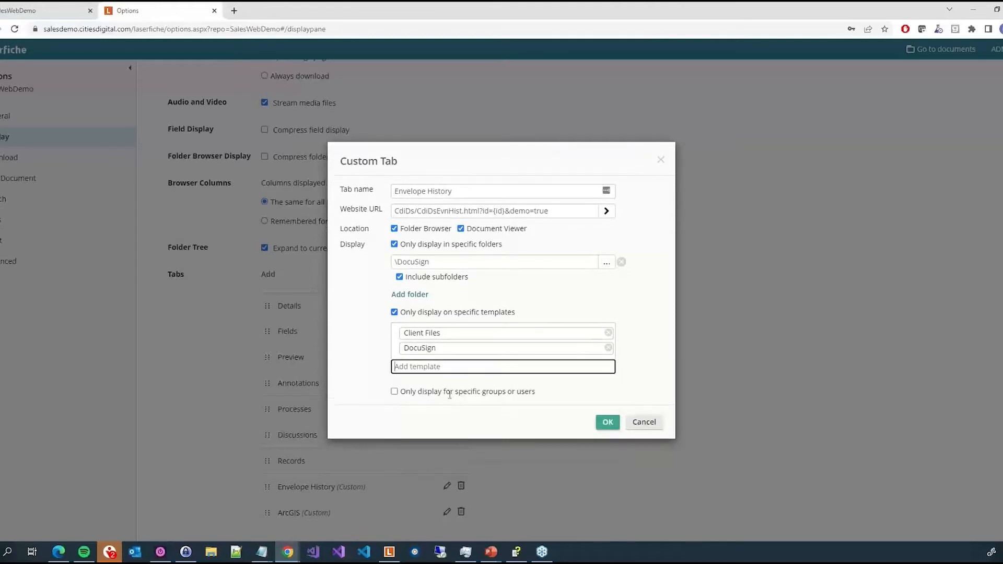
pyautogui.click(441, 359)
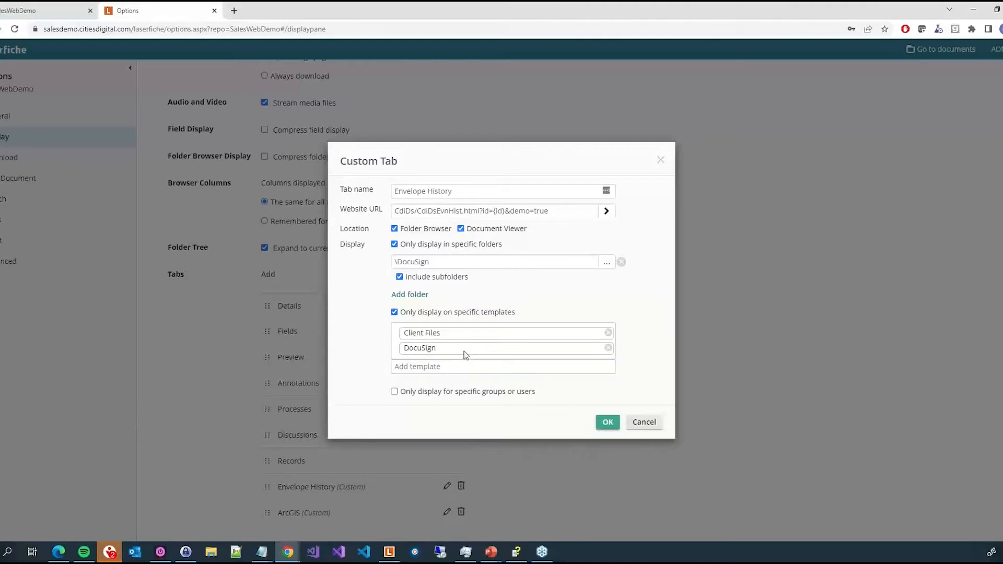
# - Restrict the tab's display to the ADMIN user and the Everyone group, then cancel the Custom Tab dialog
pyautogui.click(468, 394)
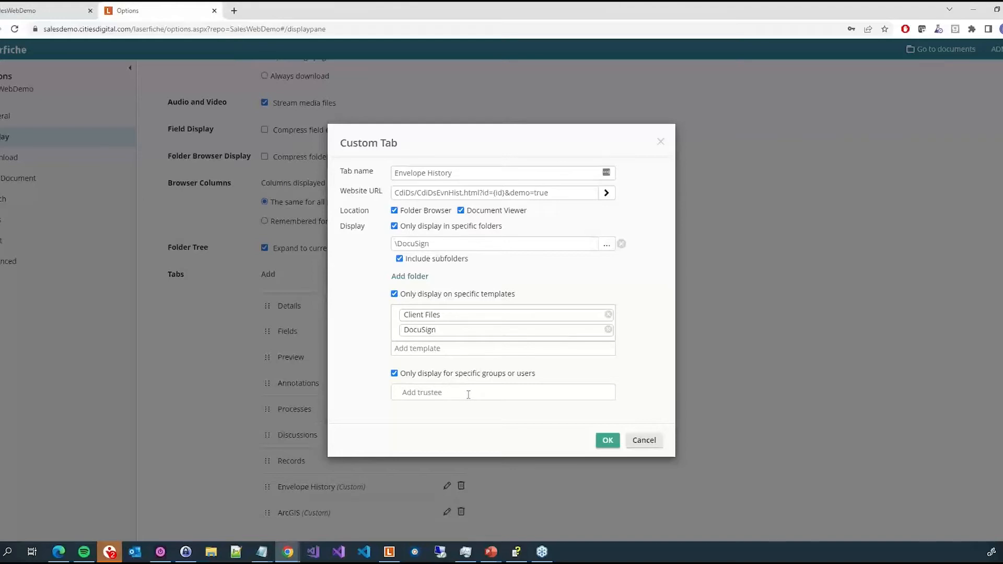
pyautogui.write('admin')
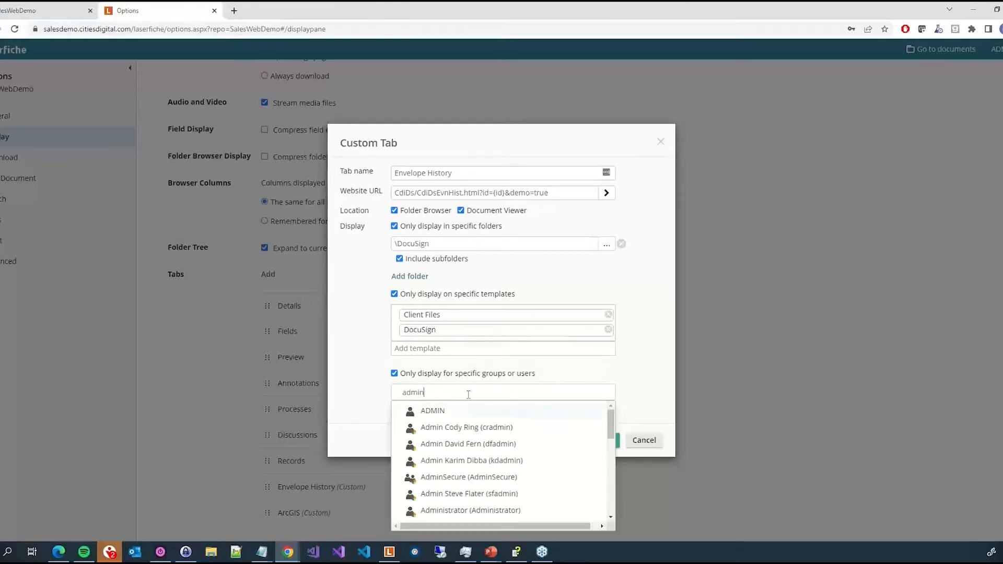
pyautogui.scroll(-10, 544, 454)
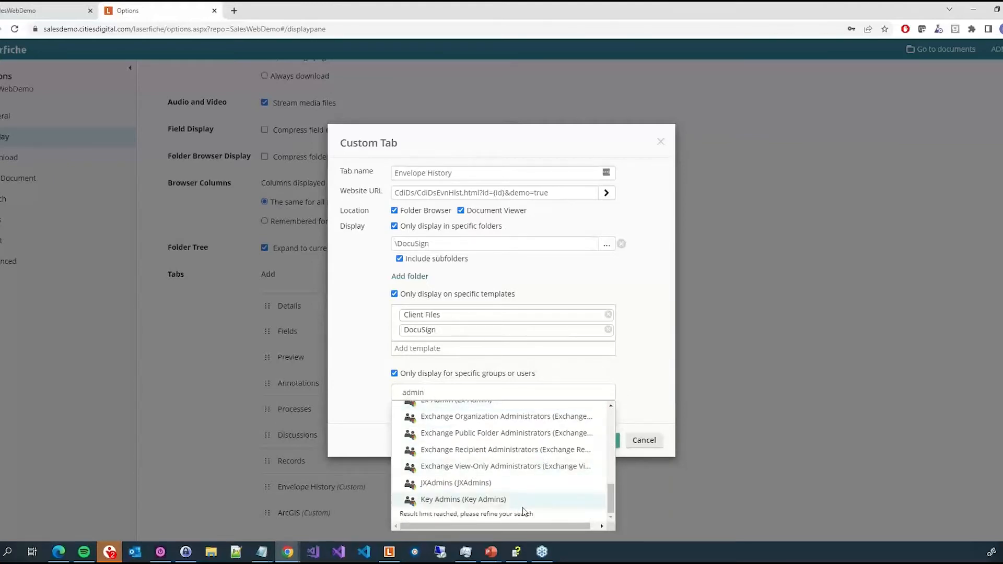
pyautogui.scroll(10, 523, 511)
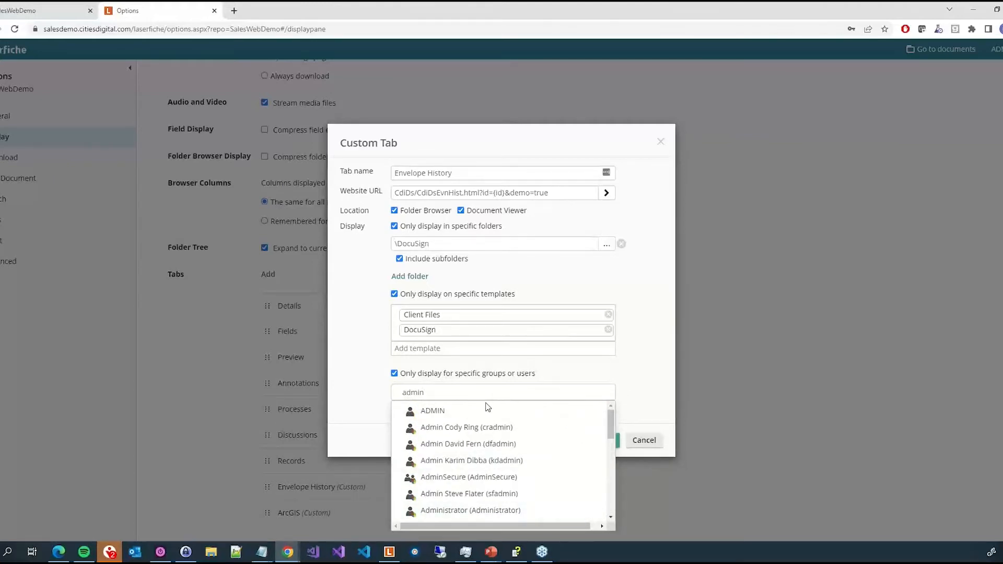
pyautogui.click(485, 410)
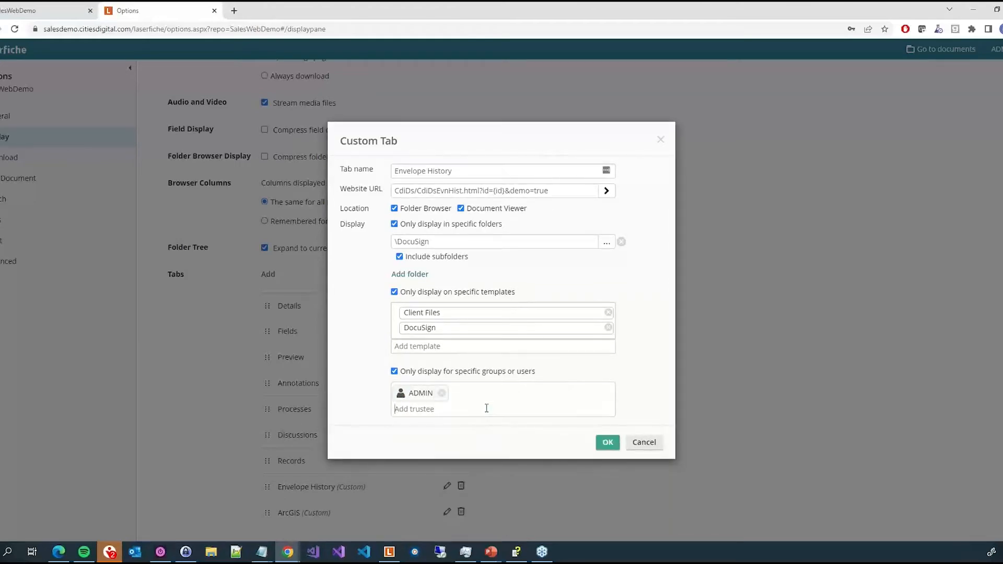
pyautogui.write('every')
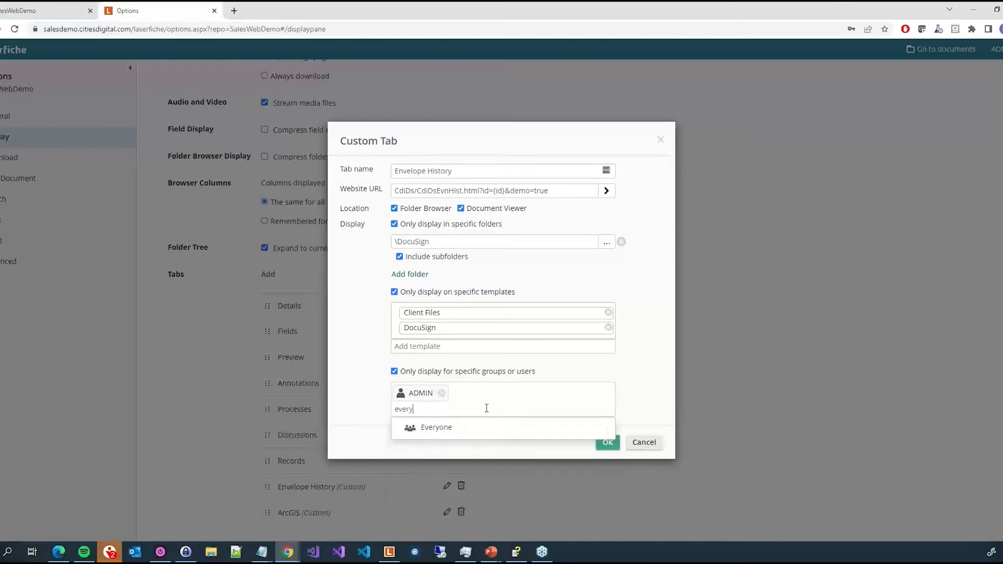
pyautogui.click(454, 430)
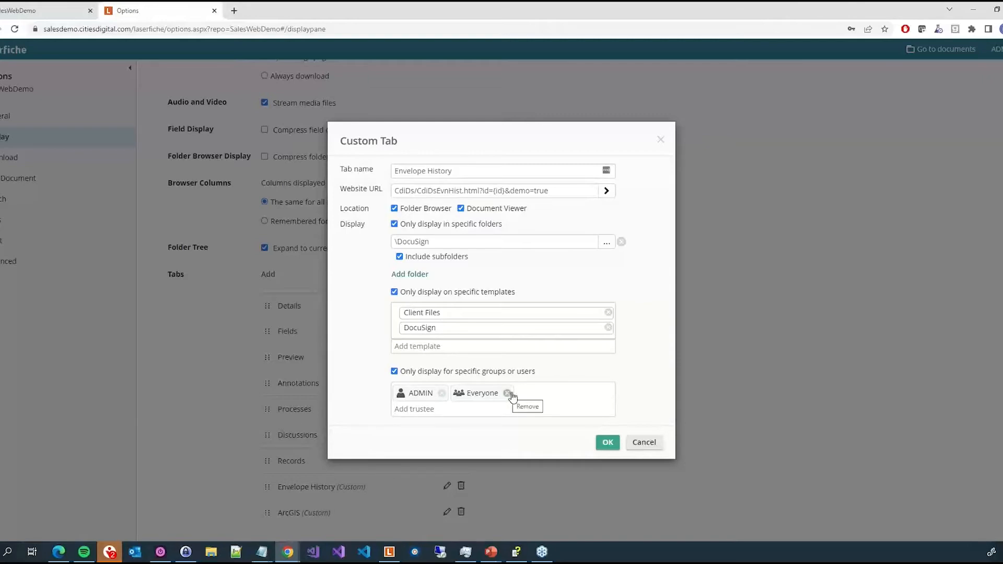
pyautogui.click(644, 443)
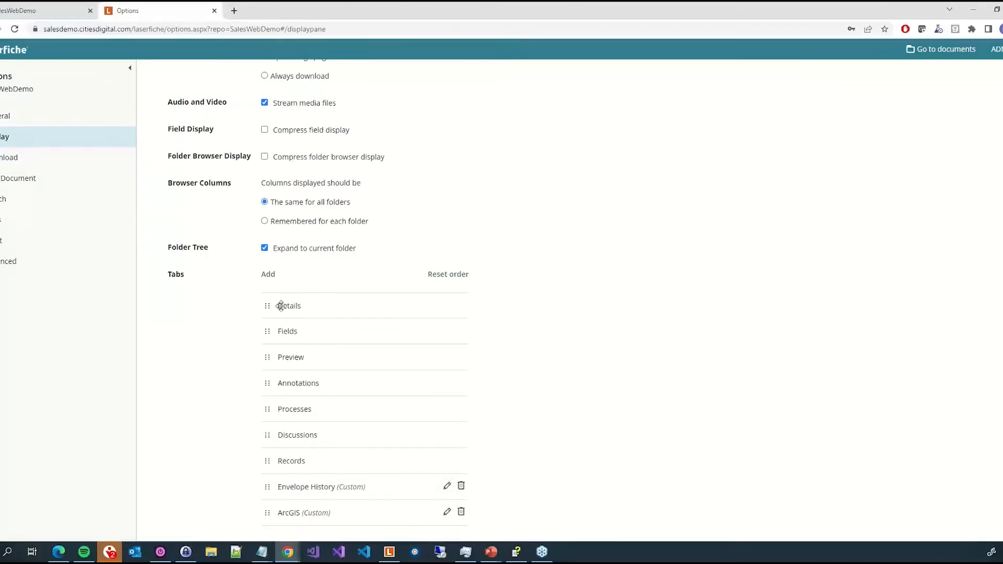
# - In the document browser's tab configuration, remove Records from the displayed tabs and move Processes to the end
pyautogui.moveTo(268, 306); pyautogui.dragTo(497, 313)
pyautogui.click(33, 11)
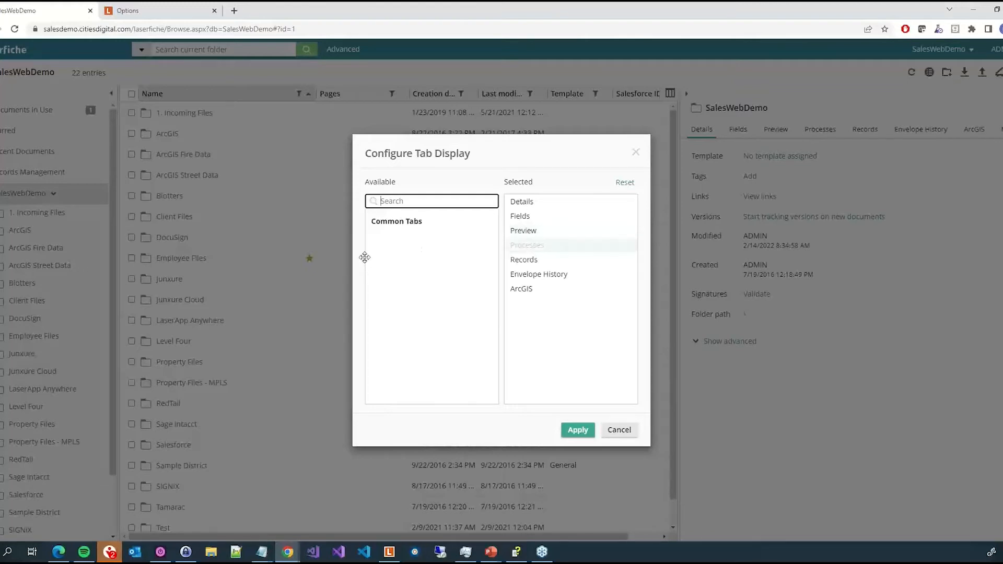
pyautogui.doubleClick(525, 246)
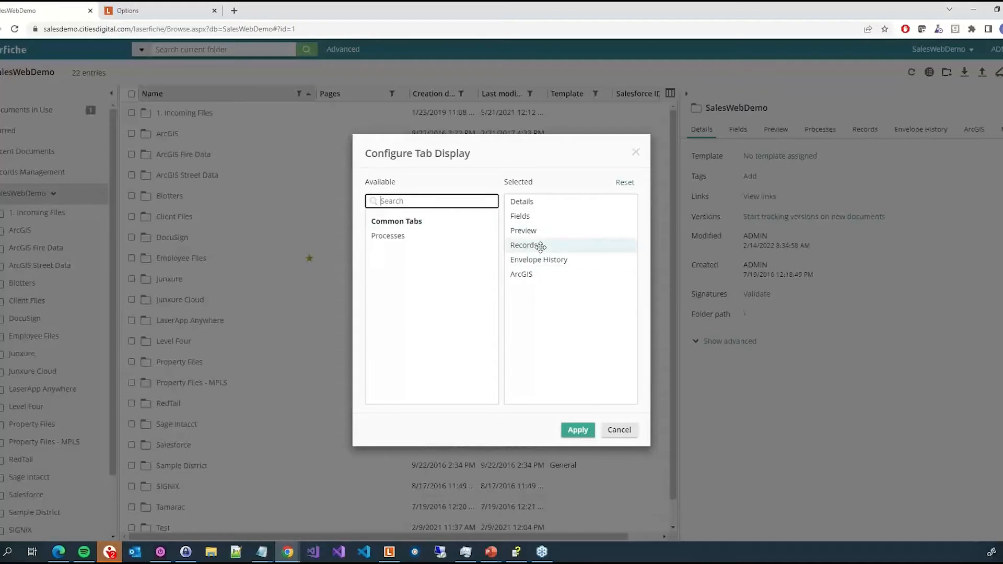
pyautogui.doubleClick(540, 245)
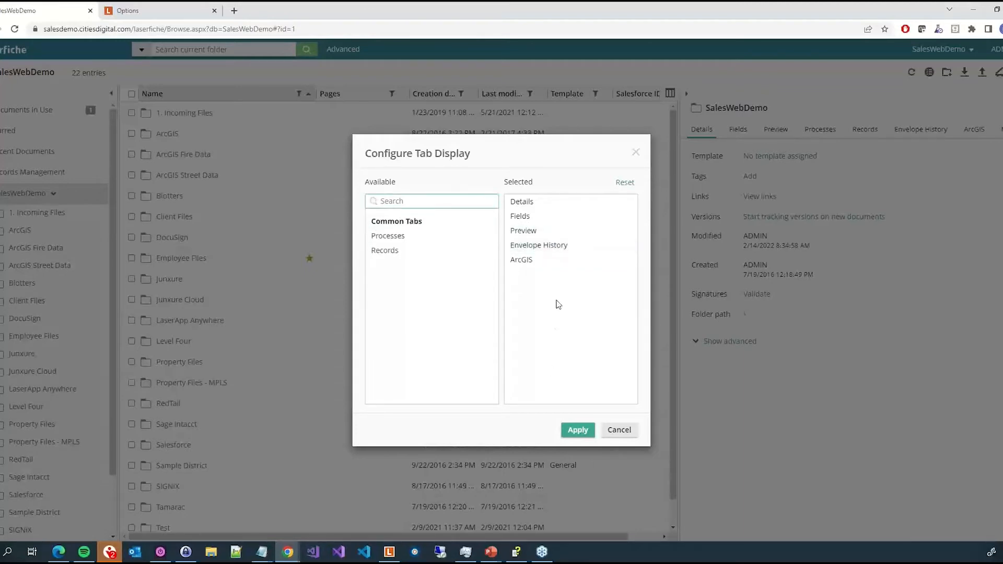
pyautogui.doubleClick(392, 236)
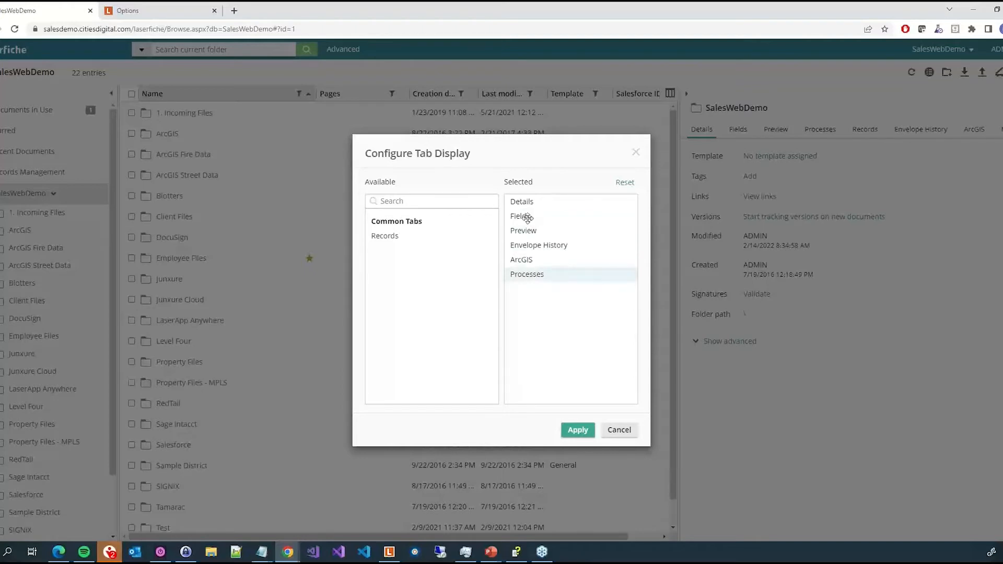
# - Remove Details from the displayed tabs, move Fields to the end of the list, and apply
pyautogui.moveTo(522, 202); pyautogui.dragTo(529, 282)
pyautogui.doubleClick(529, 202)
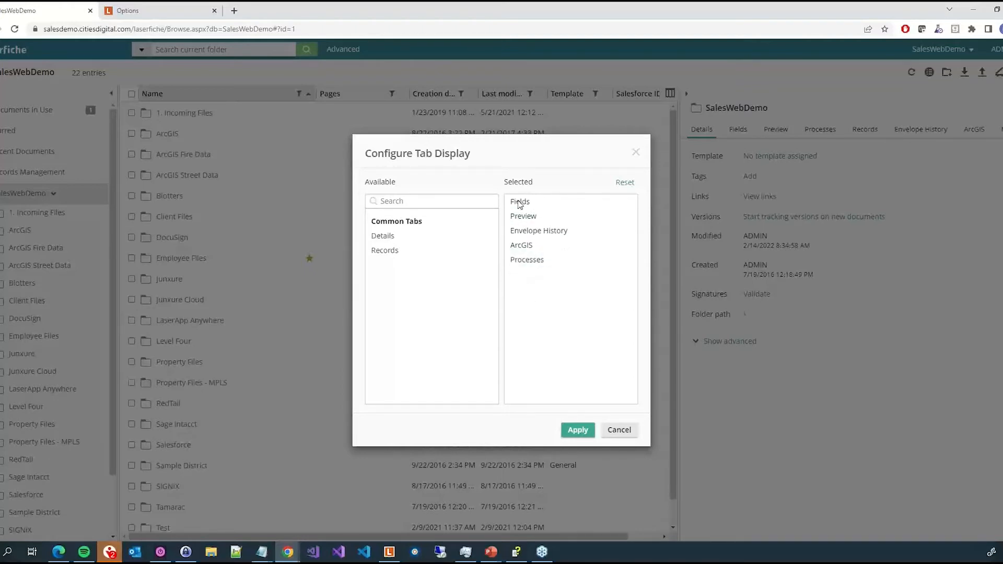
pyautogui.moveTo(520, 204); pyautogui.dragTo(387, 253)
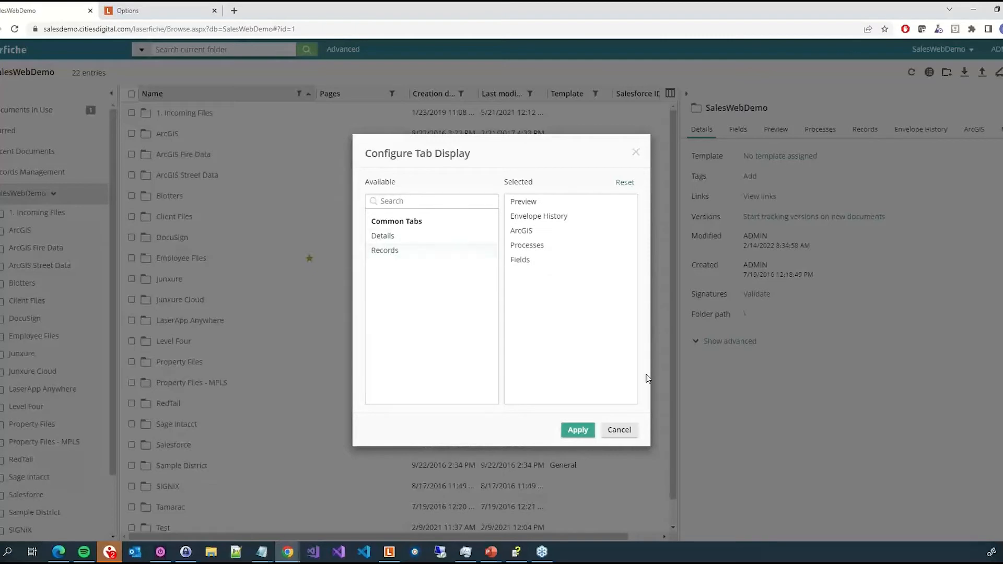
pyautogui.click(578, 430)
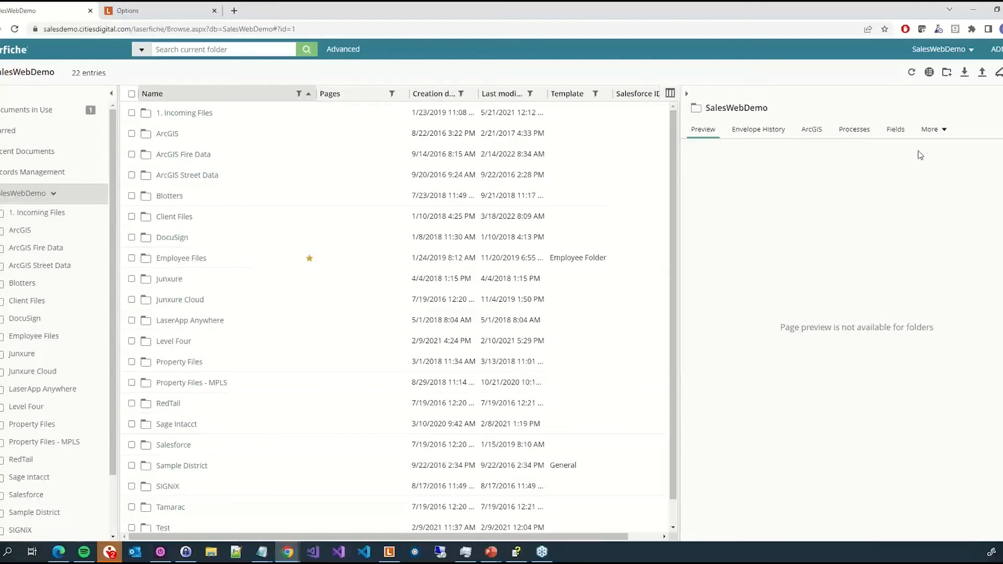
# - Reopen the tab configuration and reset the displayed tabs to their defaults
pyautogui.click(932, 131)
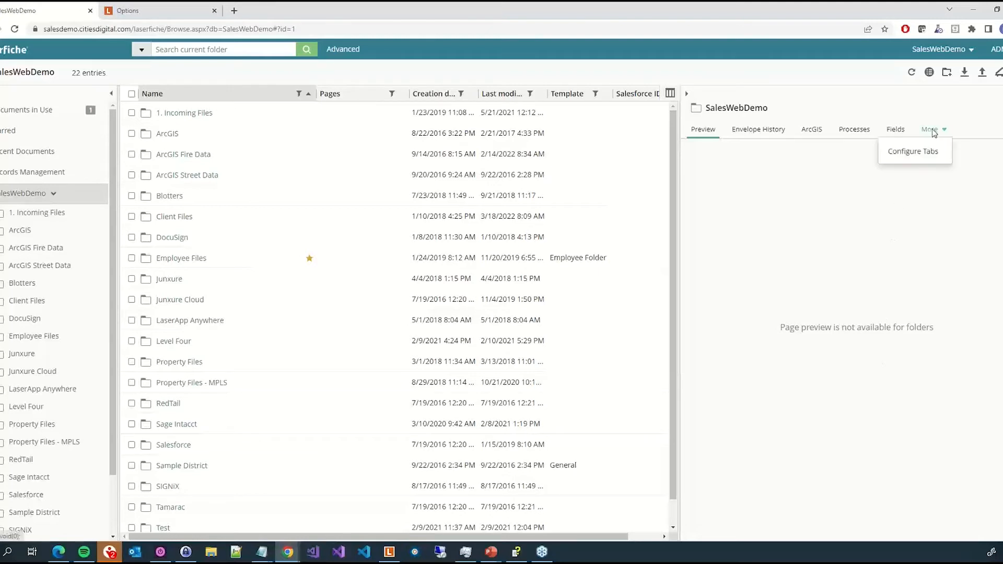
pyautogui.click(933, 157)
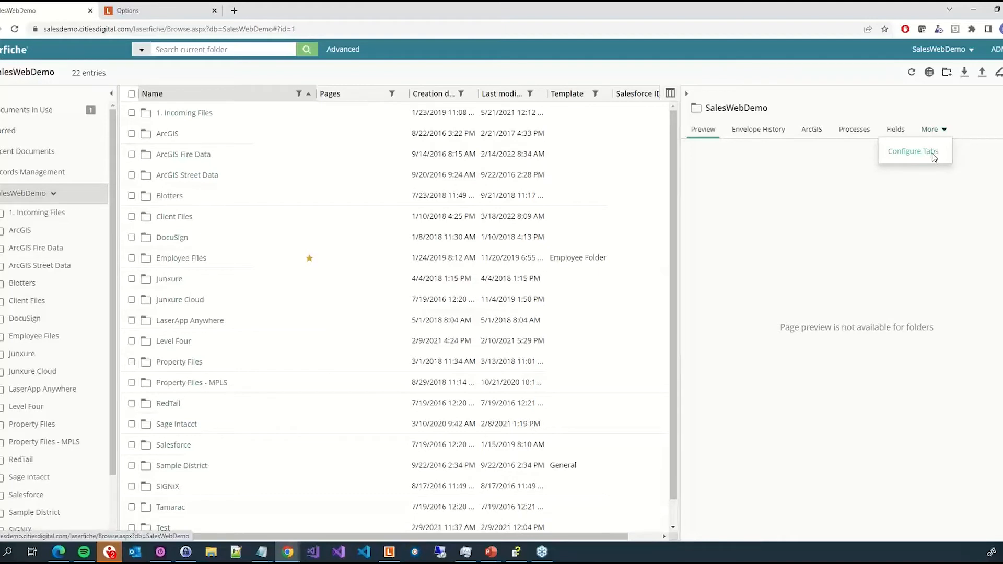
pyautogui.click(933, 156)
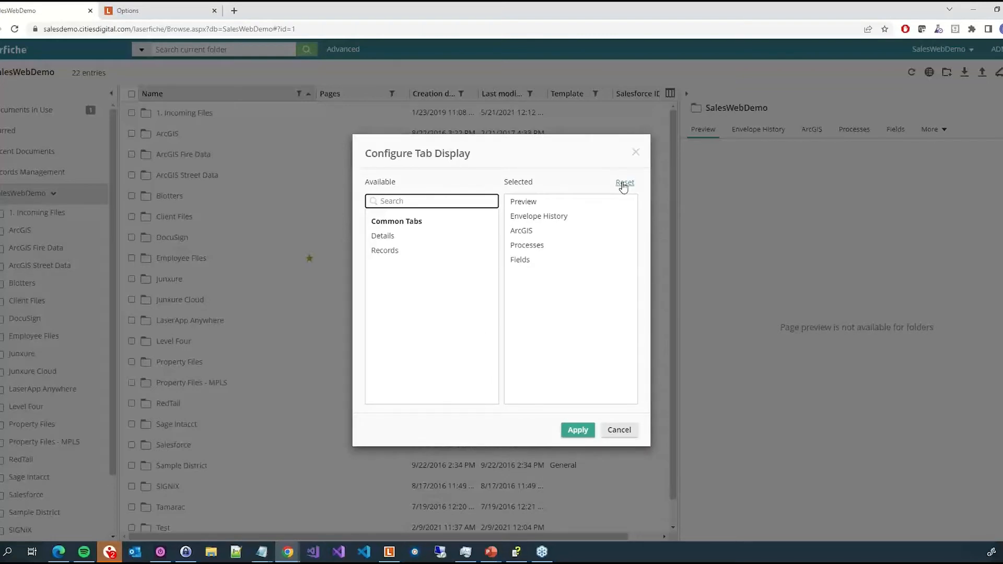
pyautogui.click(624, 183)
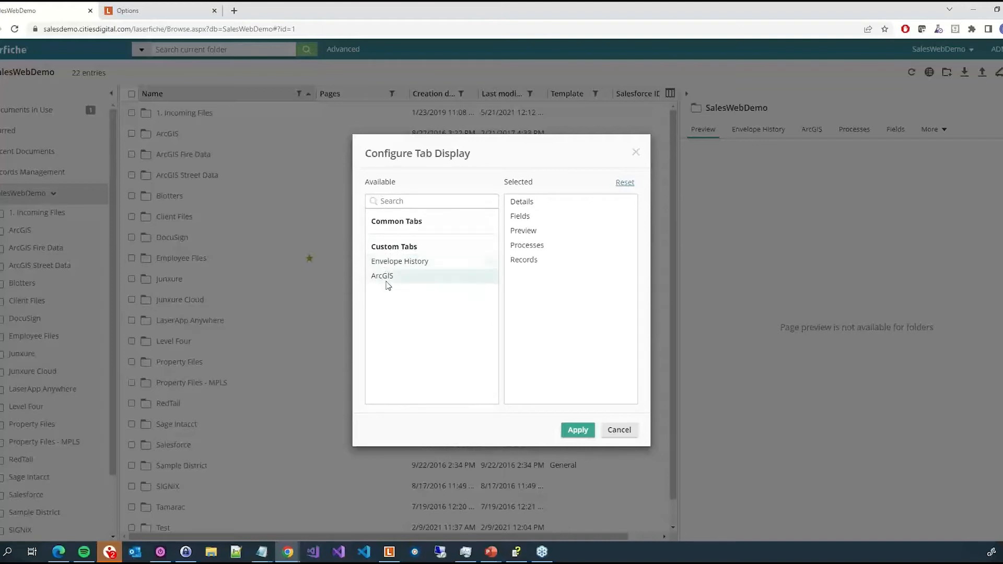
# - Add the Envelope History and ArcGIS custom tabs to the displayed tabs and apply
pyautogui.doubleClick(389, 263)
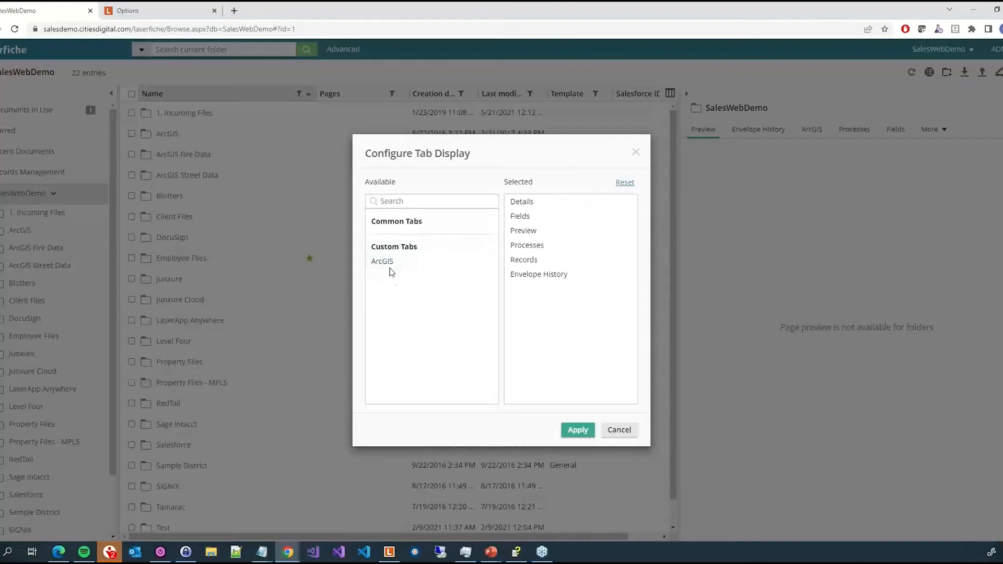
pyautogui.doubleClick(389, 263)
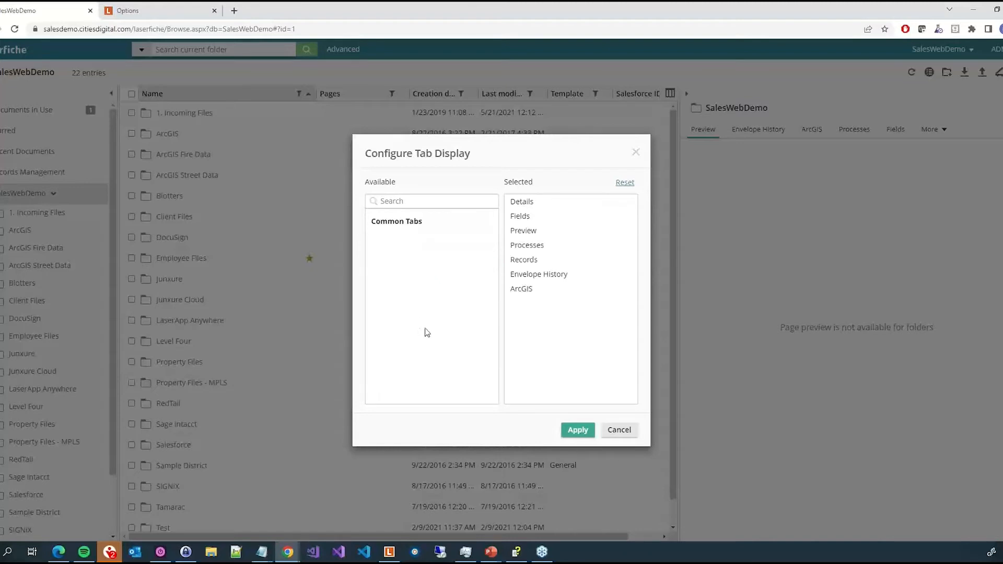
pyautogui.click(580, 428)
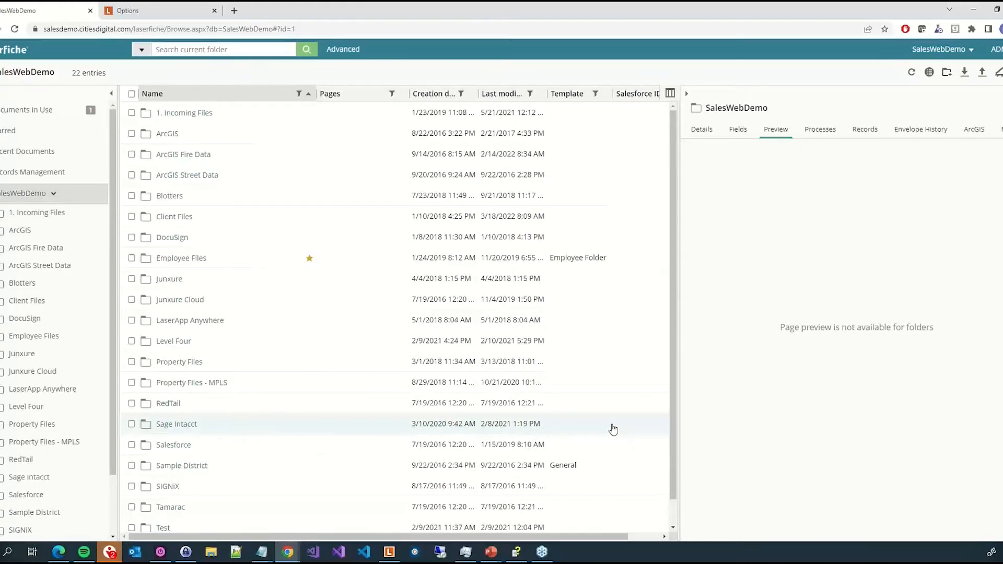
# - Open the Signed Documents folder inside 1. Incoming Files and sort it by creation date, newest first
pyautogui.click(137, 7)
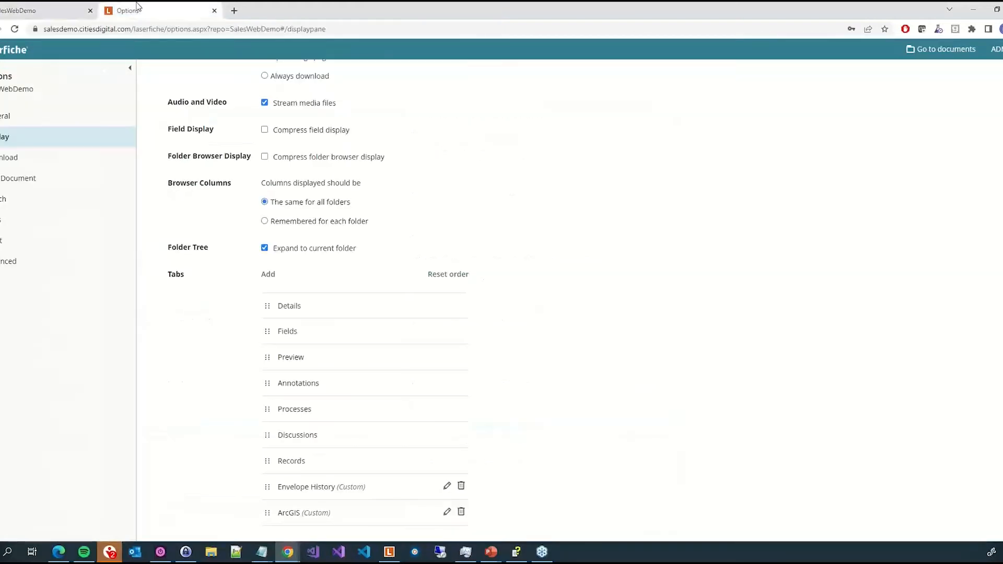
pyautogui.click(65, 10)
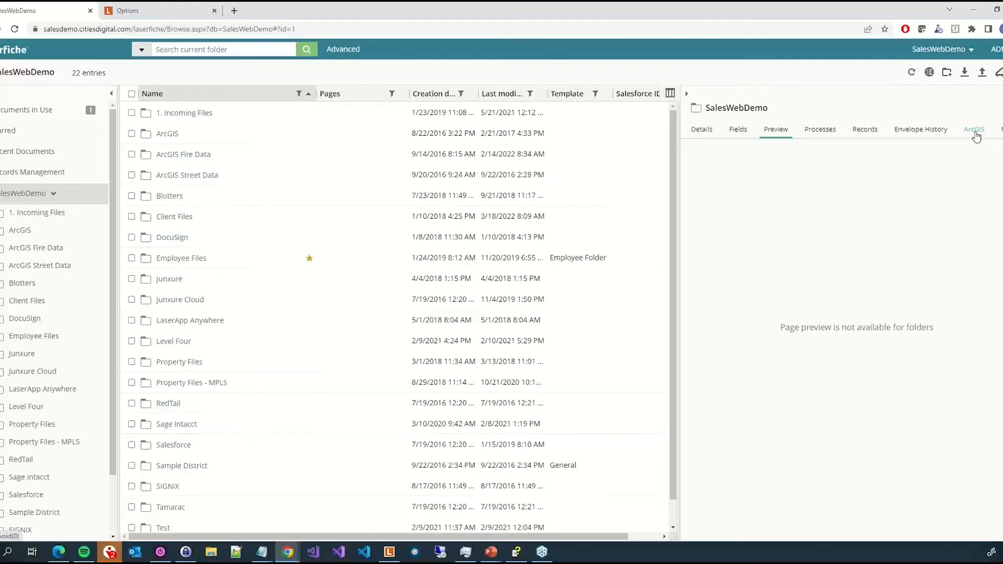
pyautogui.click(29, 214)
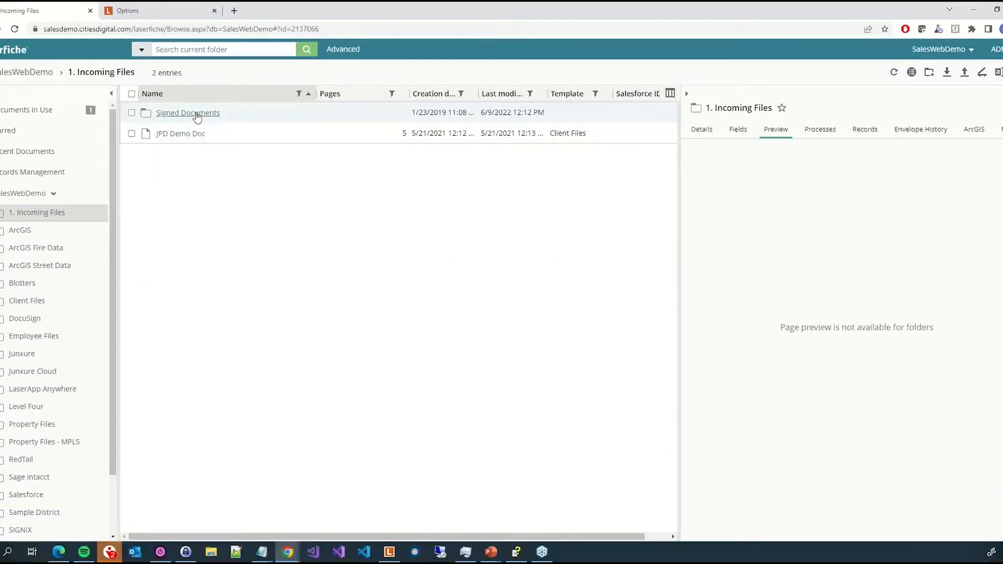
pyautogui.click(197, 114)
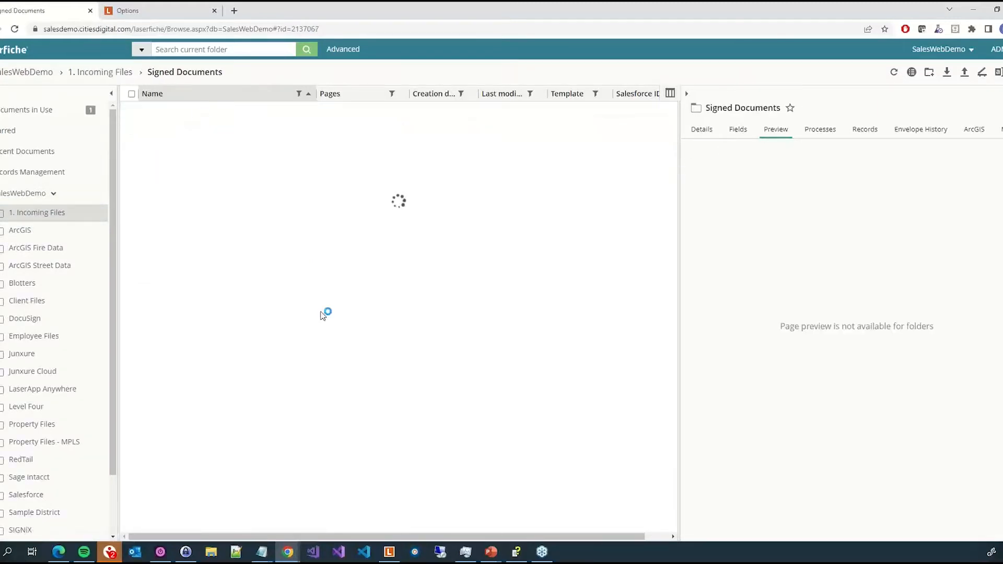
pyautogui.click(430, 98)
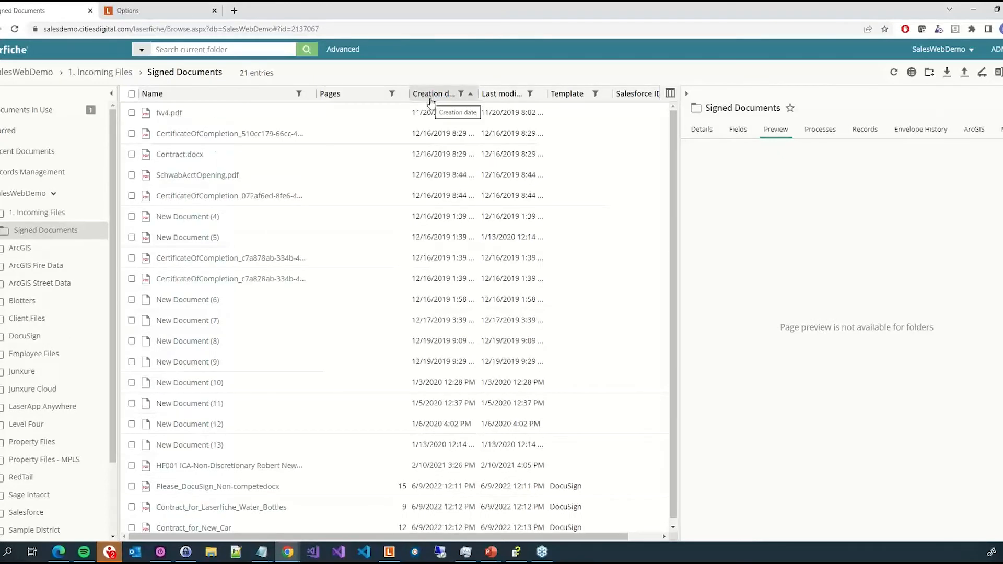
pyautogui.click(430, 97)
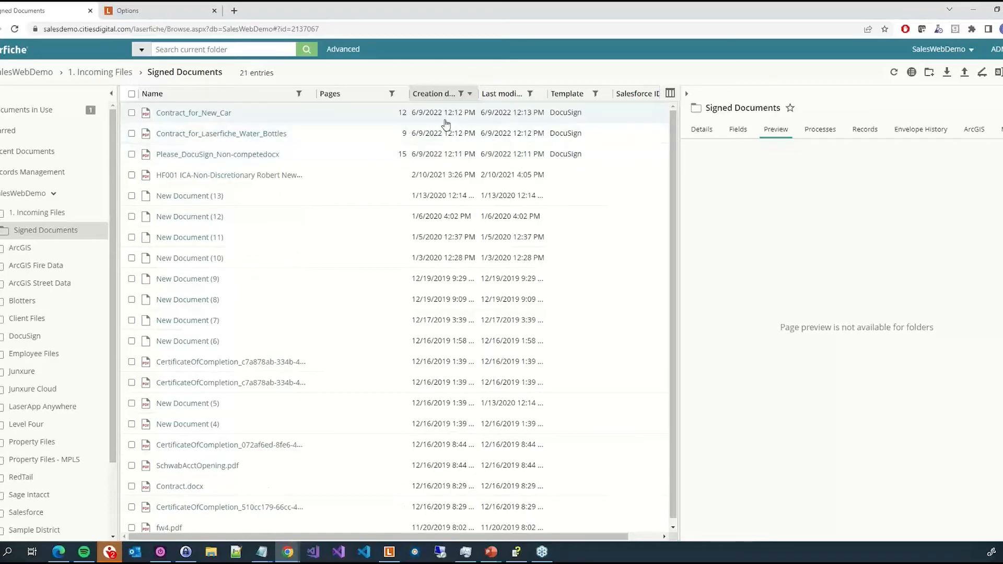
# - Select Contract_for_New_Car and review its Envelope History tab details and activities
pyautogui.click(446, 124)
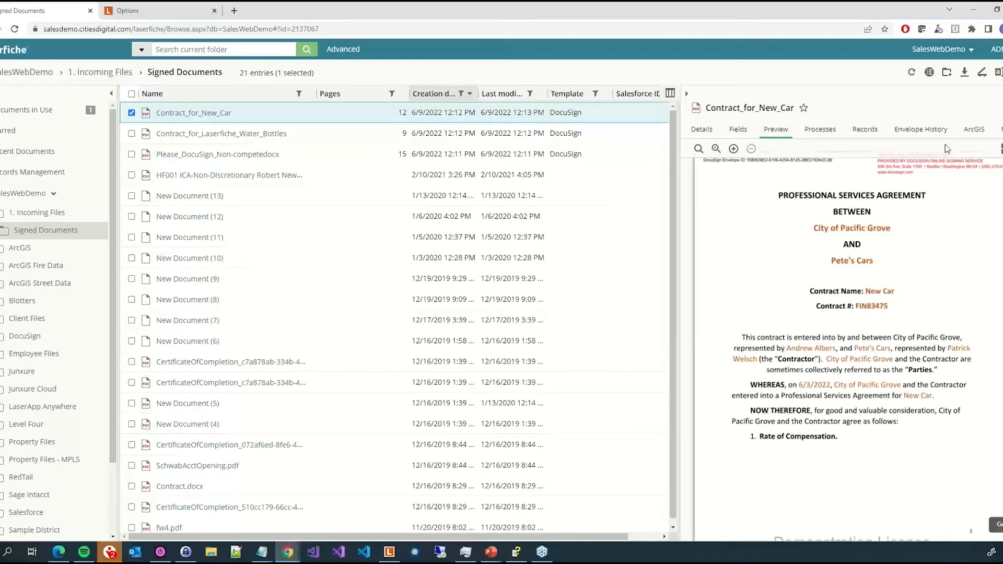
pyautogui.click(921, 132)
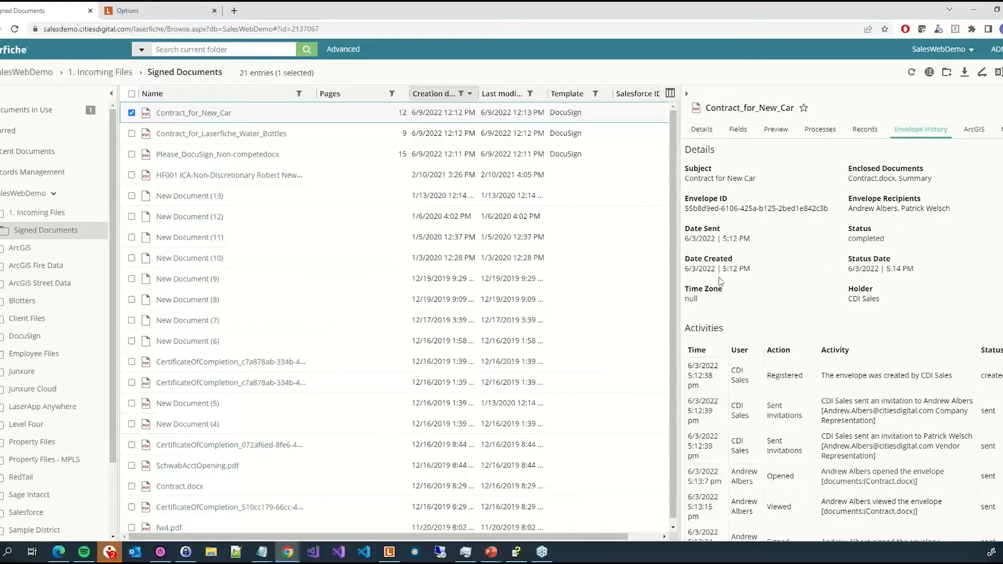
pyautogui.scroll(-4, 894, 305)
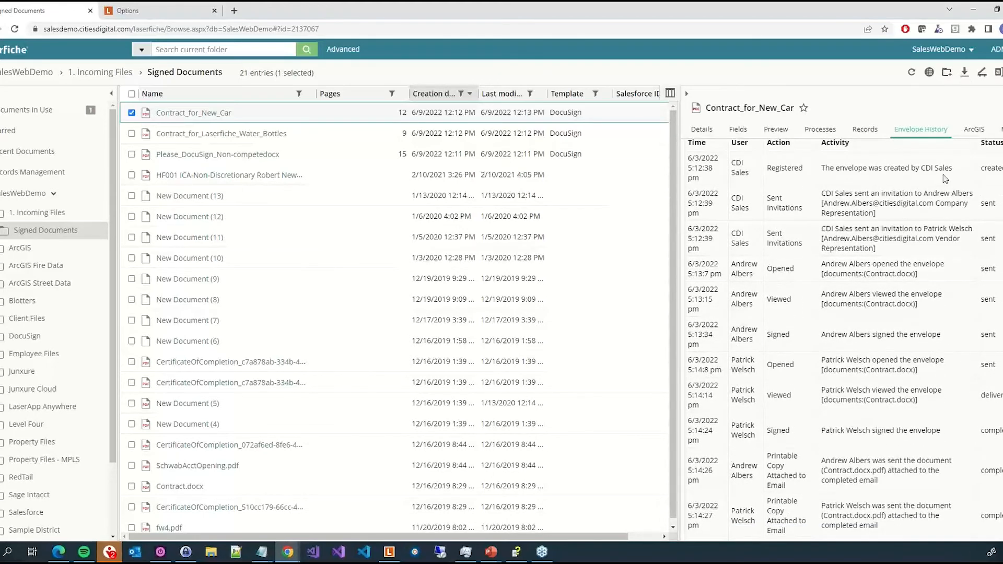
pyautogui.scroll(-1, 939, 407)
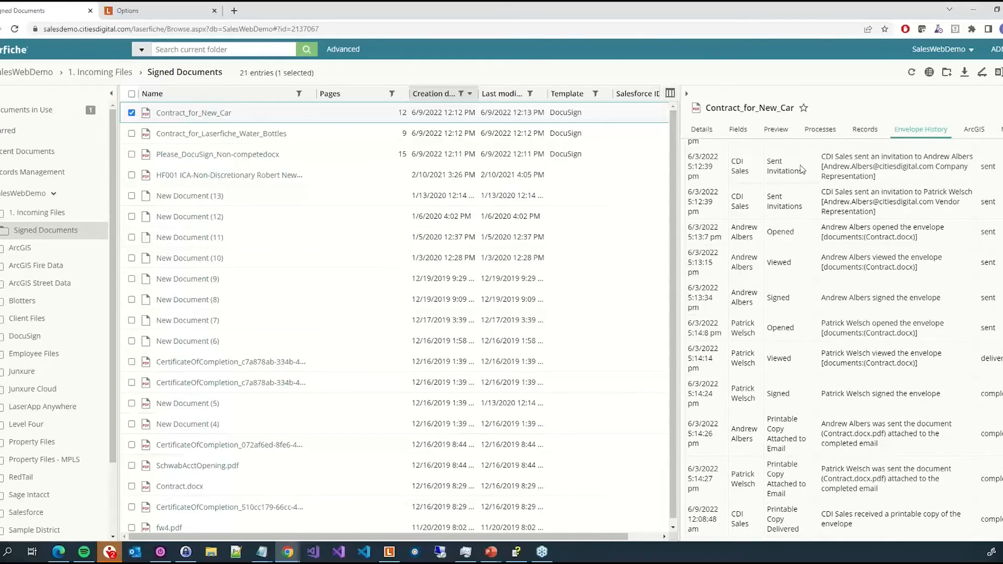
pyautogui.scroll(1, 802, 168)
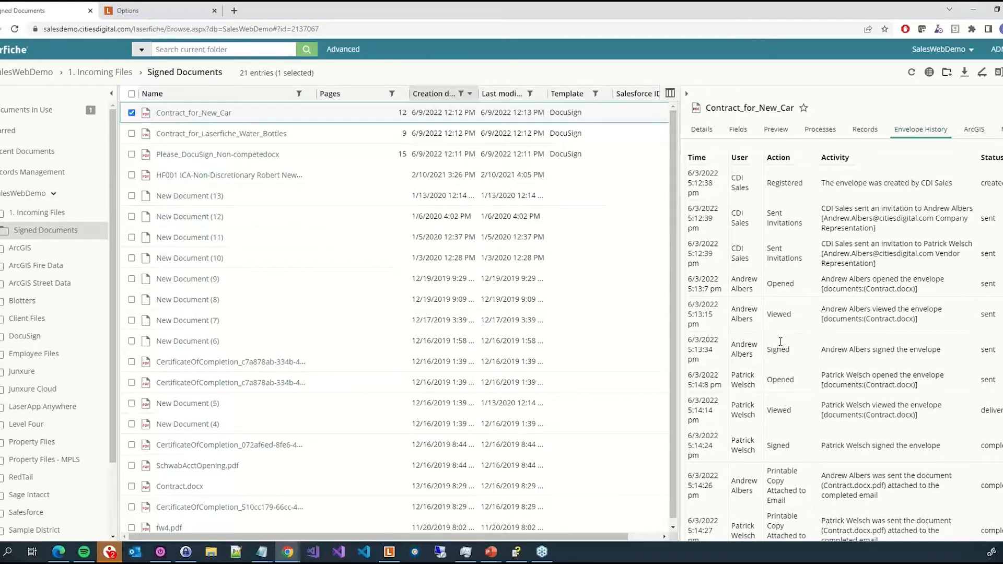
pyautogui.scroll(-1, 778, 410)
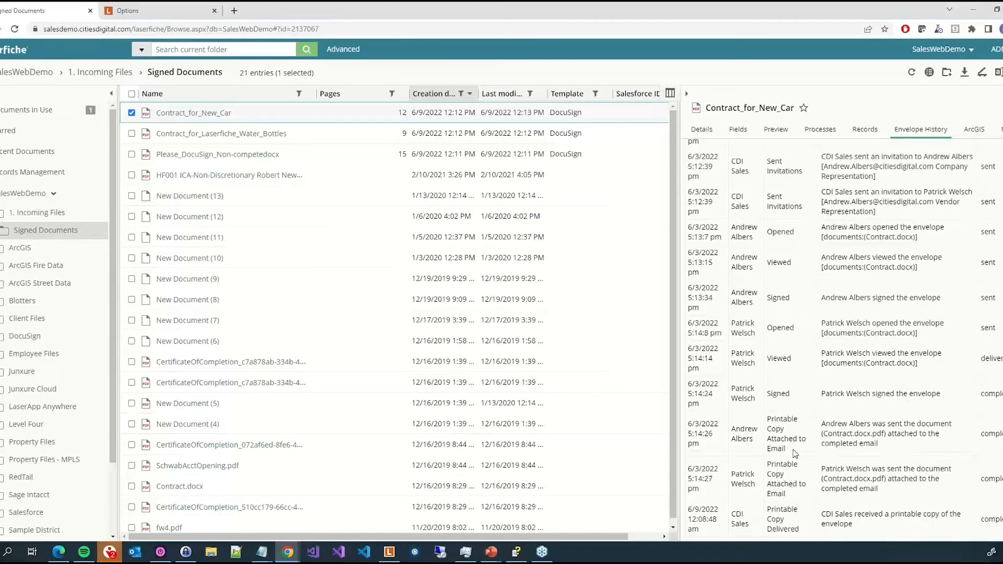
# - Review the Envelope History of Contract_for_Laserfiche_Water_Bottles and Please_DocuSign_Non-competedocx, signing in again with Stay signed in checked
pyautogui.click(606, 136)
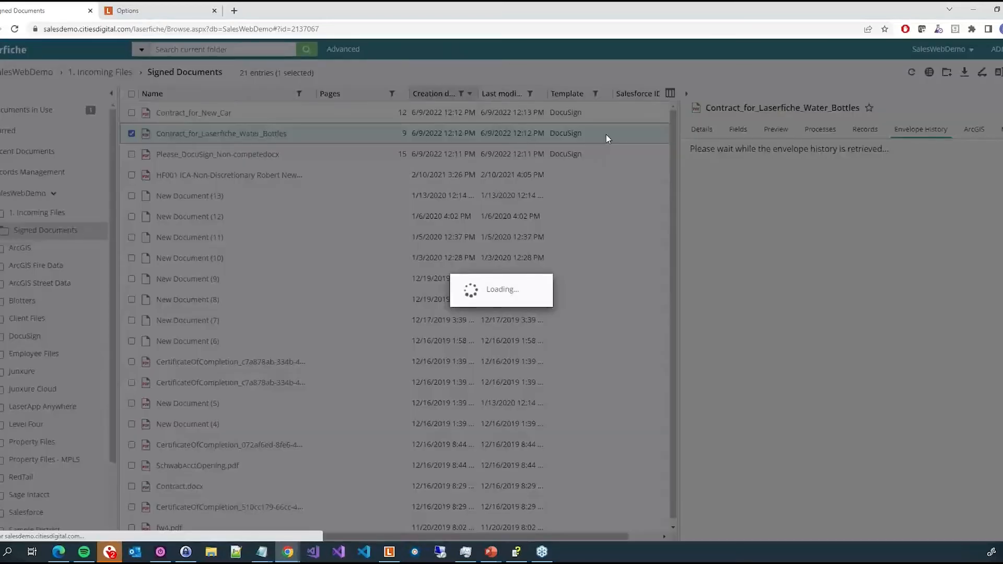
pyautogui.rightClick(606, 134)
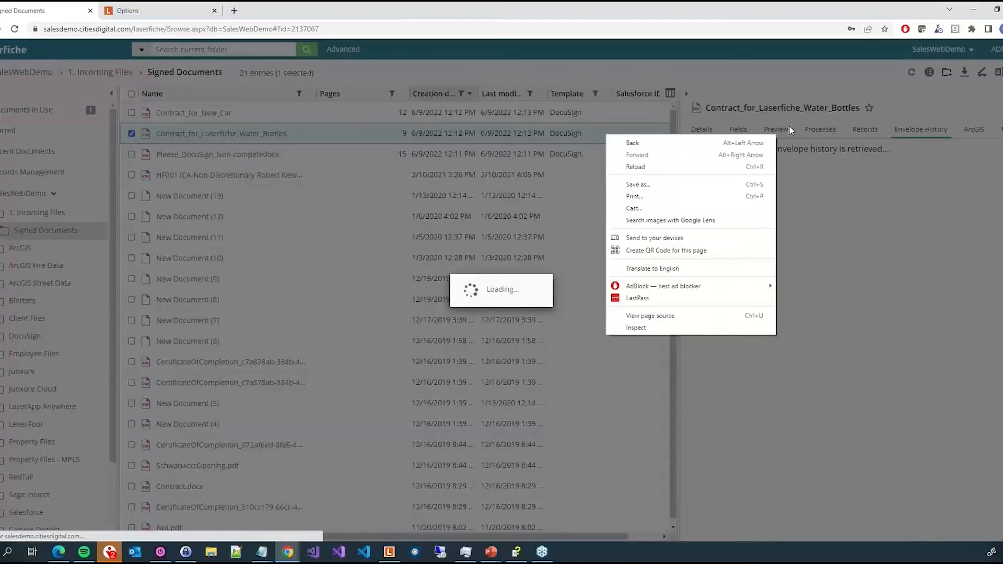
pyautogui.click(951, 459)
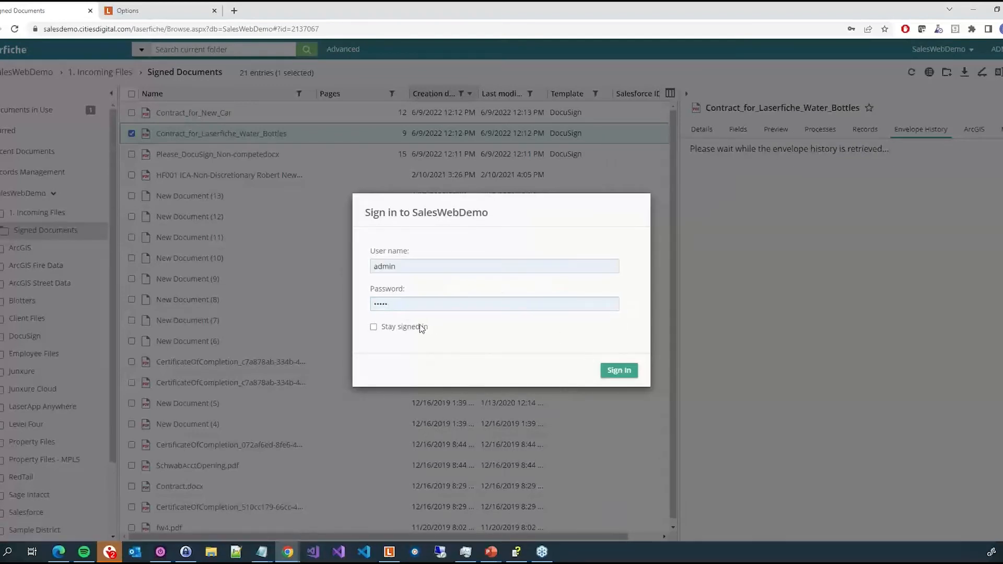
pyautogui.click(374, 327)
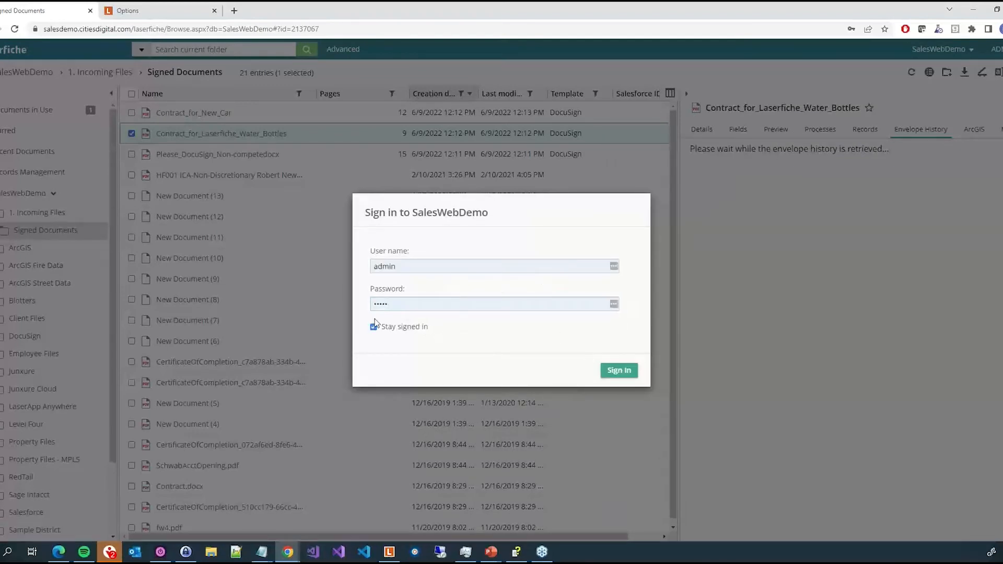
pyautogui.click(623, 372)
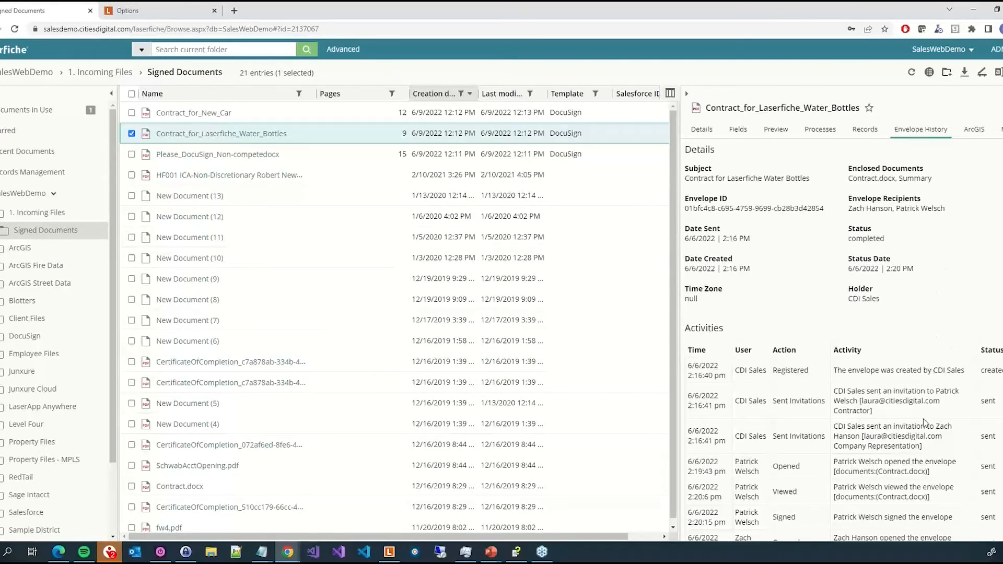
pyautogui.click(630, 158)
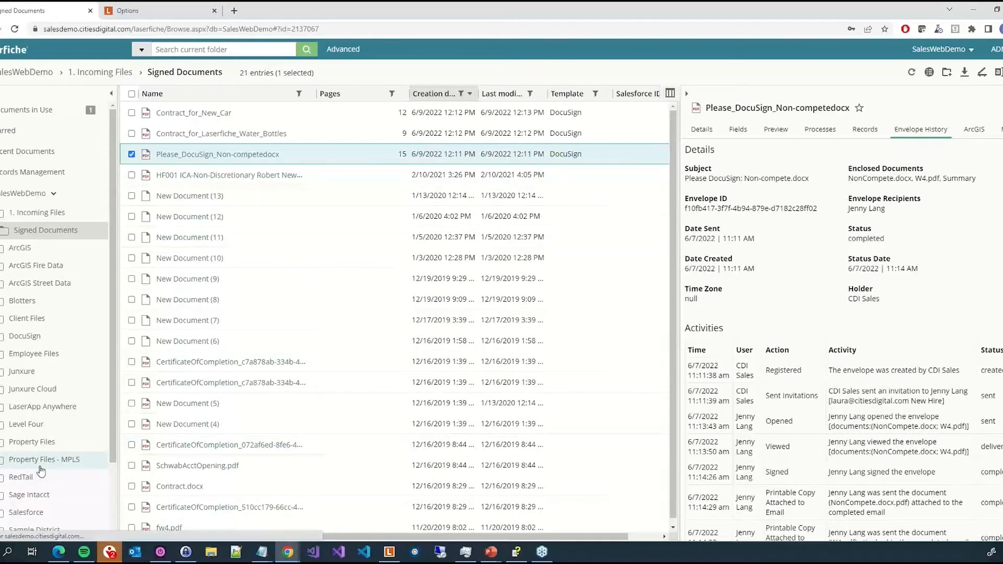
# - Open the Property Files - MPLS folder with the ArcGIS tab shown and browse into its C subfolder
pyautogui.click(40, 466)
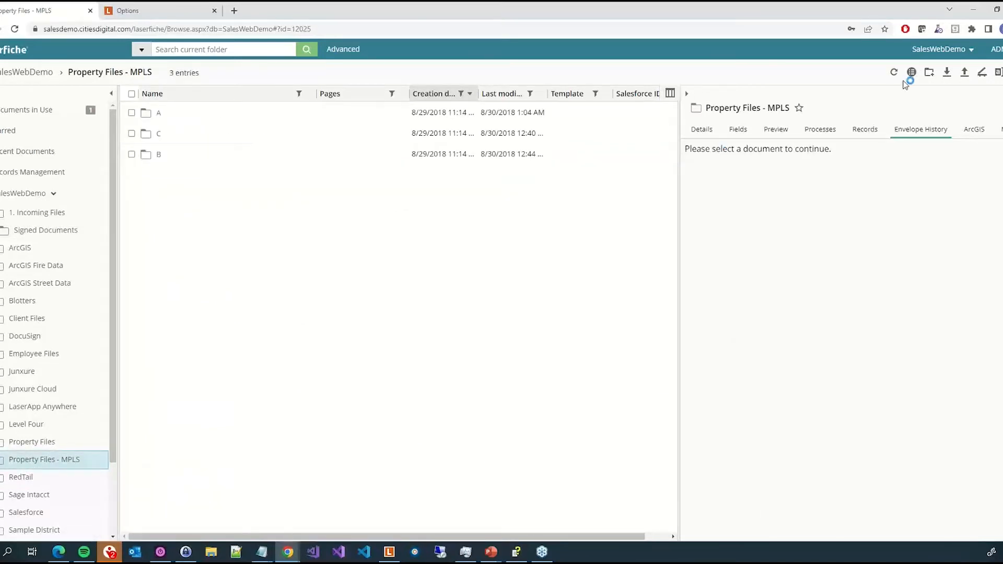
pyautogui.click(975, 134)
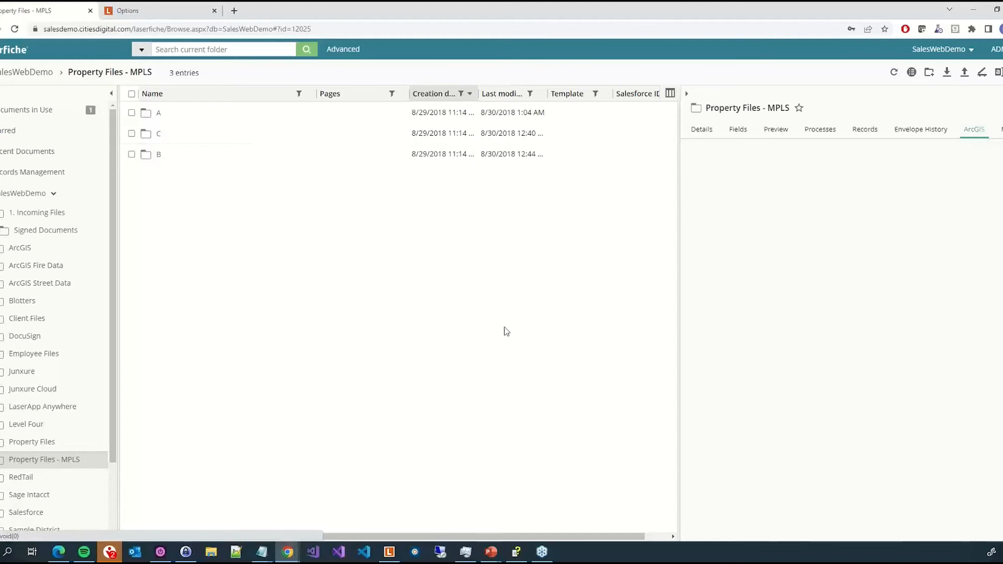
pyautogui.click(3, 460)
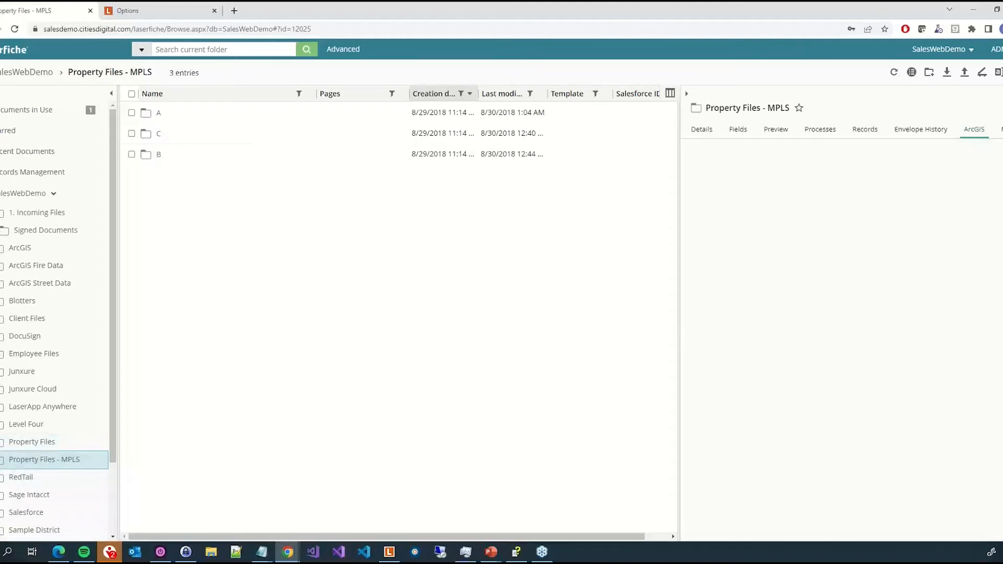
pyautogui.click(16, 515)
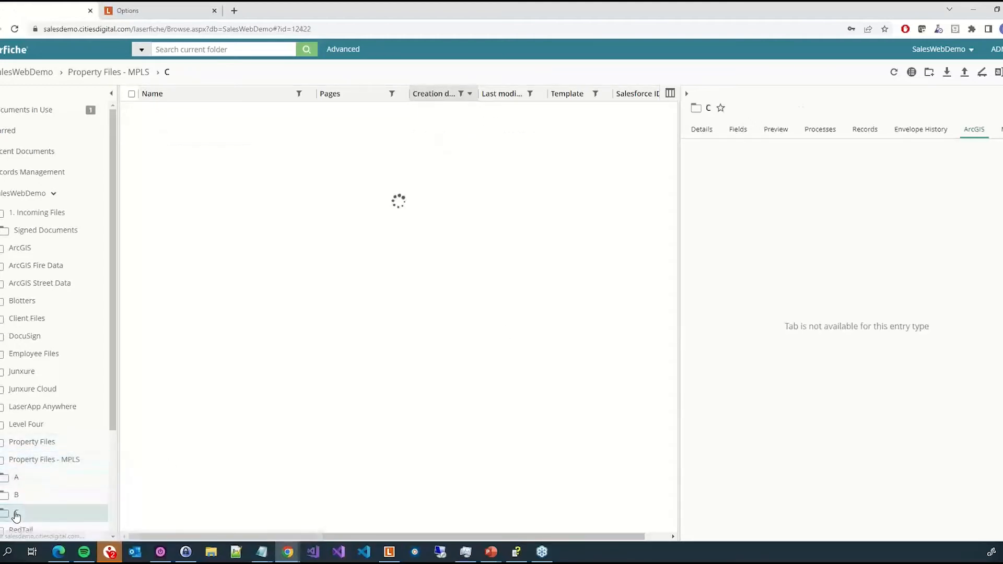
pyautogui.scroll(-1, 16, 515)
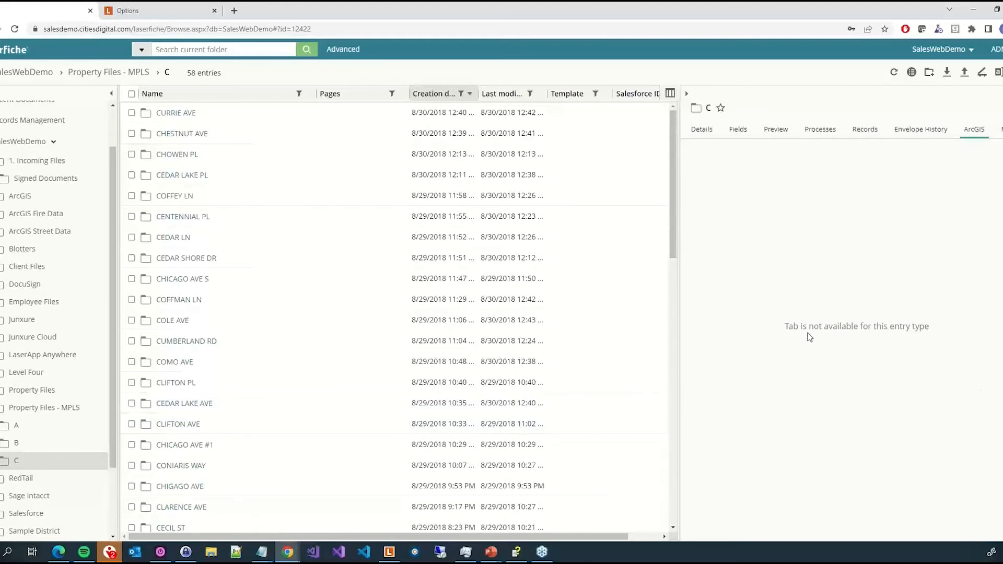
# - Open the ArcGIS custom tab's settings for editing in the options page
pyautogui.click(140, 15)
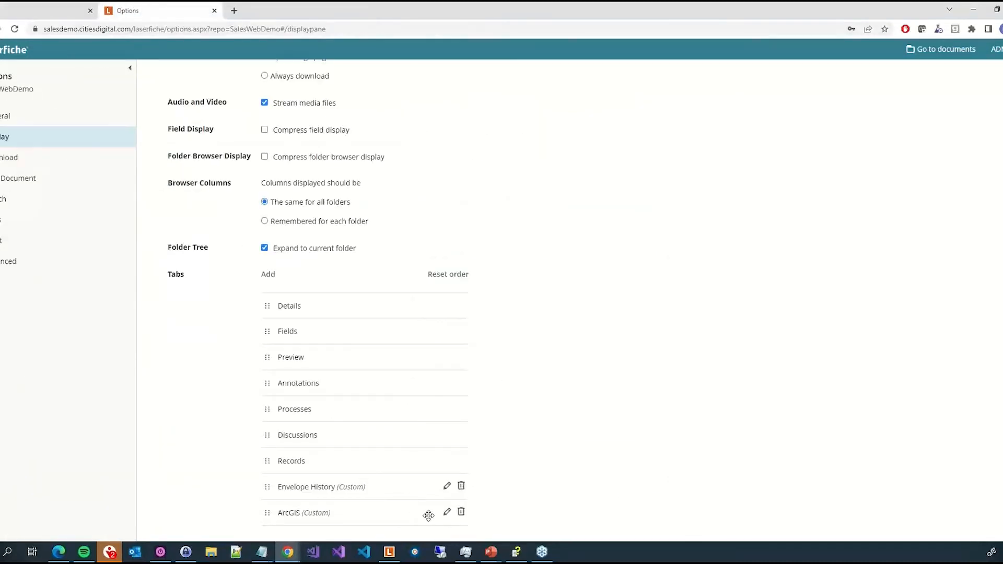
pyautogui.click(446, 512)
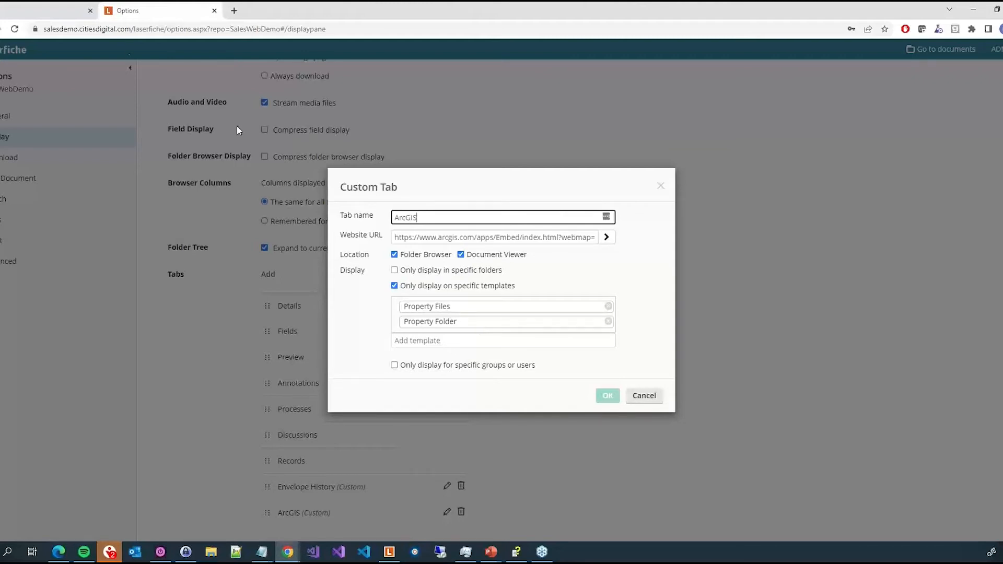
pyautogui.click(5, 6)
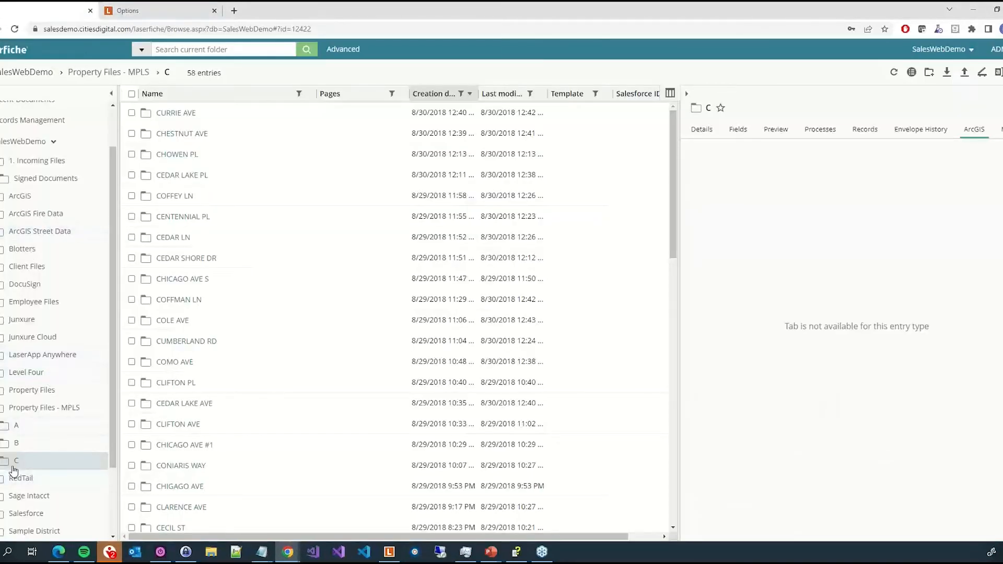
pyautogui.click(736, 138)
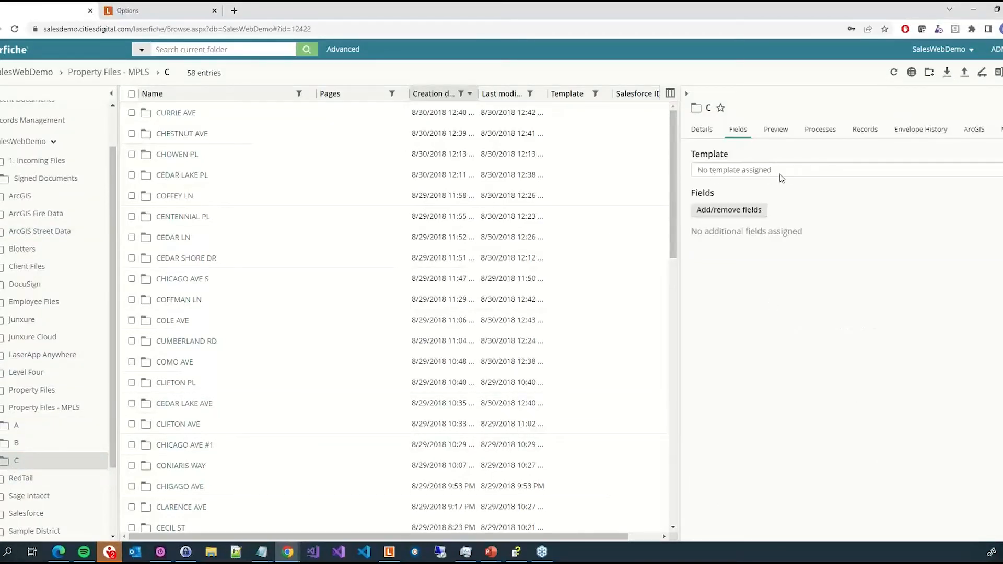
pyautogui.click(973, 131)
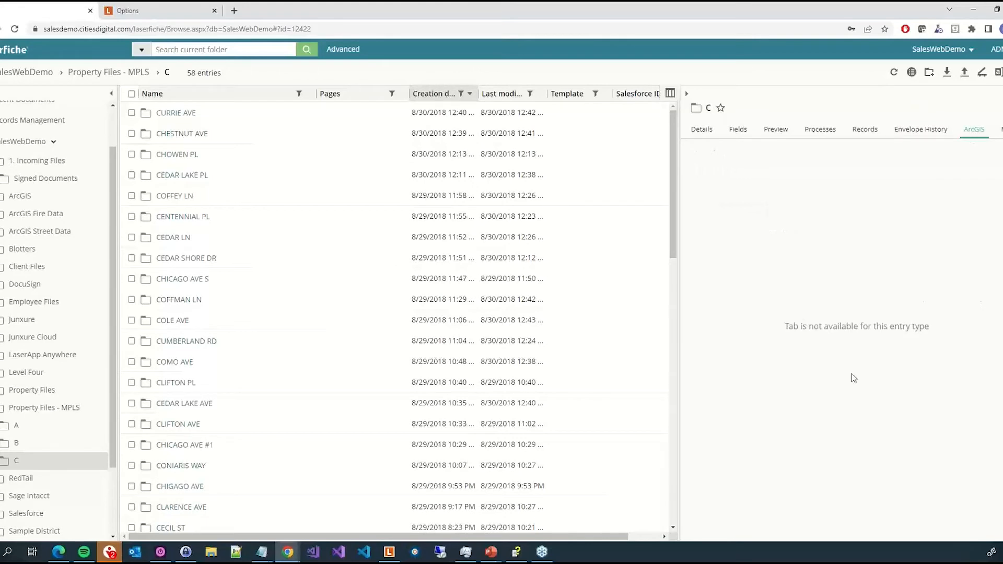
pyautogui.click(182, 261)
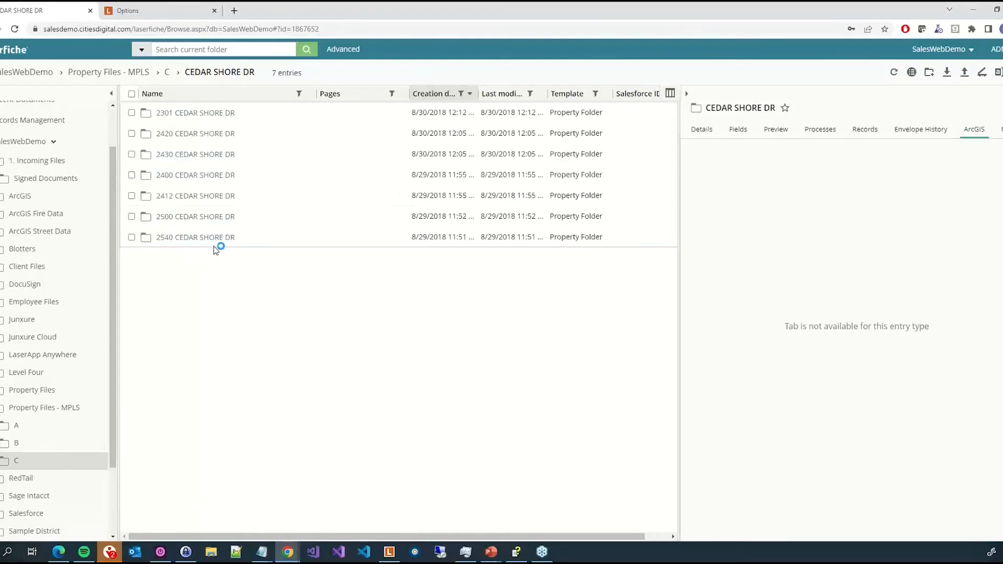
pyautogui.click(341, 133)
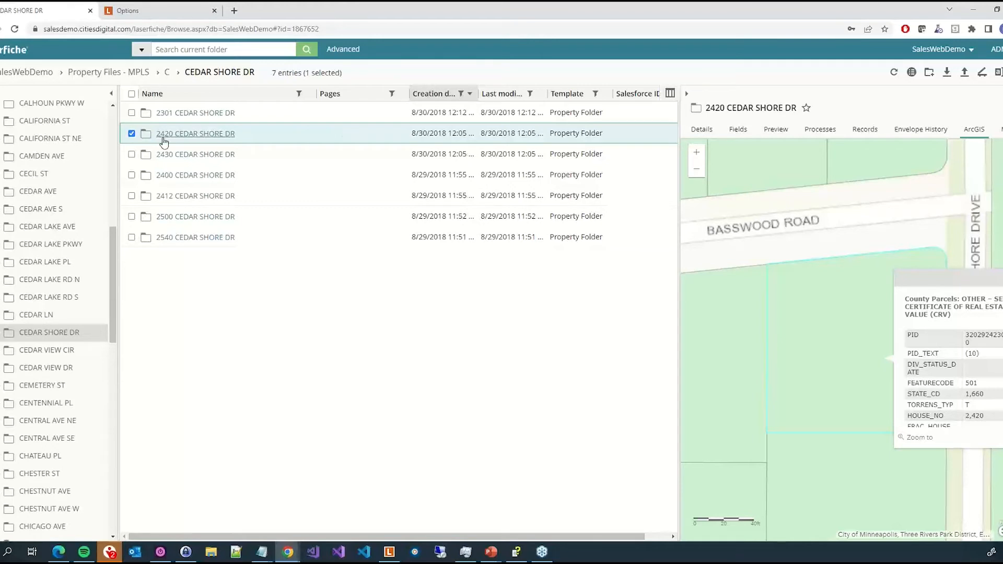
pyautogui.click(278, 240)
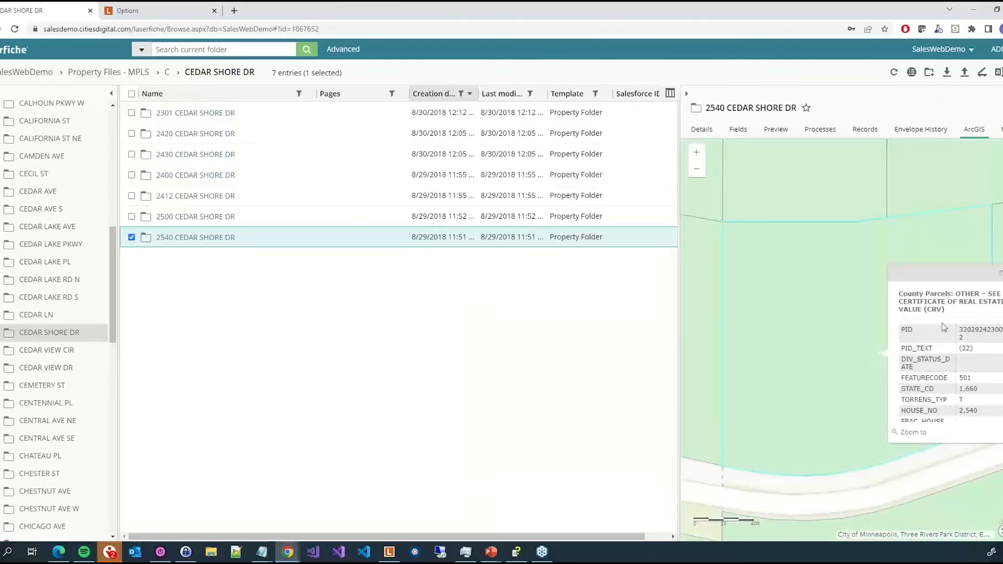
pyautogui.scroll(-5, 950, 397)
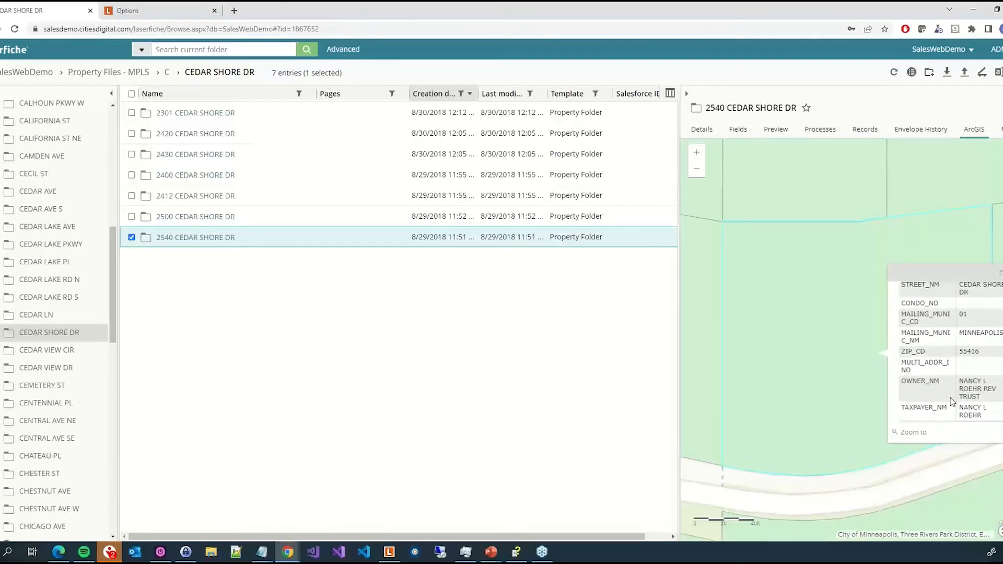
pyautogui.scroll(-3, 951, 402)
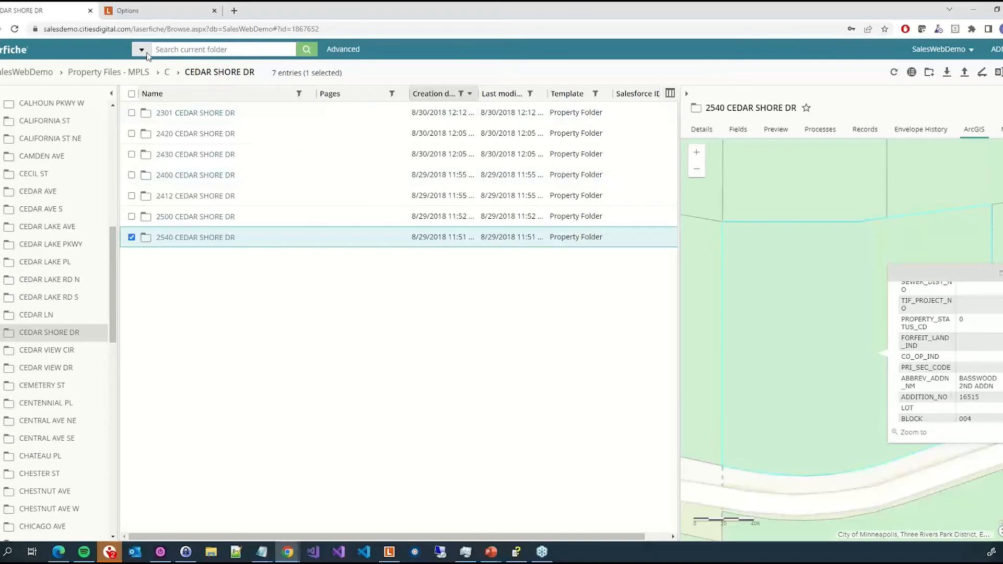
# - Examine the ArcGIS custom tab's website URL, including the Parcel ID field token at its end
pyautogui.click(146, 12)
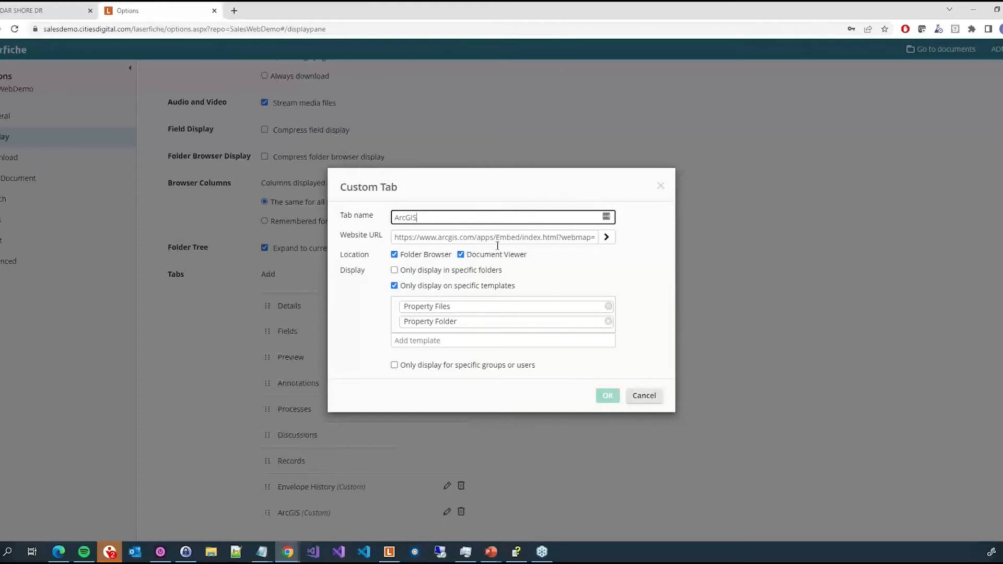
pyautogui.moveTo(567, 238); pyautogui.dragTo(500, 241)
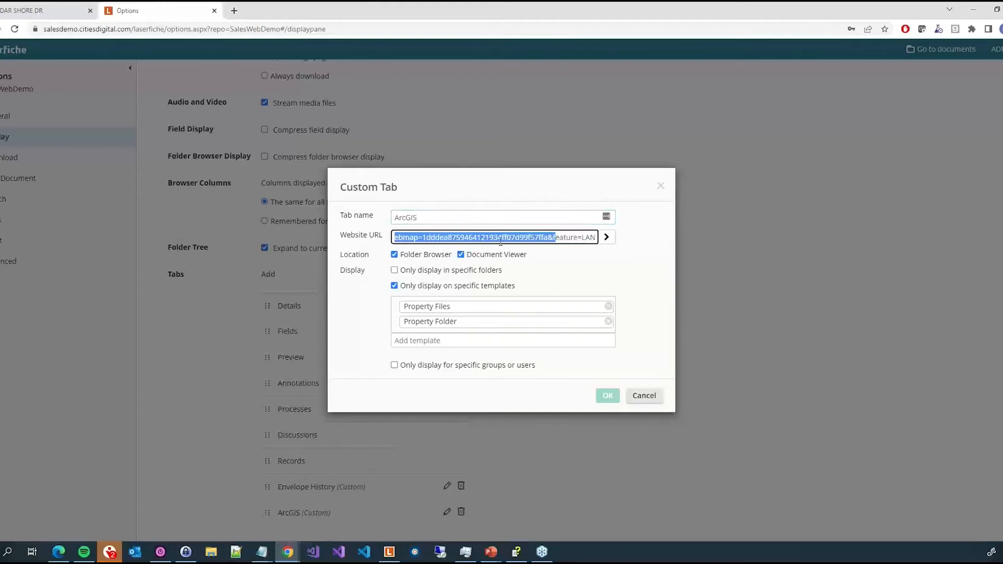
pyautogui.click(533, 240)
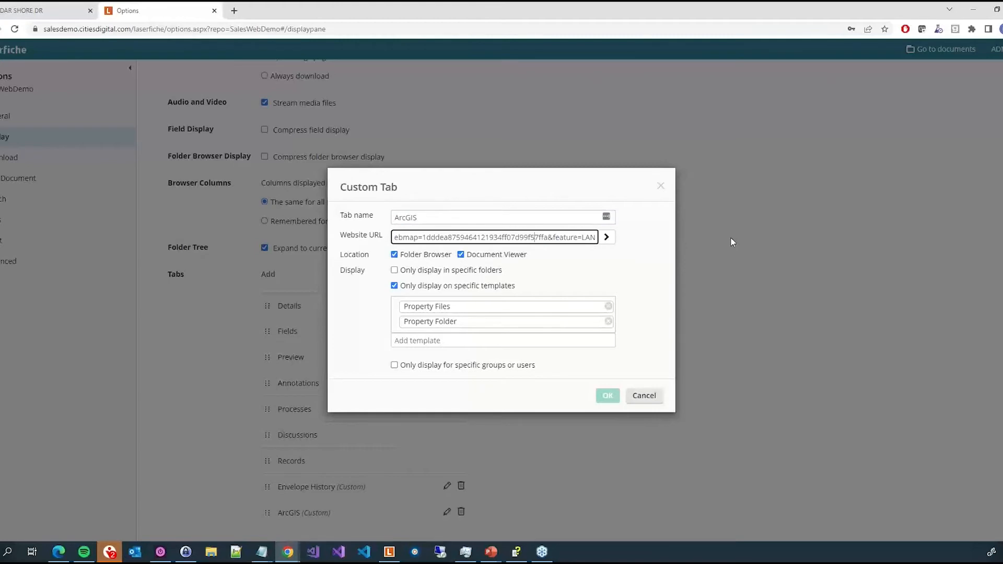
pyautogui.press('End')
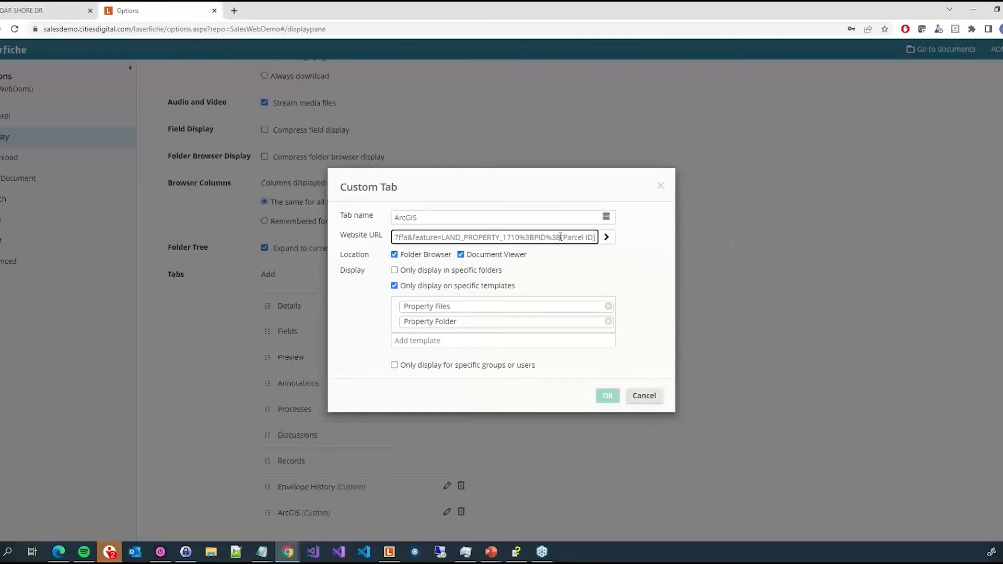
pyautogui.moveTo(561, 238); pyautogui.dragTo(608, 238)
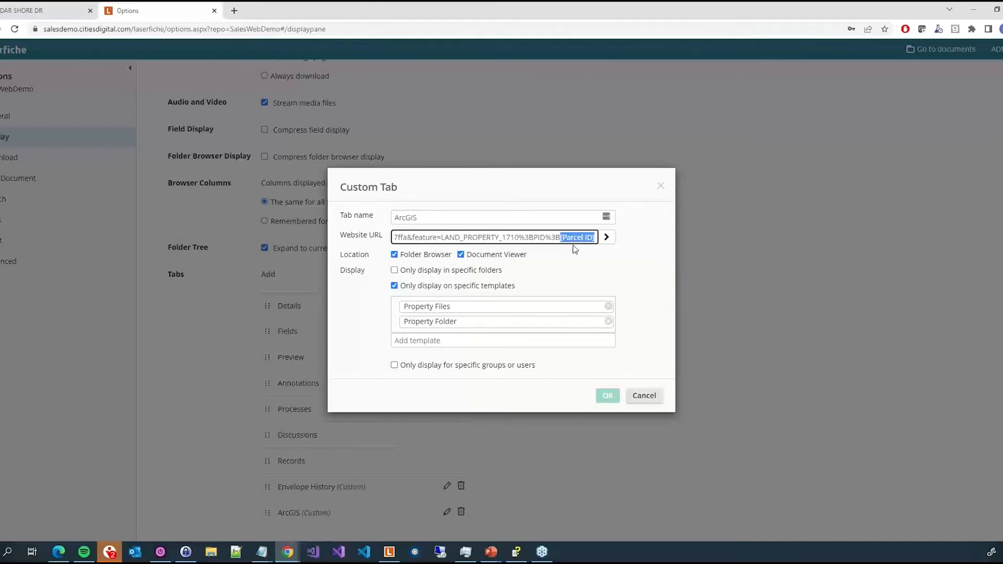
pyautogui.click(37, 15)
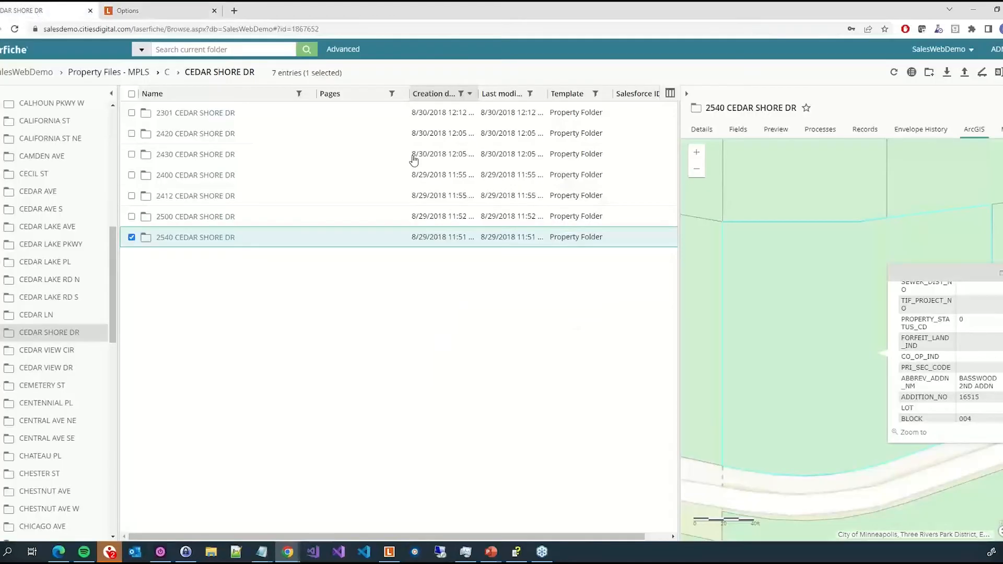
pyautogui.click(738, 129)
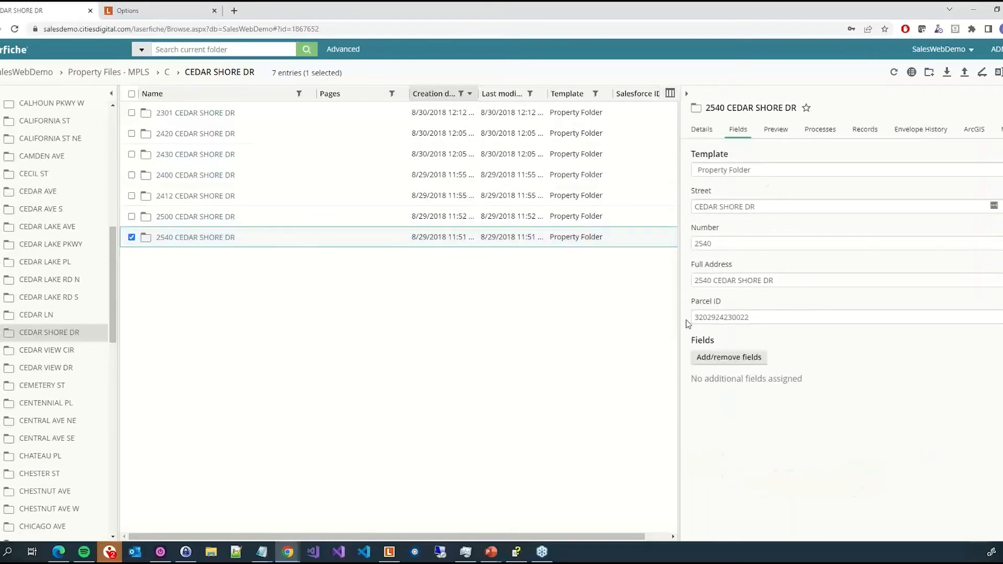
pyautogui.click(618, 214)
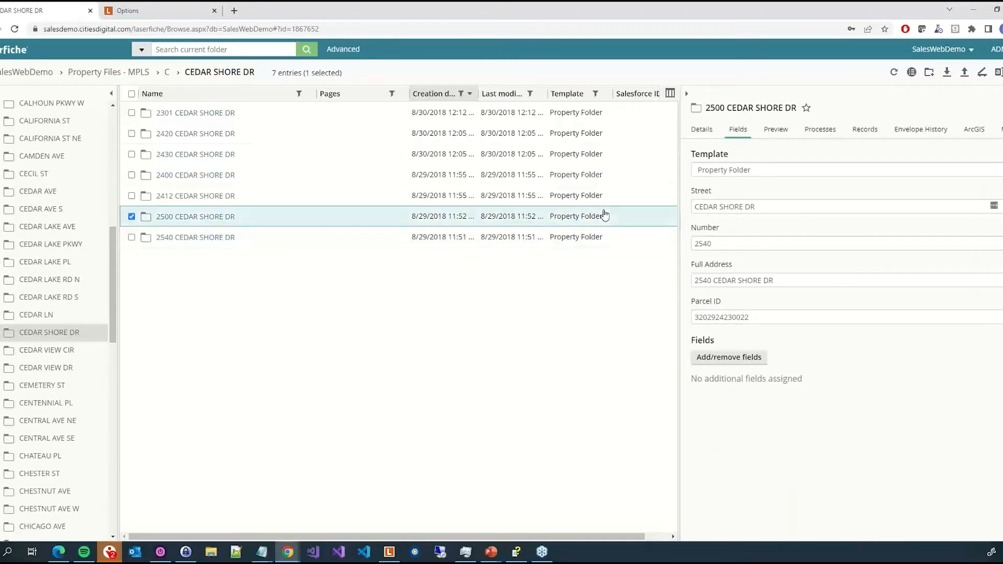
pyautogui.click(977, 133)
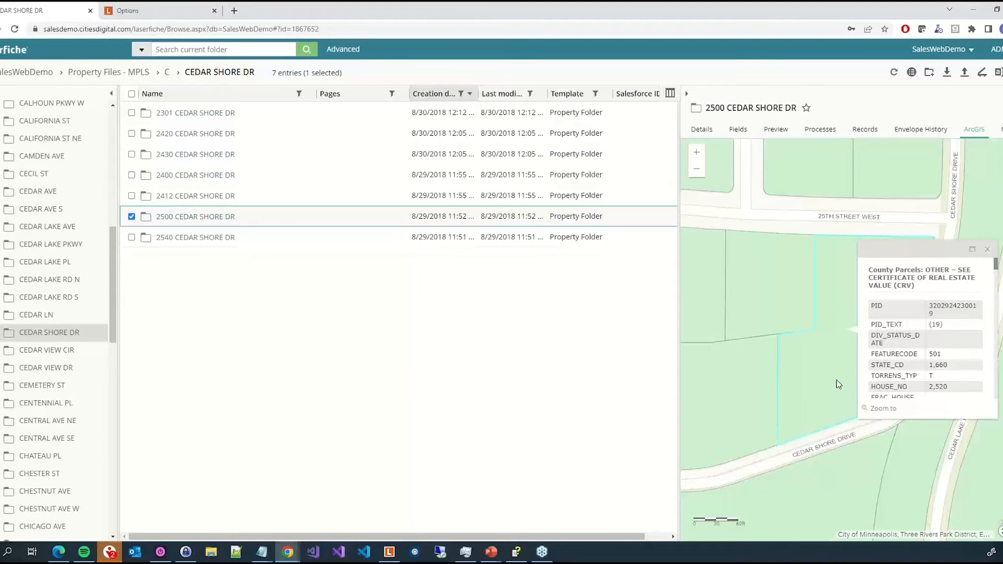
pyautogui.click(157, 10)
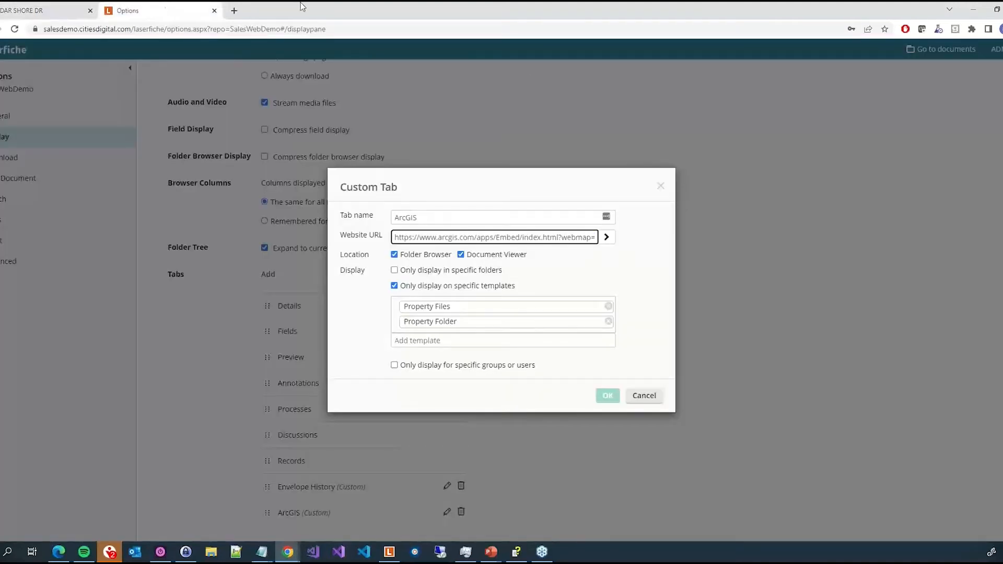
pyautogui.click(656, 400)
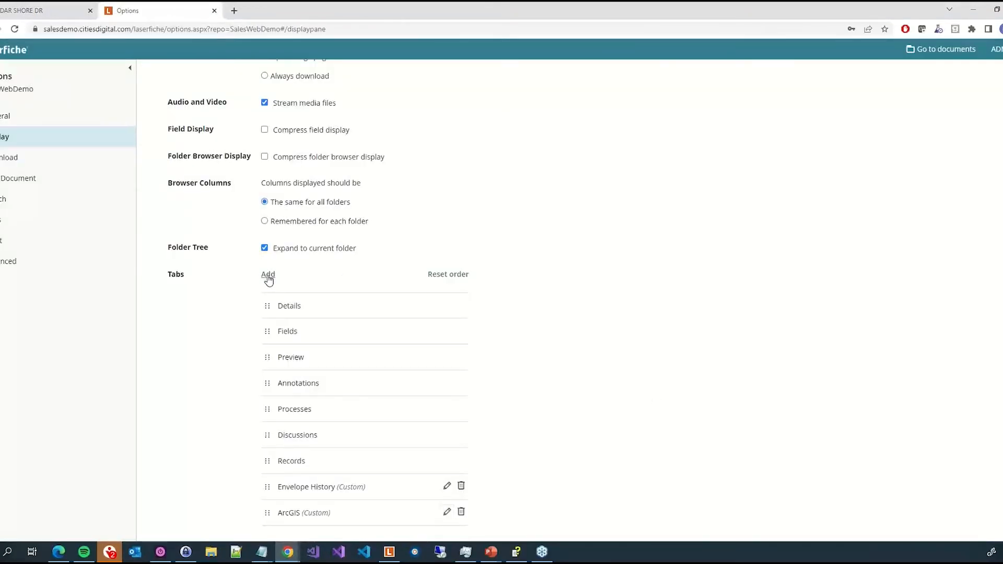
# - Add a new custom tab named HR Onboarding
pyautogui.click(268, 275)
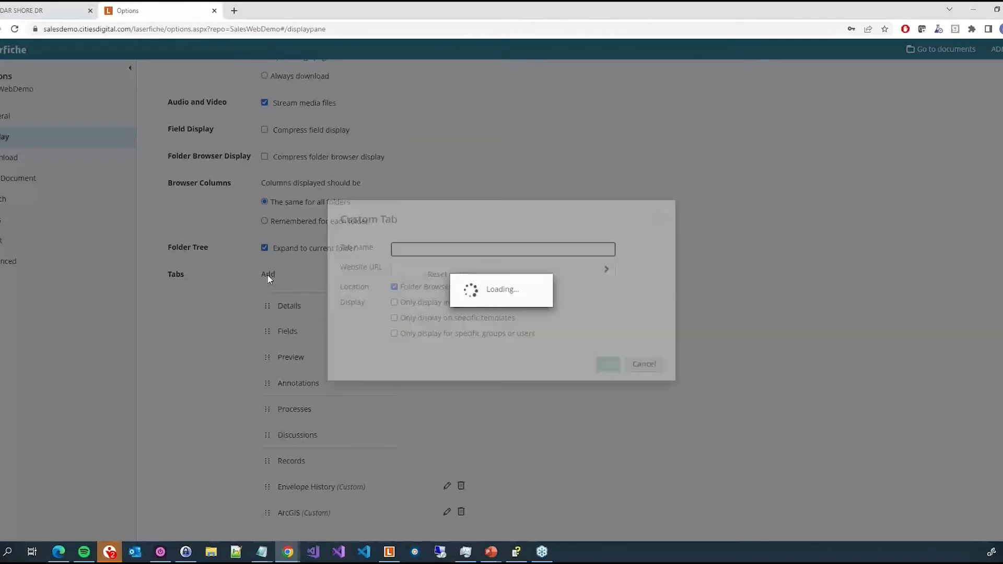
pyautogui.click(441, 249)
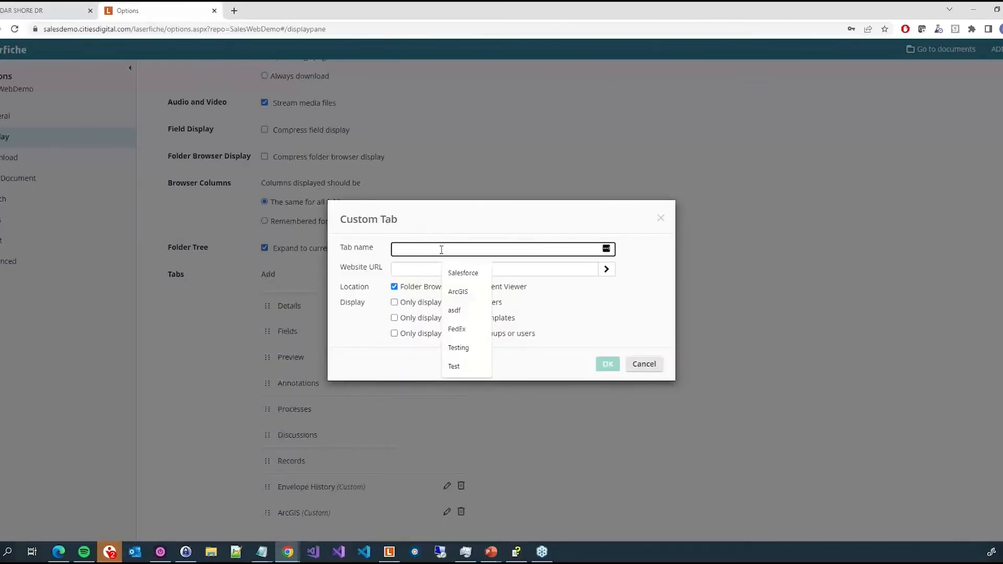
pyautogui.write('Onboardin')
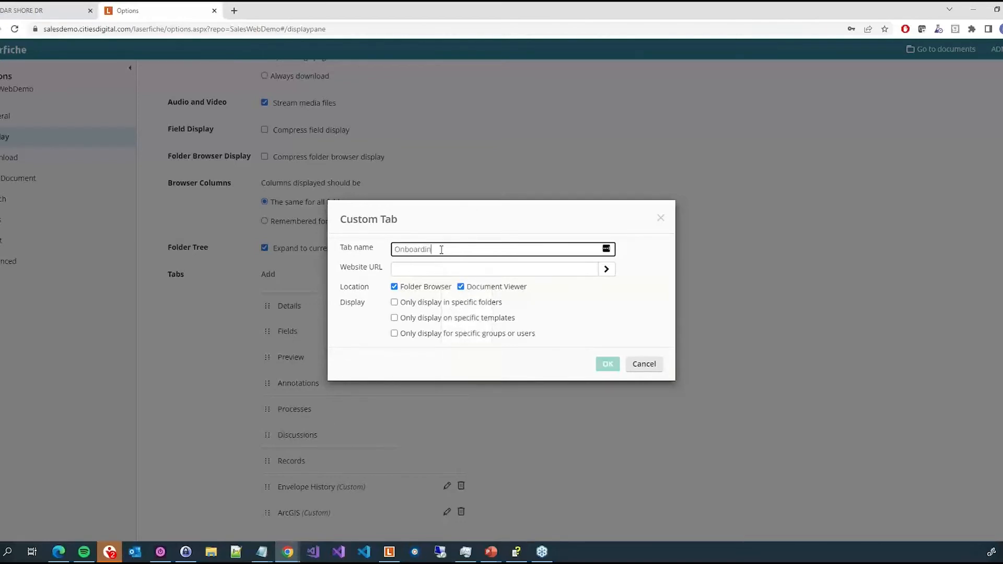
pyautogui.write('gHR')
pyautogui.click(469, 269)
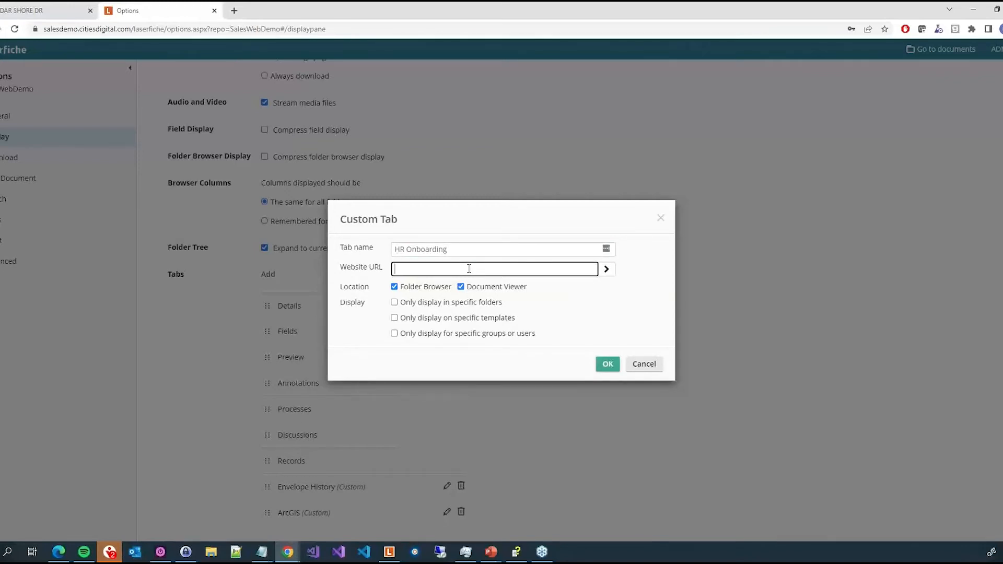
pyautogui.write('https://salesdemo.citiesdigital.com/forms')
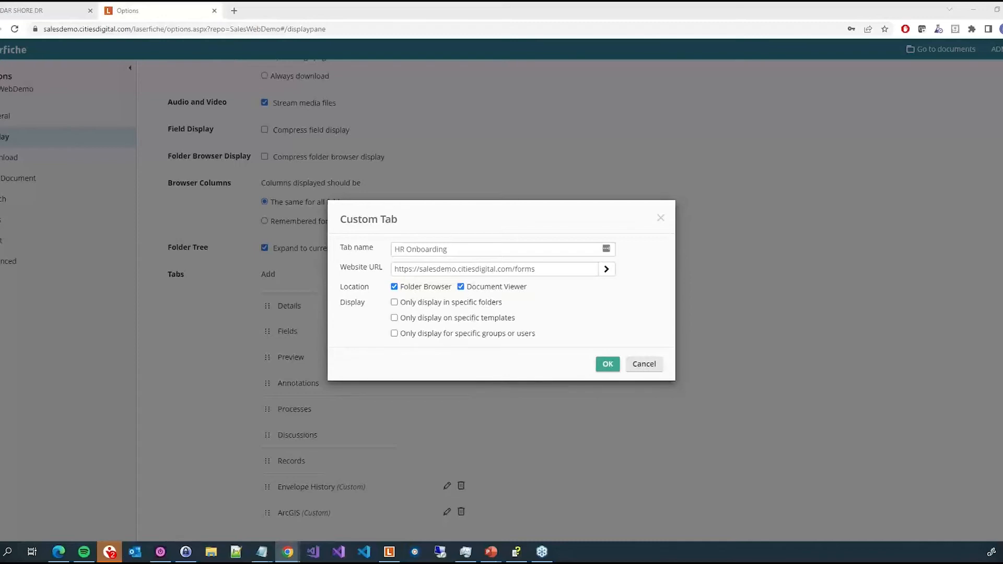
# - In a new browser tab, open the Forms address salesdemo.citiesdigital.com/Forms/form/new
pyautogui.click(234, 10)
pyautogui.write('salesdemo.citiesdigital.com/Forms')
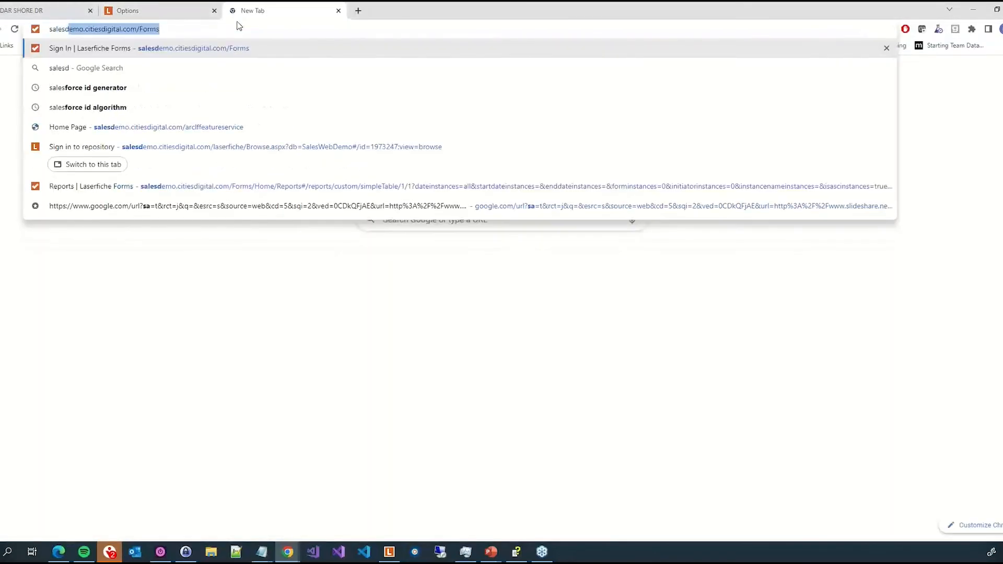
pyautogui.press('End')
pyautogui.write('/form/new')
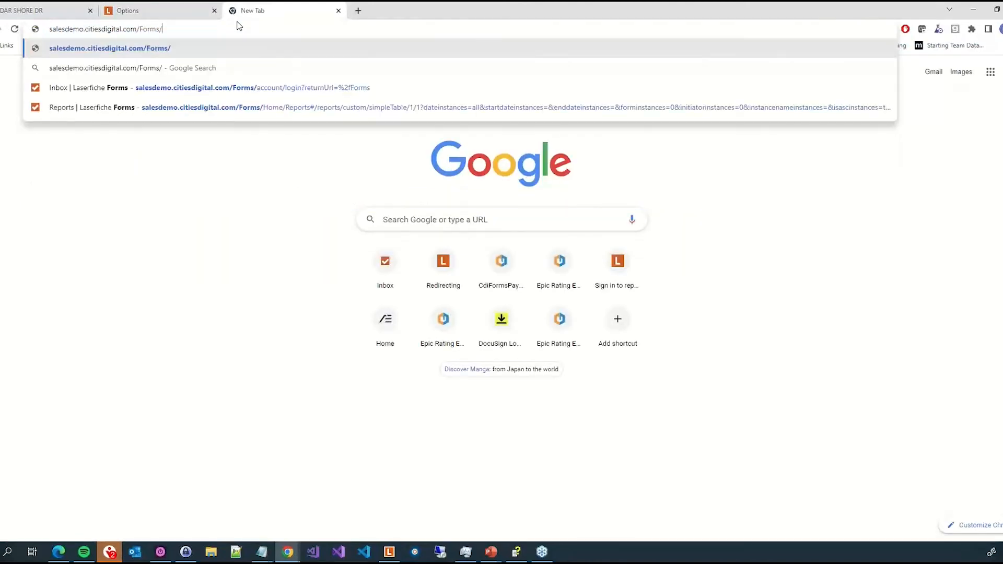
pyautogui.press('Down')
pyautogui.press('Down')
pyautogui.press('Down')
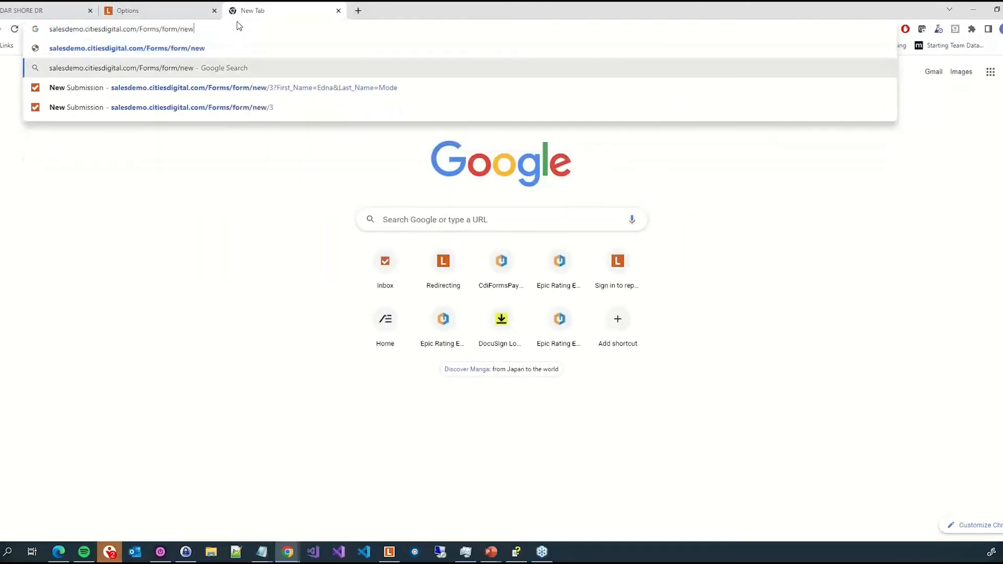
pyautogui.press('Return')
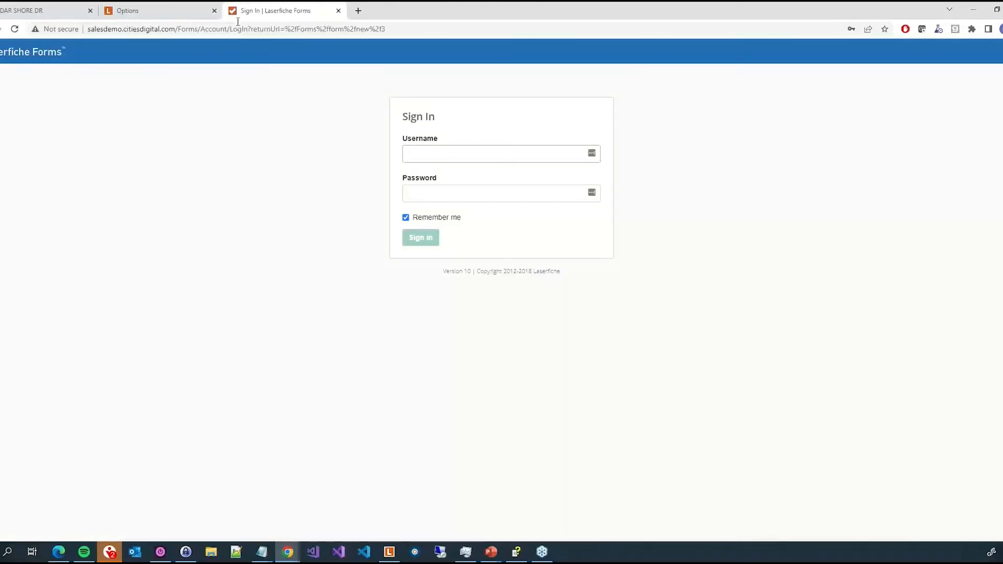
# - Try to sign in to Laserfiche Forms with the admin username and account password
pyautogui.click(431, 151)
pyautogui.write('admin')
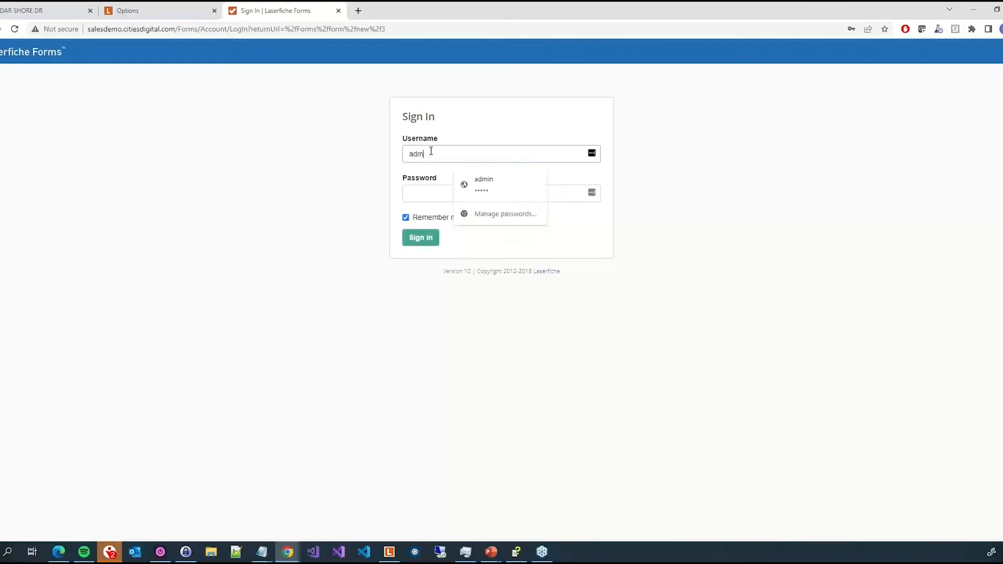
pyautogui.press('Tab')
pyautogui.write('admin')
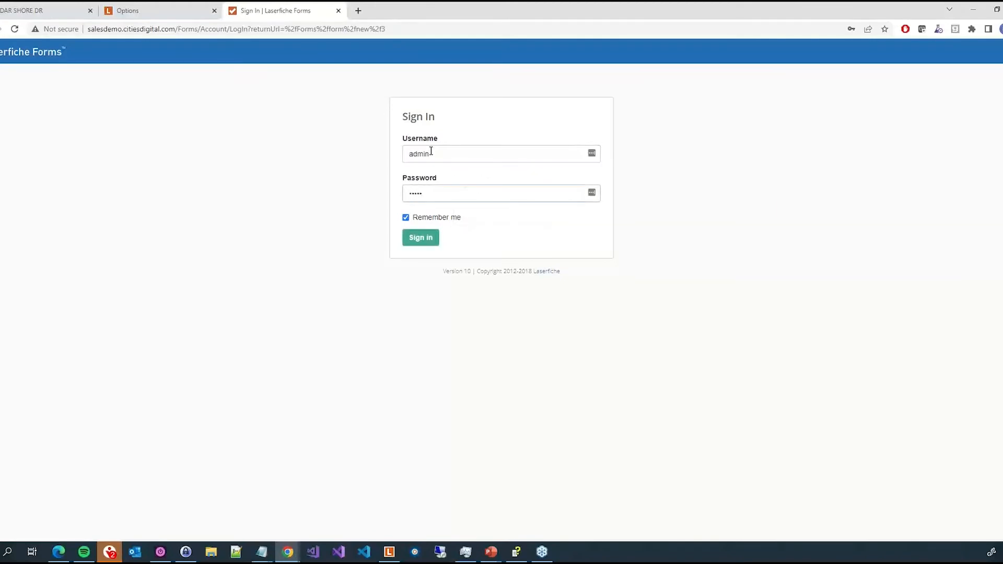
pyautogui.press('Return')
pyautogui.click(522, 37)
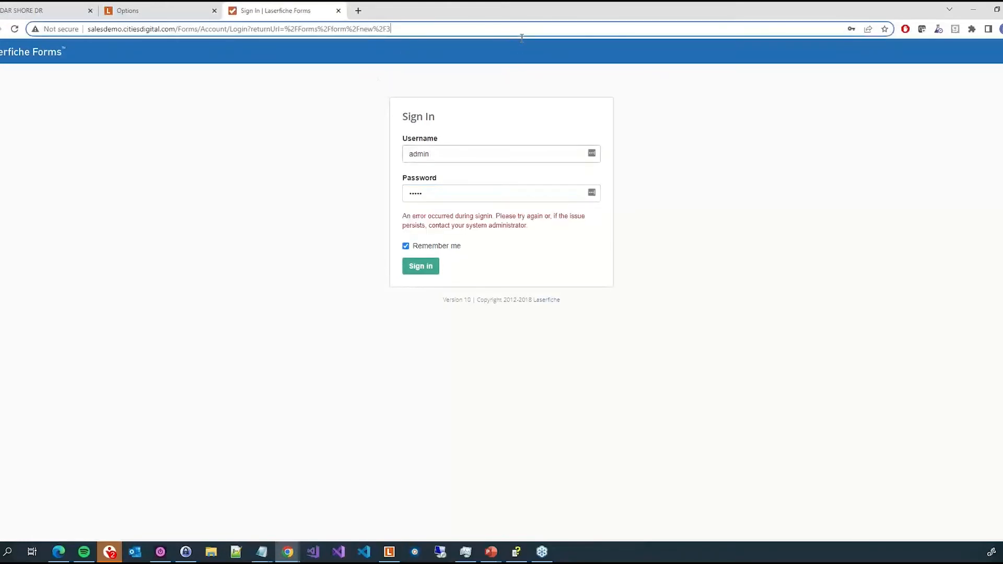
pyautogui.hotkey('ctrl', 'a')
pyautogui.press('Home')
pyautogui.write('http')
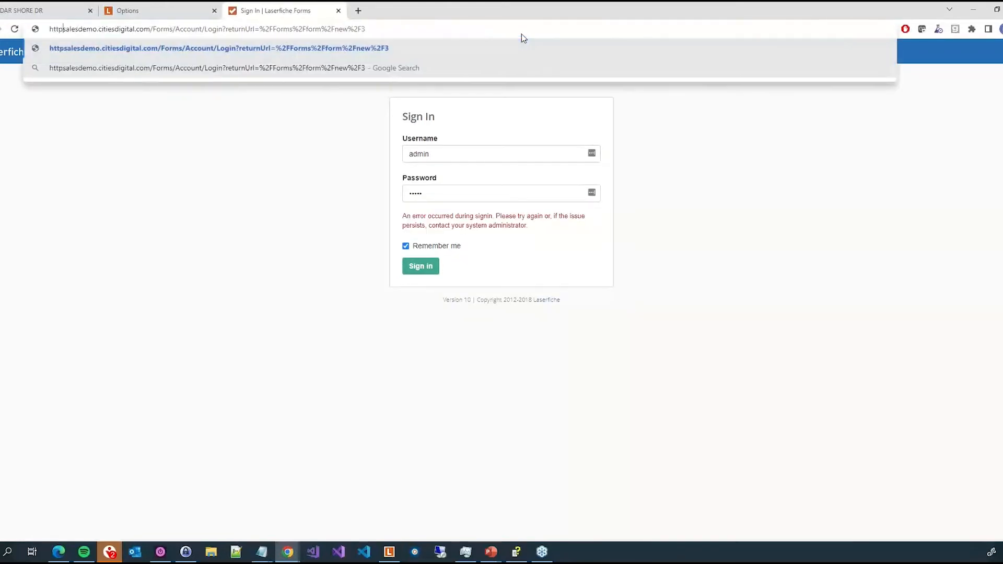
pyautogui.write('s://')
pyautogui.press('Return')
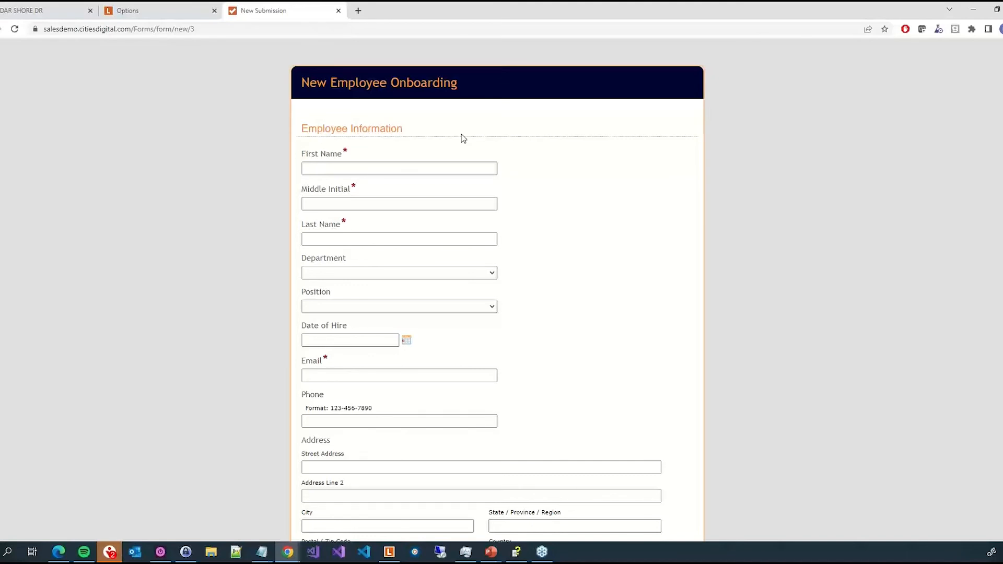
# - Copy the New Employee Onboarding form's address from the browser
pyautogui.click(479, 28)
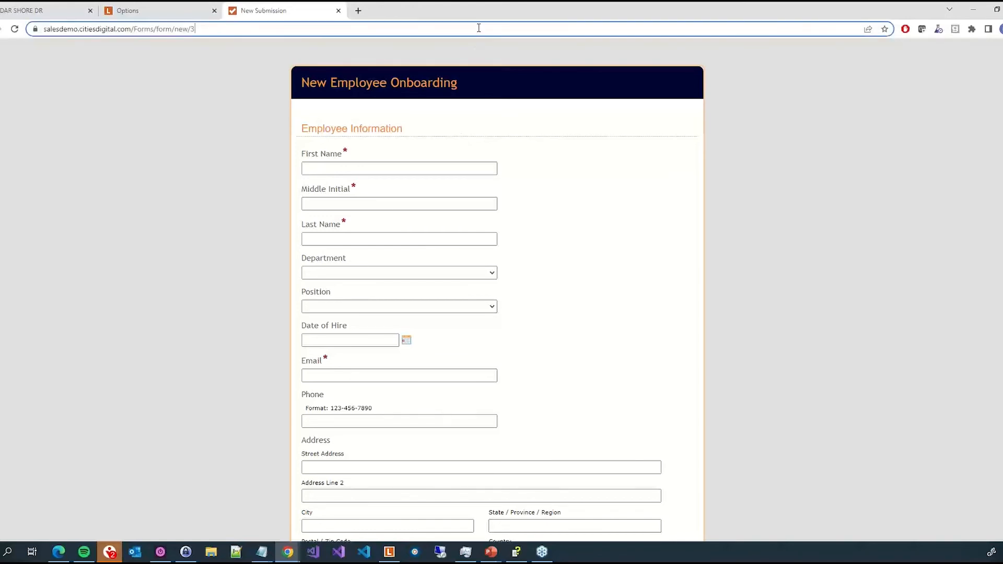
pyautogui.rightClick(133, 31)
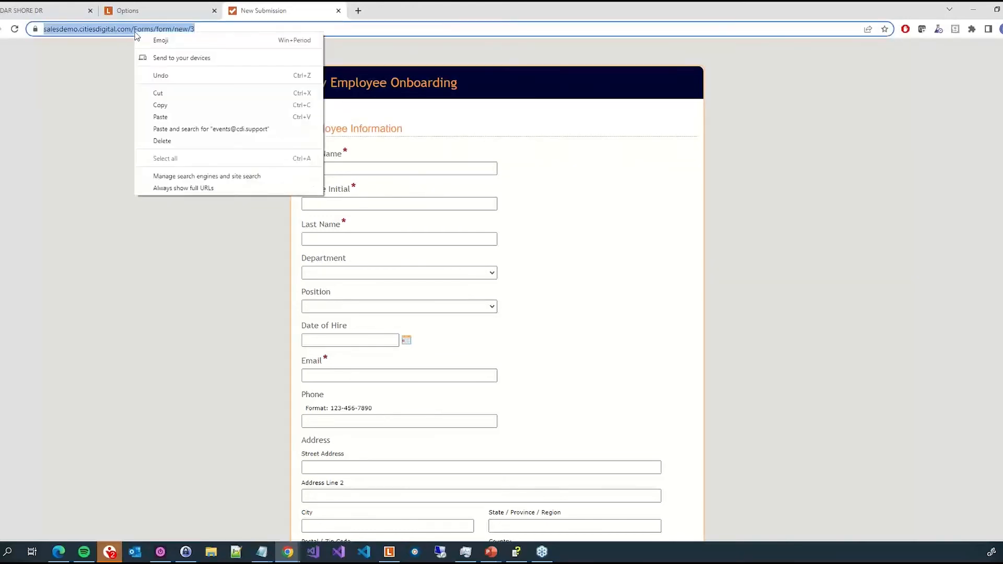
pyautogui.click(160, 105)
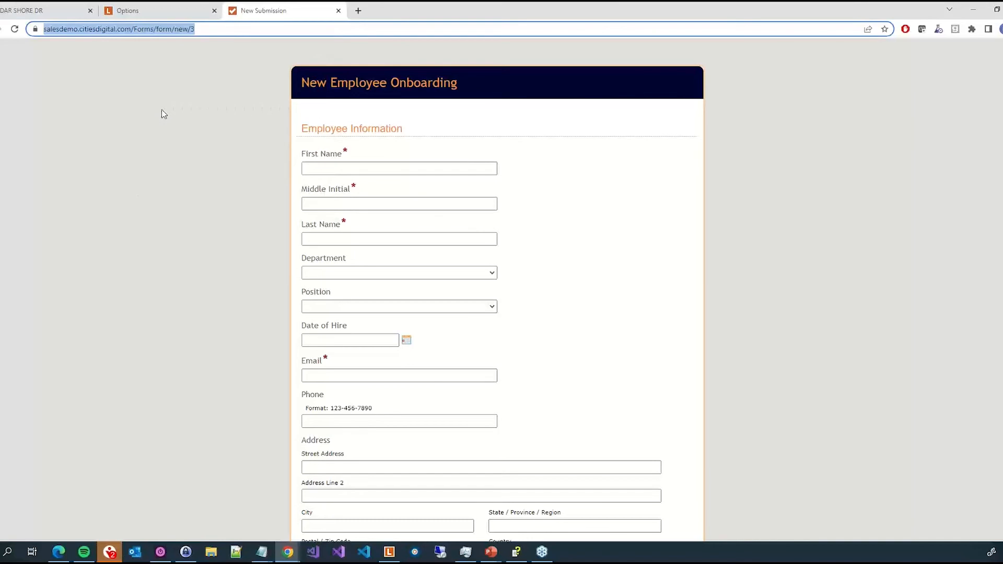
# - Back in the Custom Tab dialog, replace the website URL with the copied form address
pyautogui.click(123, 18)
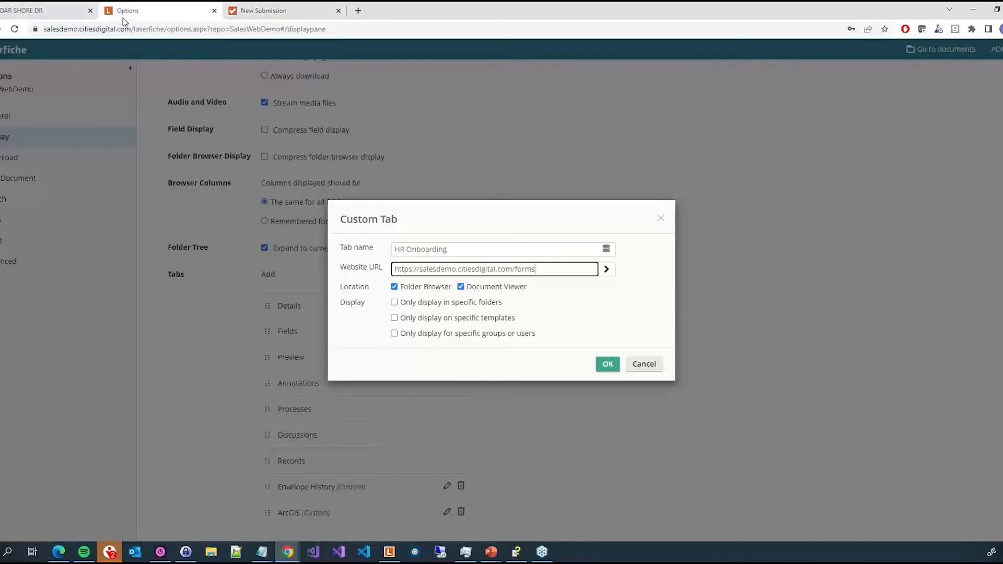
pyautogui.moveTo(552, 269); pyautogui.dragTo(300, 262)
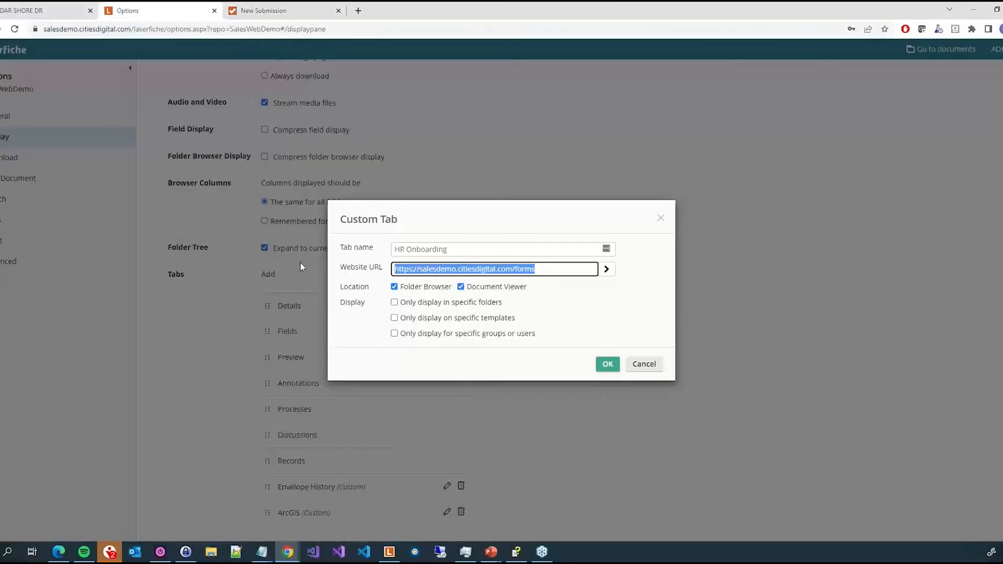
pyautogui.hotkey('ctrl', 'v')
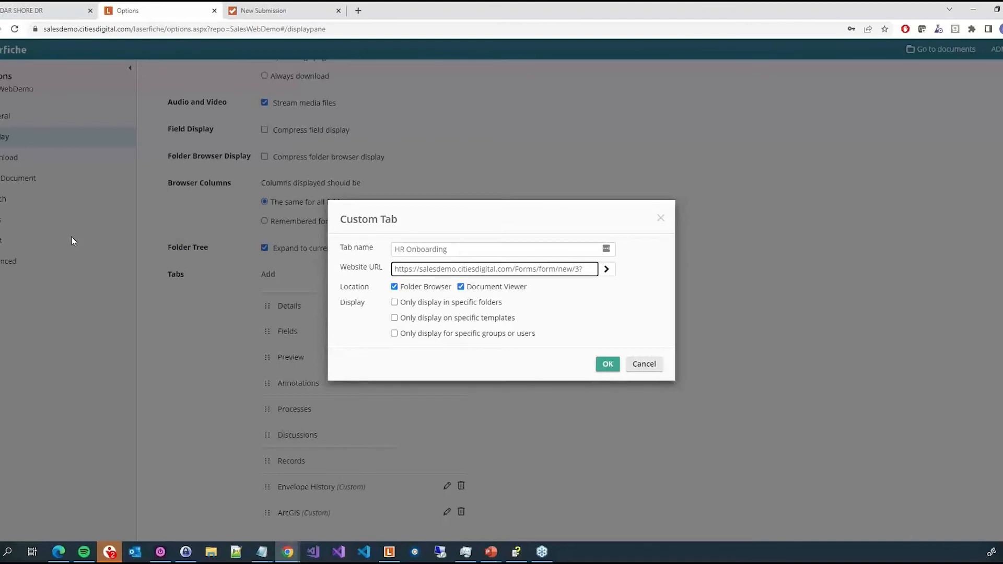
# - Append First_Name= followed by the Employee Folder First Name field token to the website URL
pyautogui.write('First_Name')
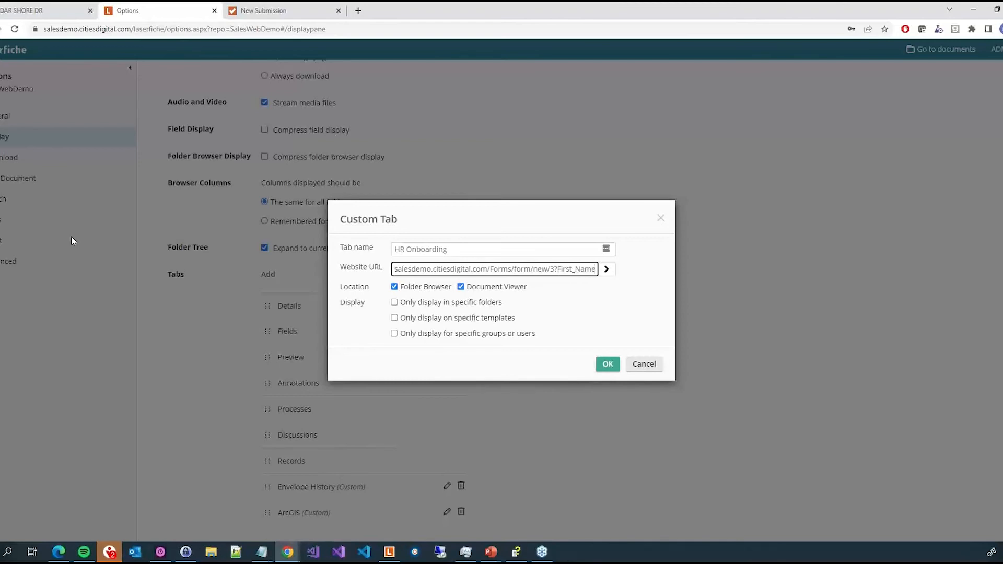
pyautogui.write('=')
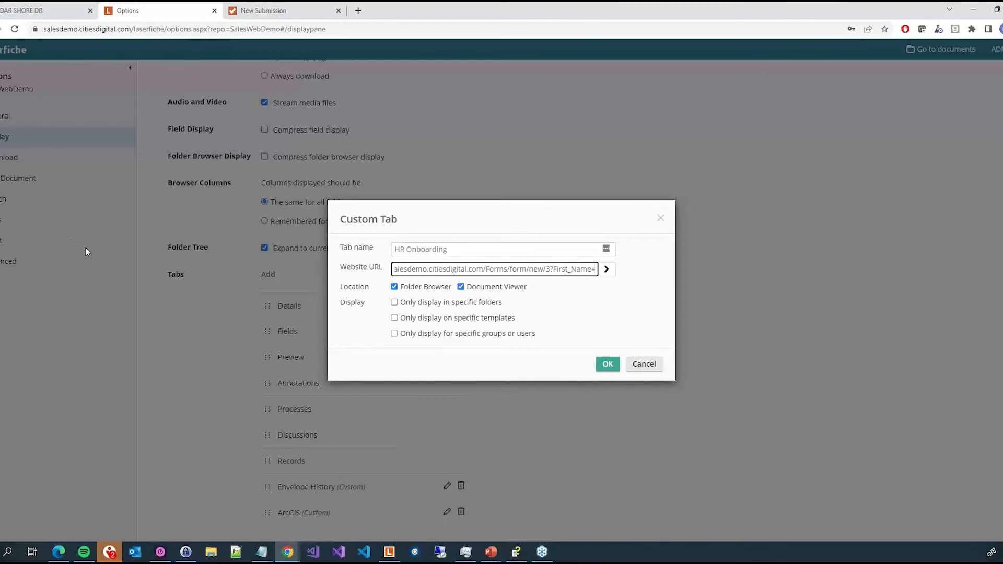
pyautogui.click(607, 270)
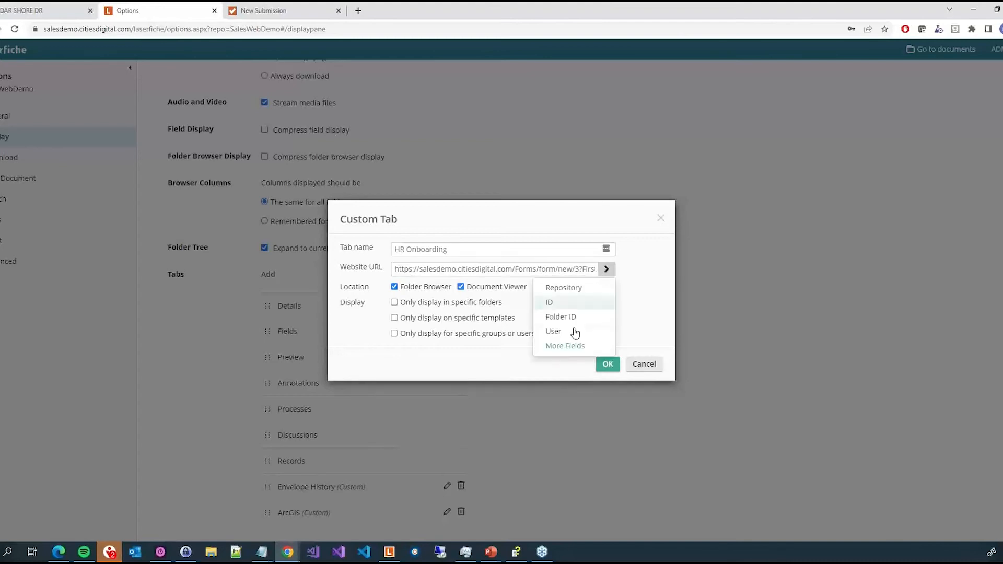
pyautogui.click(565, 346)
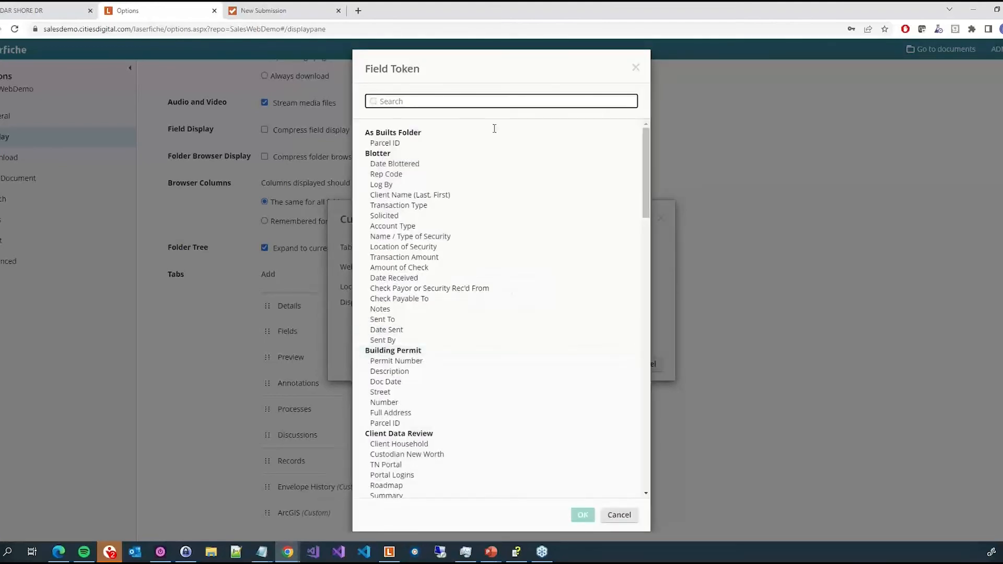
pyautogui.write('name')
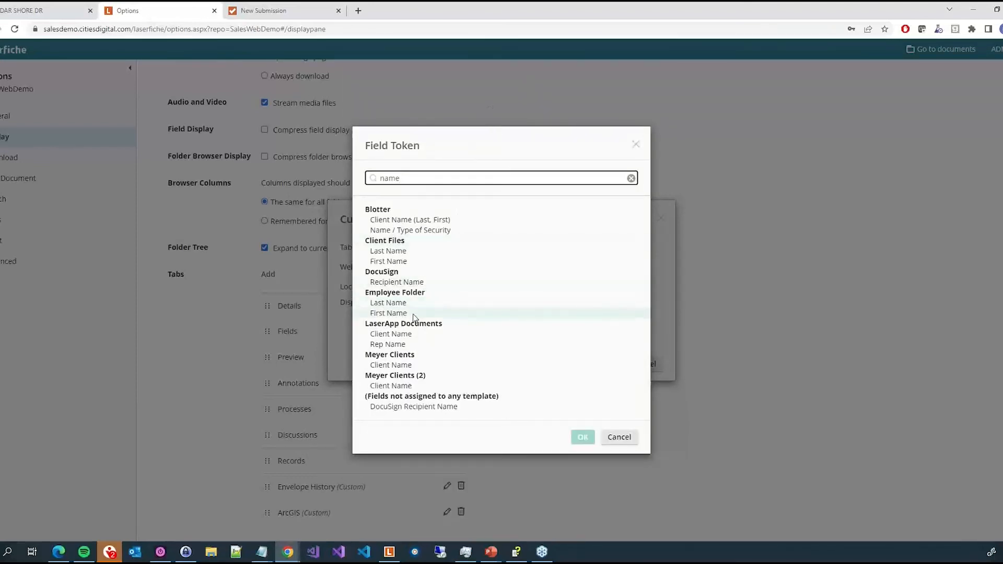
pyautogui.click(383, 314)
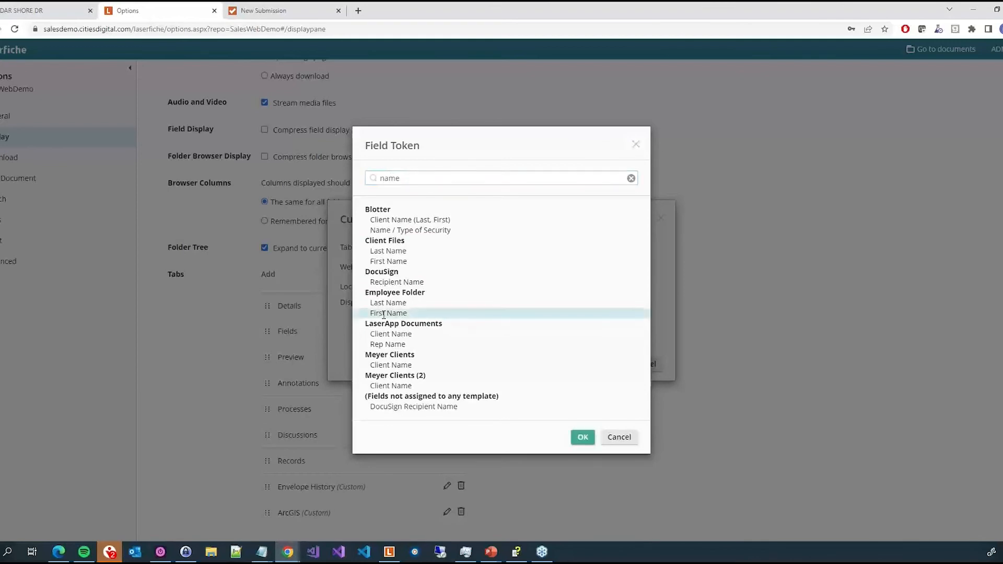
pyautogui.click(582, 439)
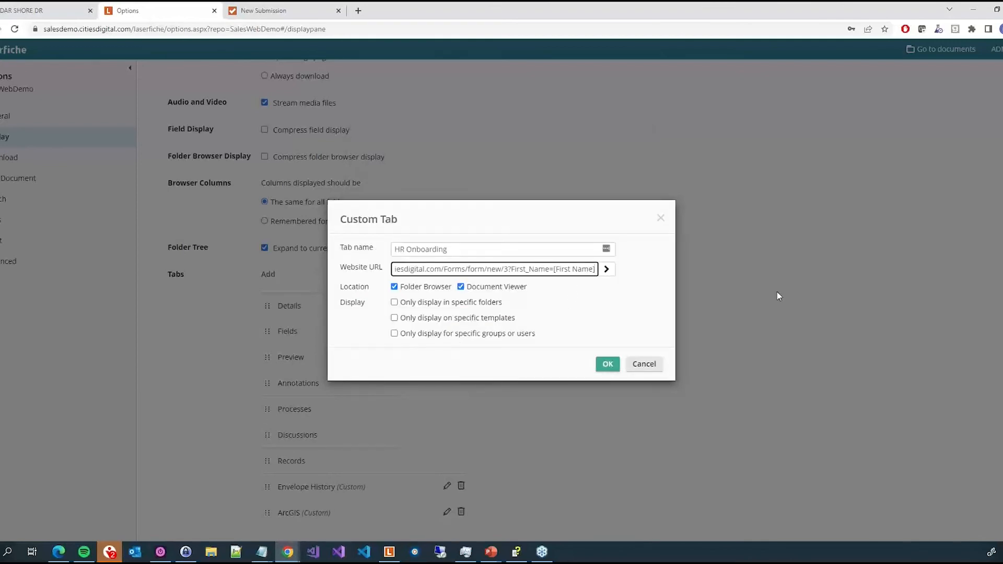
# - Append &Last_Name= followed by the Employee Folder Last Name field token to the website URL
pyautogui.write('&Last')
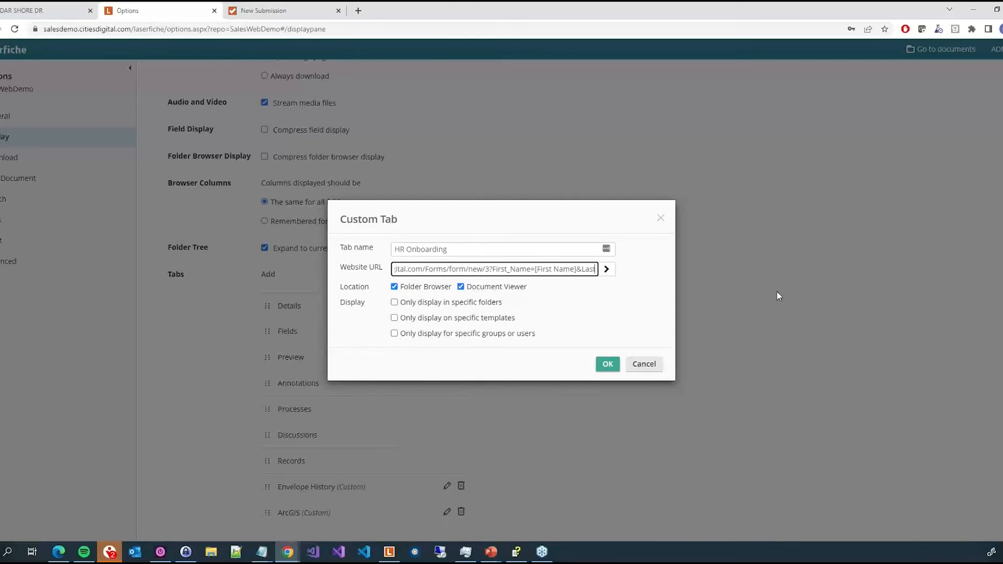
pyautogui.write('_Name=')
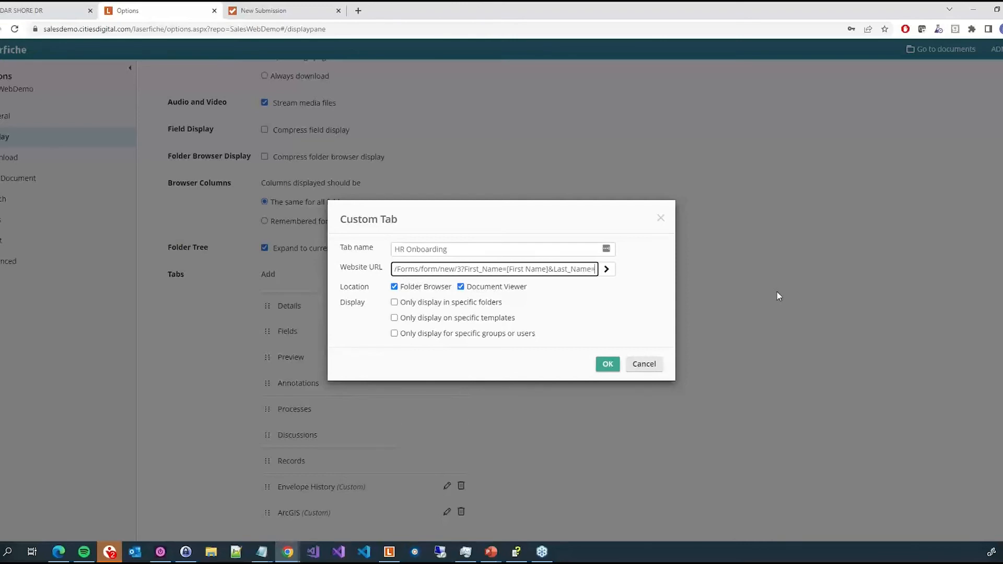
pyautogui.click(606, 269)
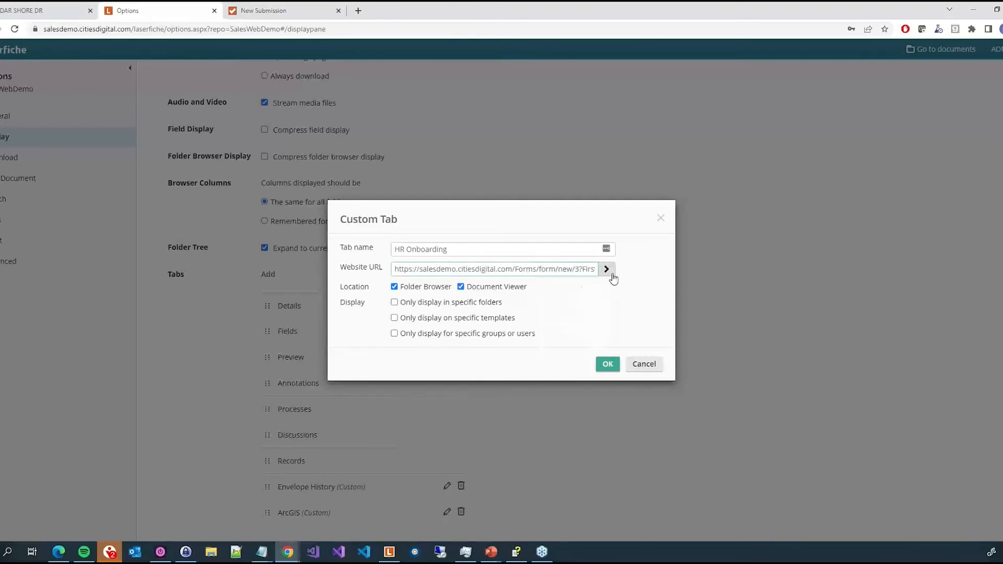
pyautogui.click(564, 346)
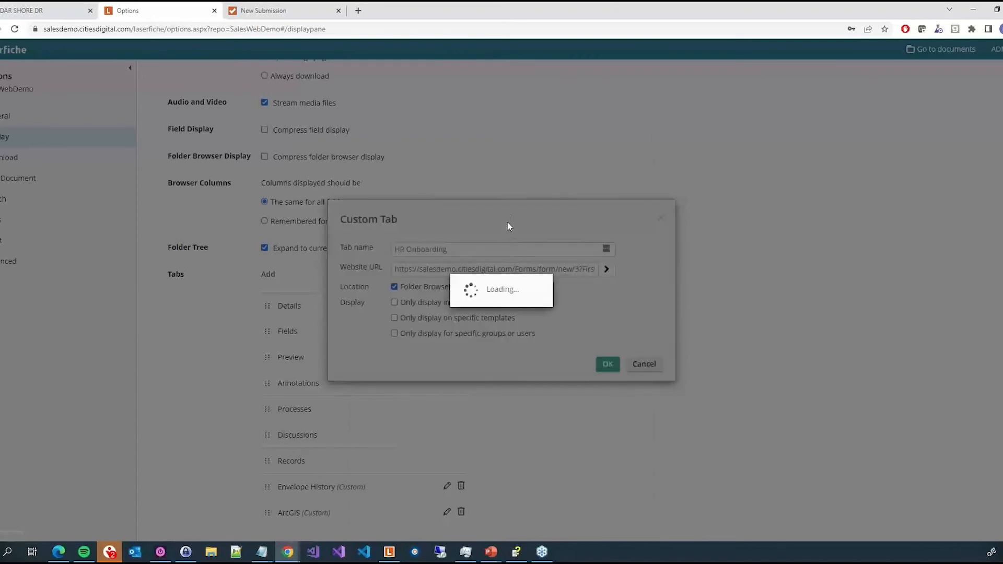
pyautogui.click(482, 103)
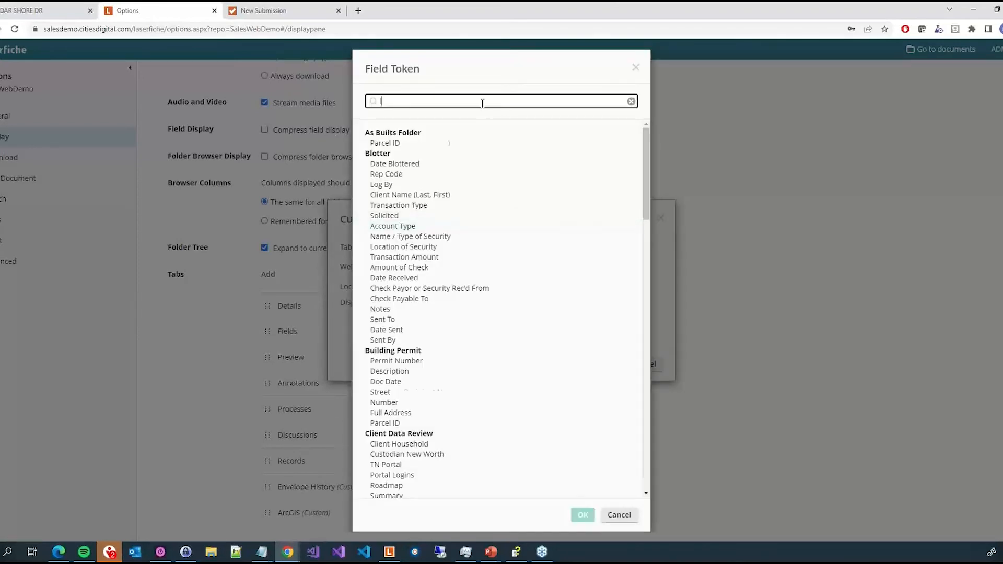
pyautogui.write('last')
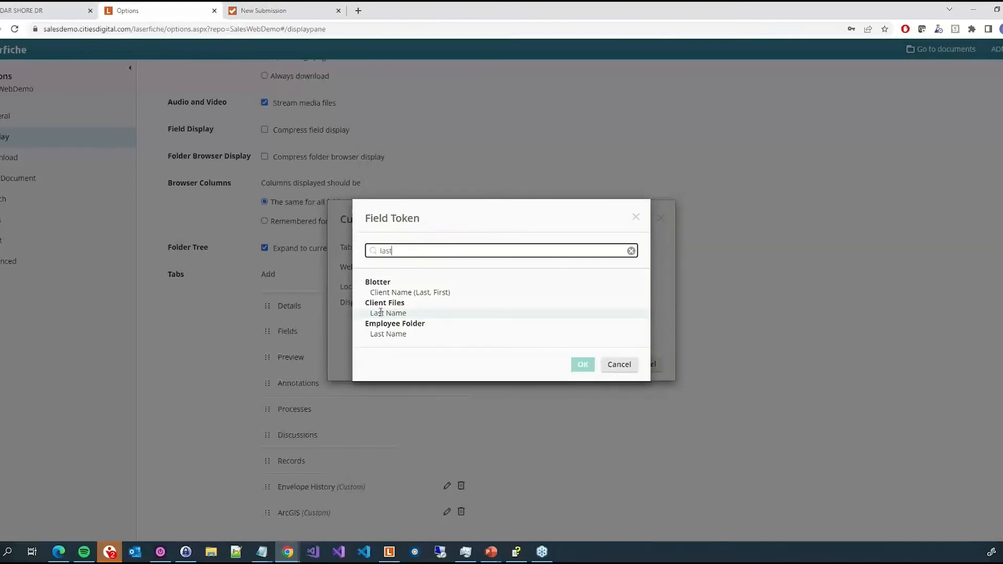
pyautogui.click(392, 334)
pyautogui.click(583, 365)
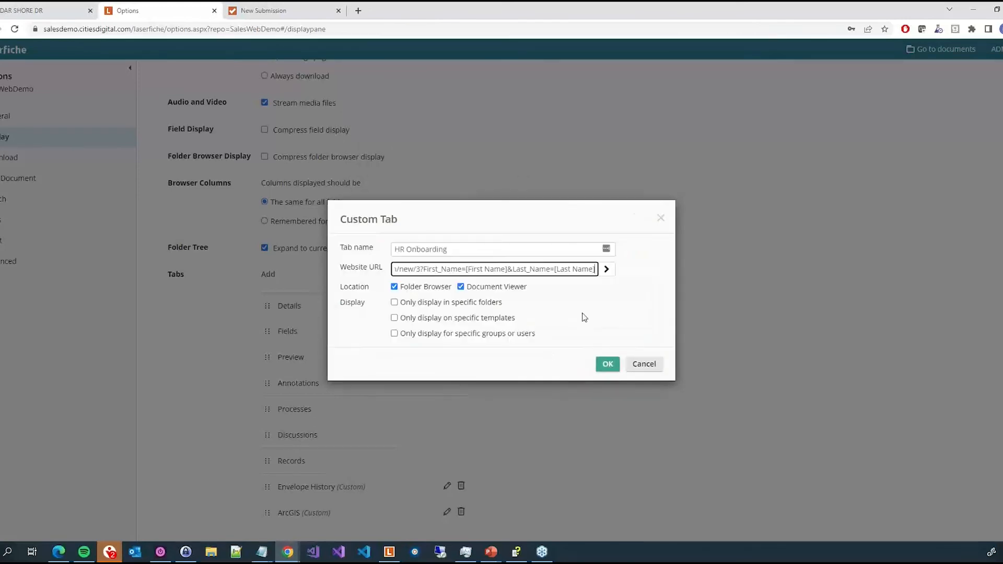
# - Append &Email= followed by the Employee Folder DocuSign Email Address field token to the website URL, and save the custom tab
pyautogui.write('&')
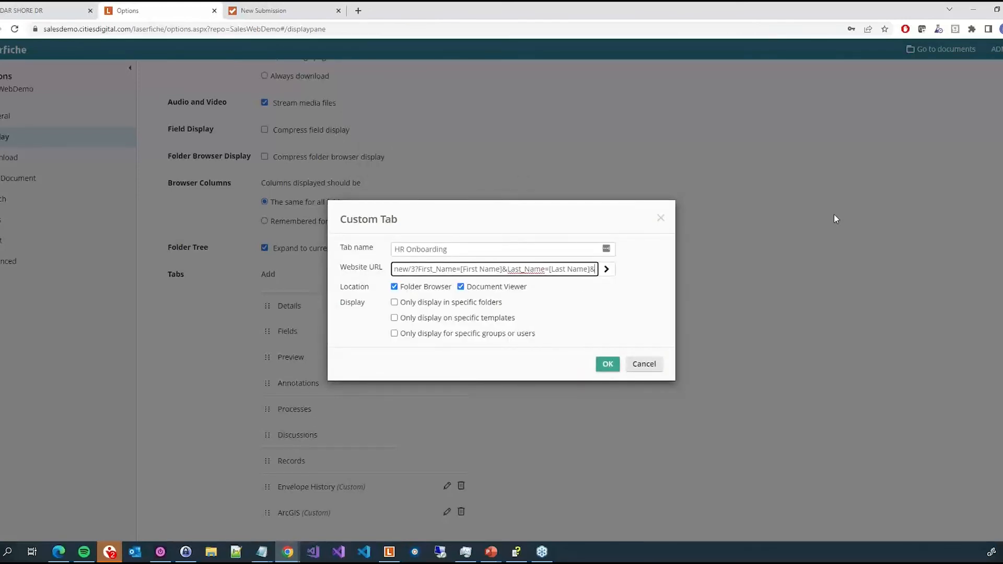
pyautogui.write('E')
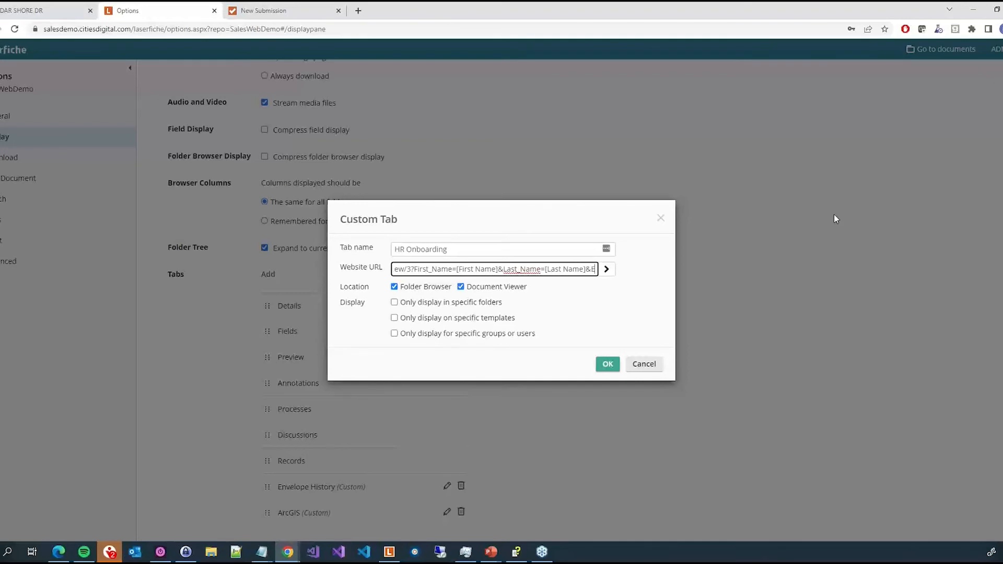
pyautogui.write('mail=')
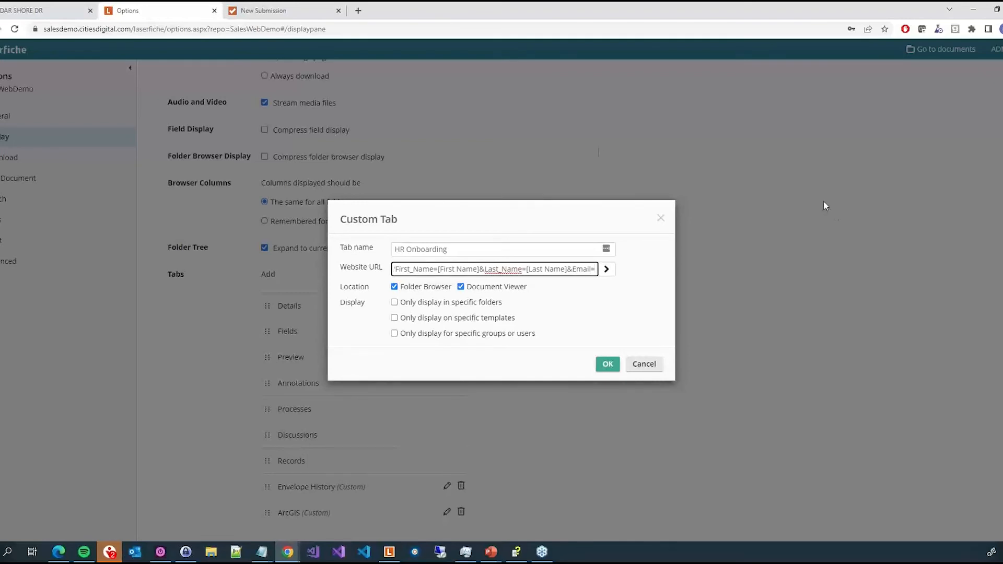
pyautogui.click(303, 8)
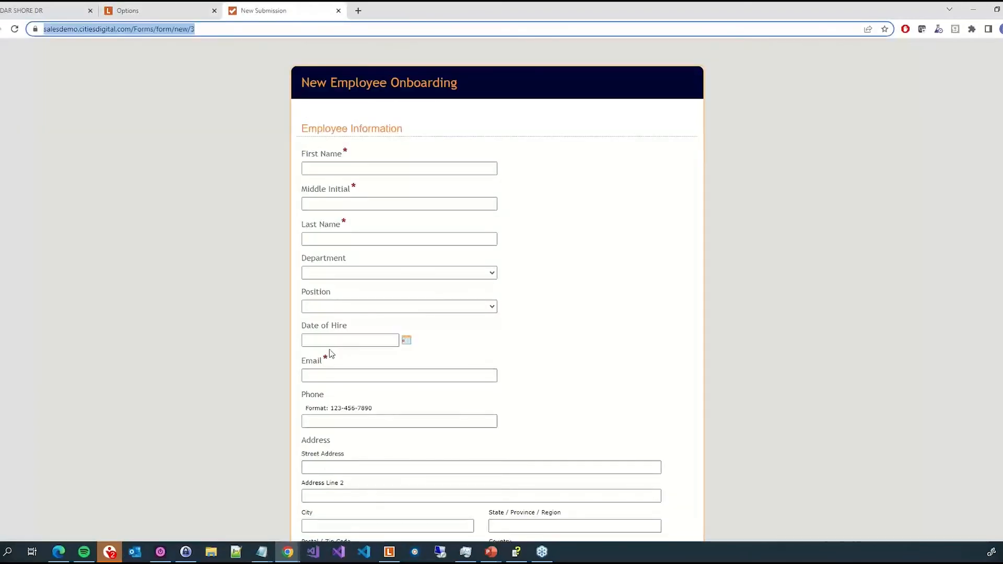
pyautogui.click(194, 7)
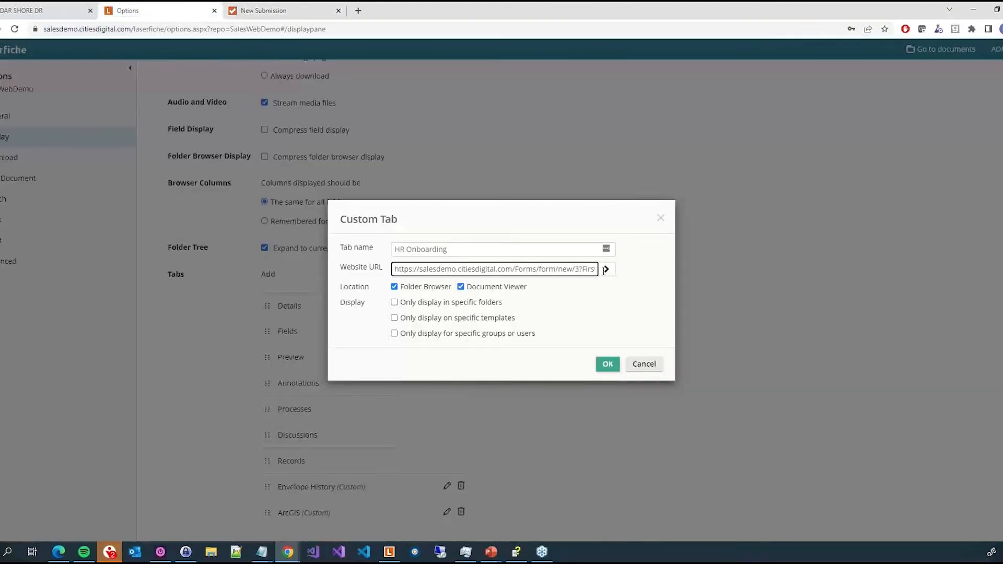
pyautogui.press('End')
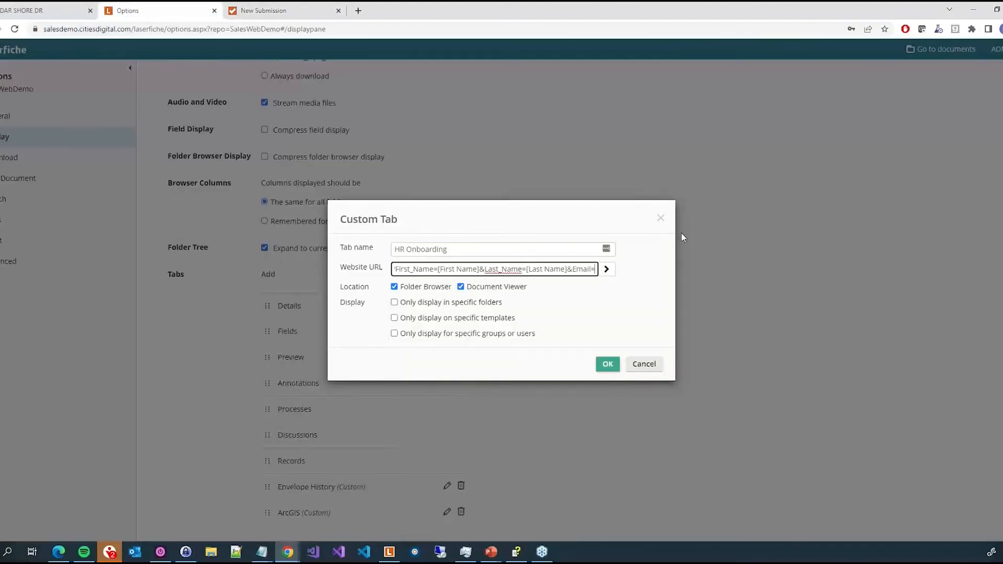
pyautogui.click(606, 269)
pyautogui.click(585, 350)
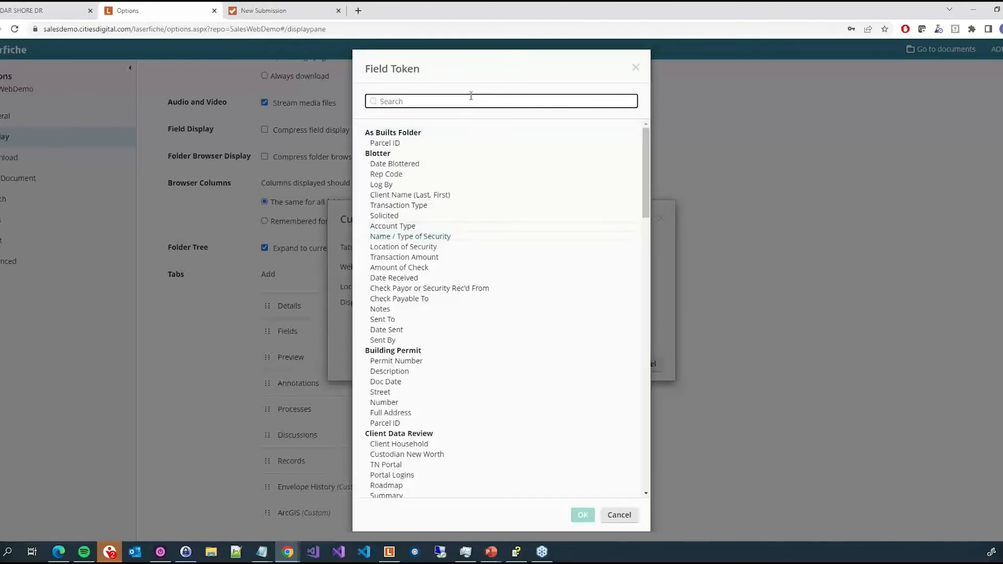
pyautogui.write('email')
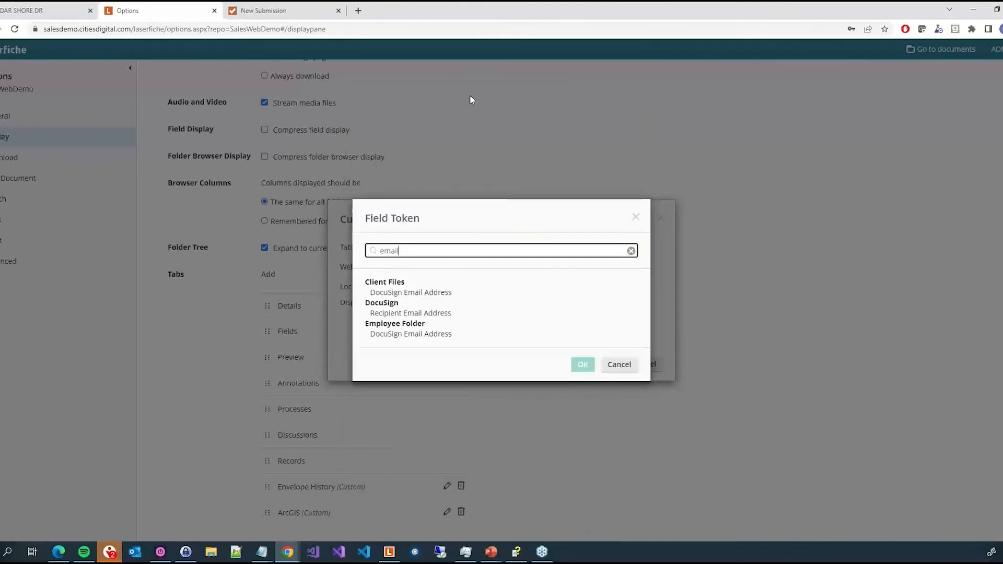
pyautogui.click(492, 334)
pyautogui.click(583, 364)
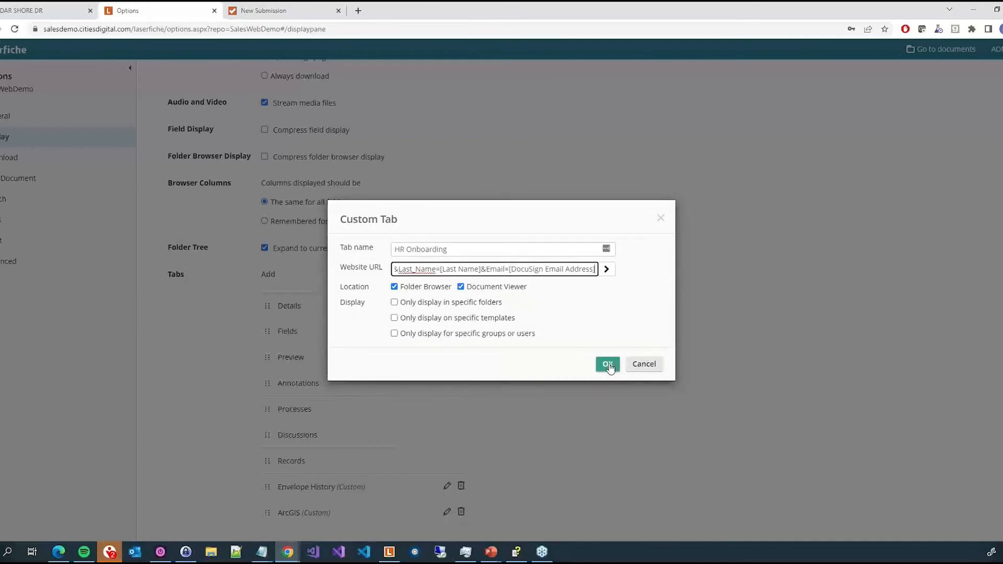
pyautogui.click(609, 362)
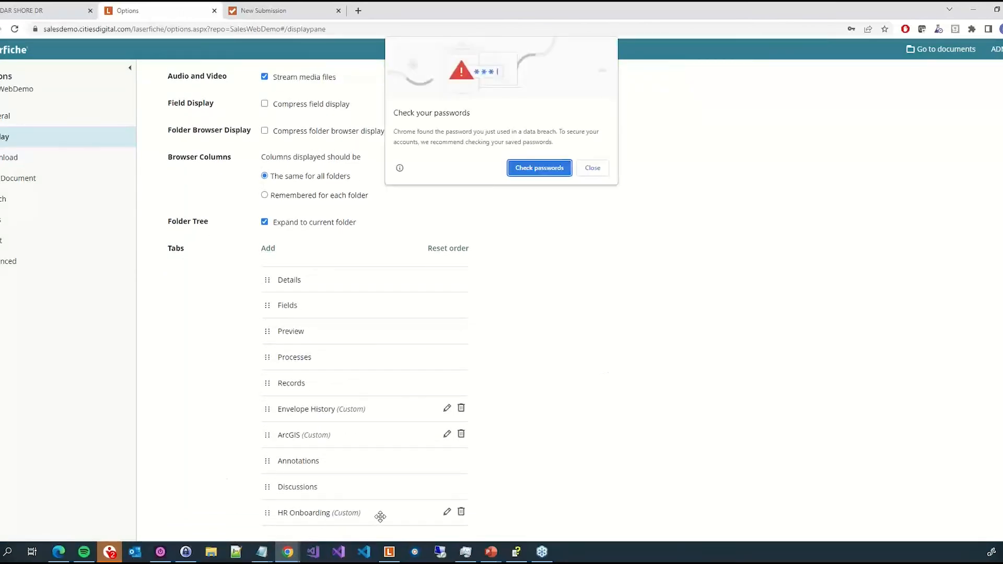
# - Reopen the HR Onboarding tab and restrict it to the Employee Files folder, including subfolders
pyautogui.click(593, 168)
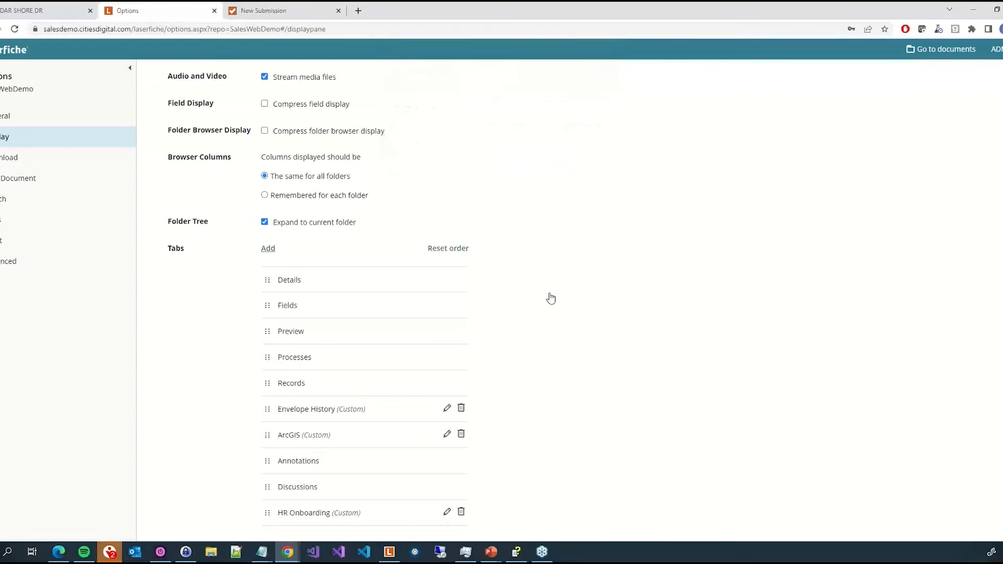
pyautogui.click(448, 512)
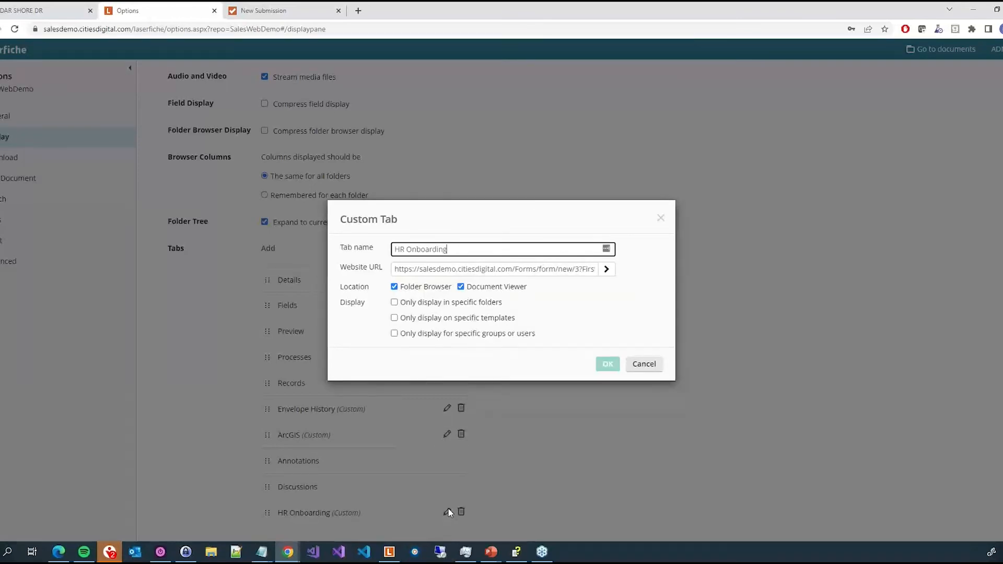
pyautogui.click(441, 305)
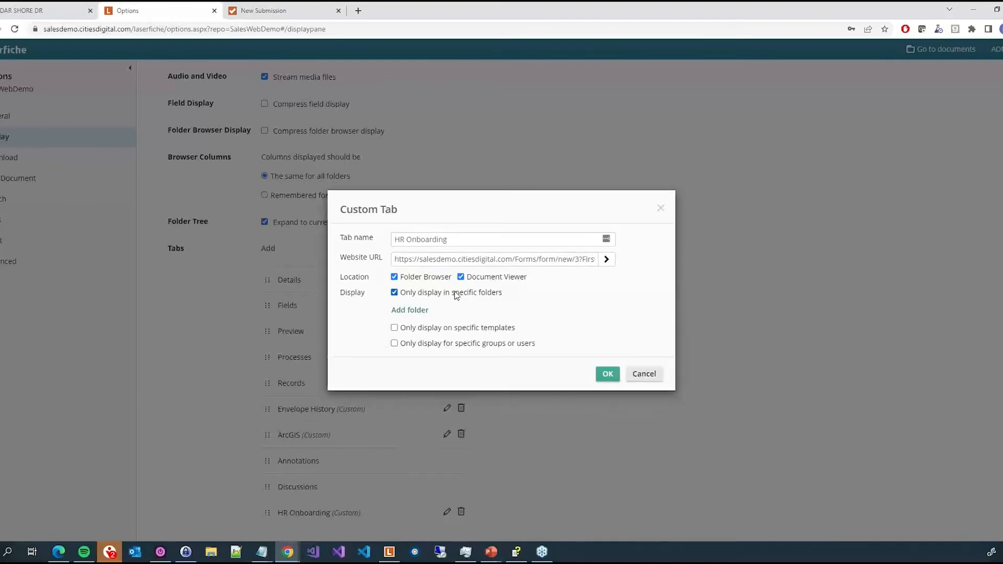
pyautogui.click(413, 313)
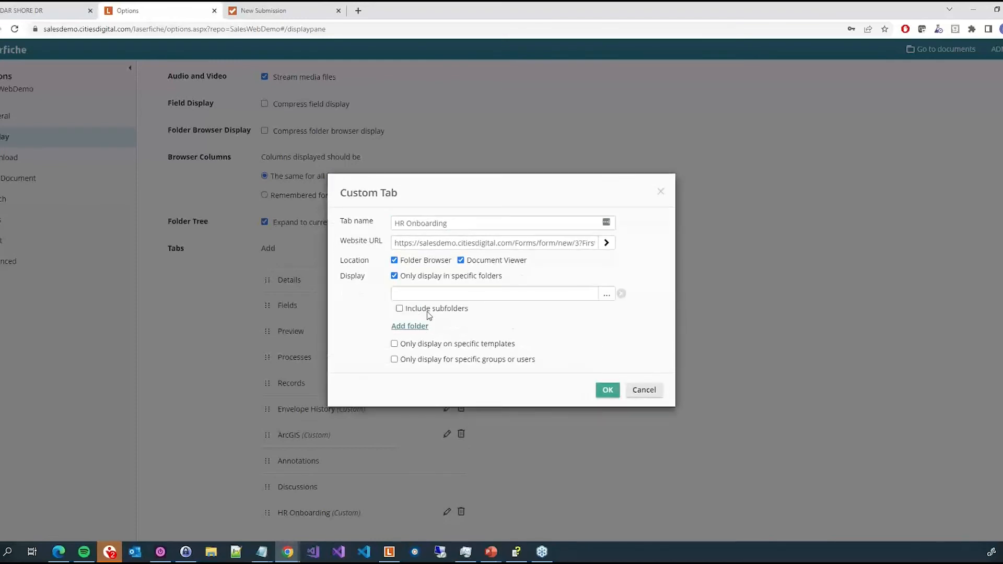
pyautogui.click(606, 293)
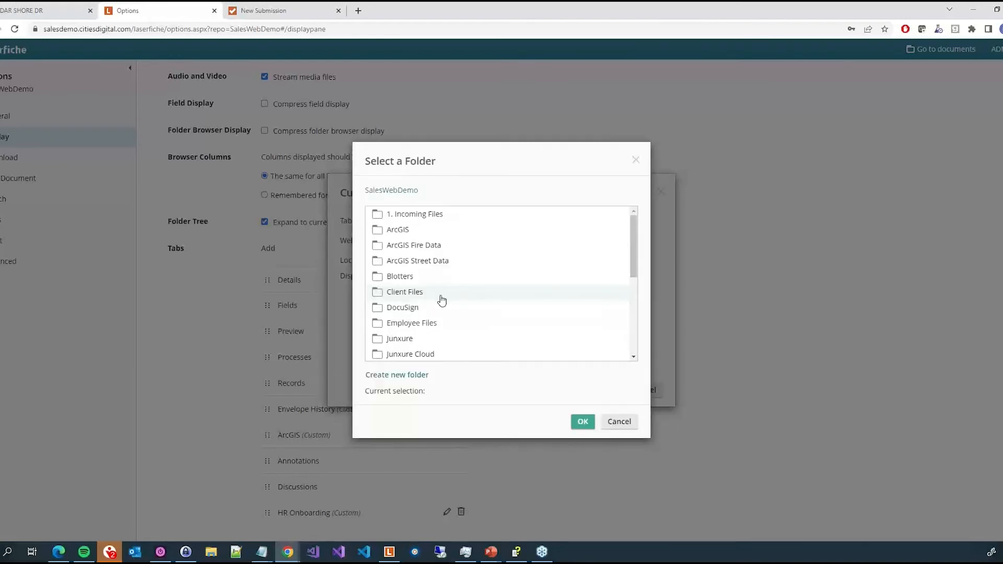
pyautogui.scroll(-3, 441, 301)
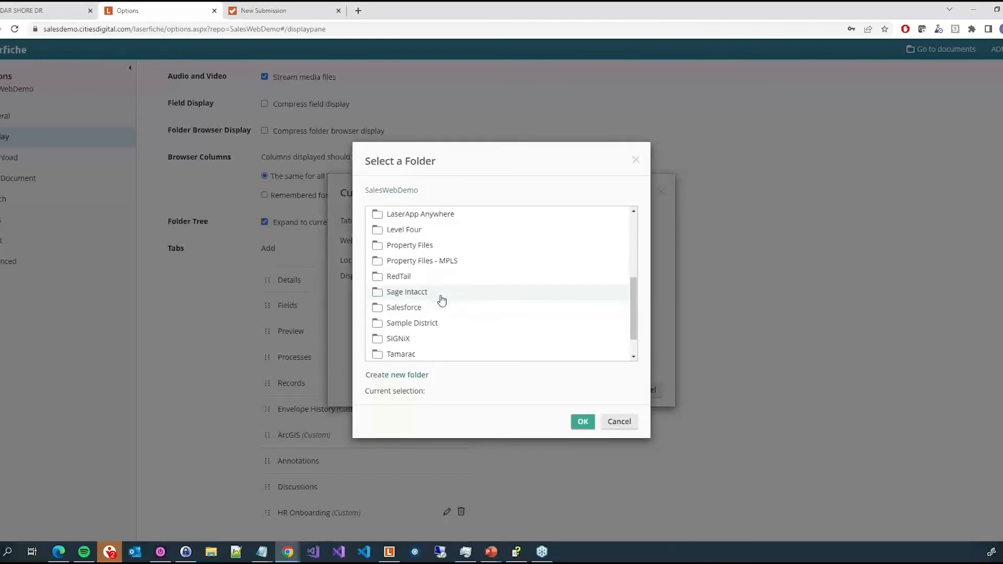
pyautogui.scroll(3, 441, 300)
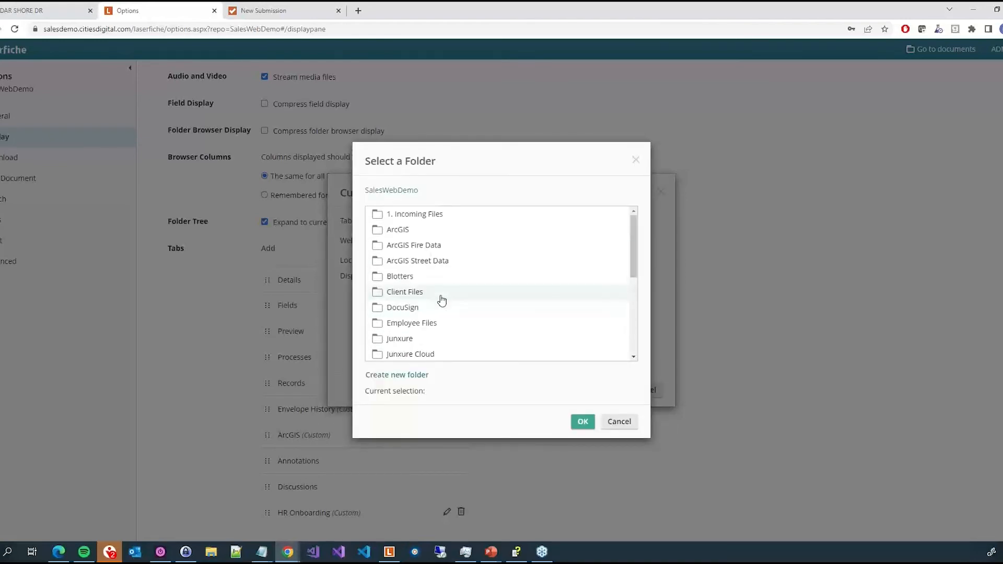
pyautogui.click(426, 324)
pyautogui.click(581, 423)
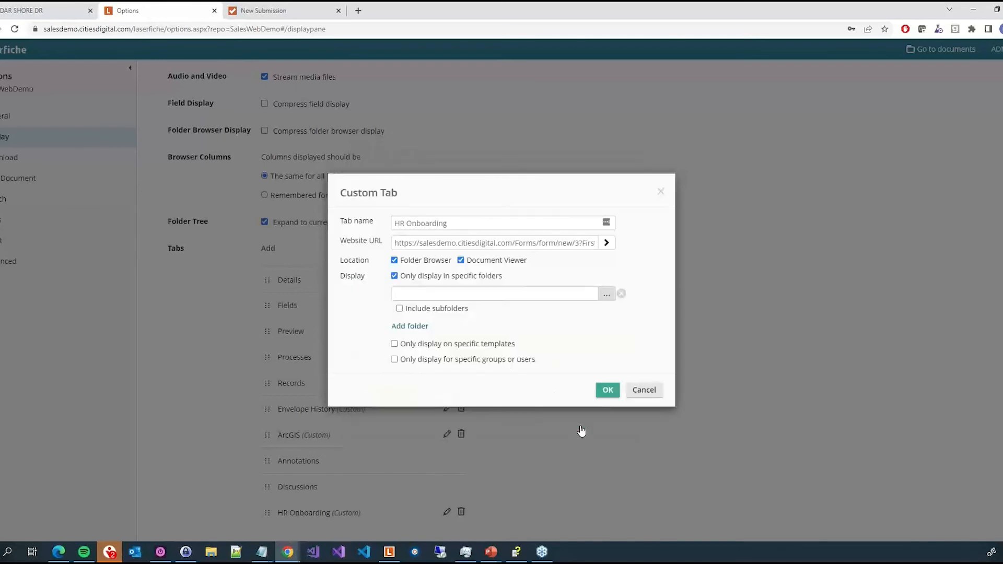
pyautogui.click(443, 308)
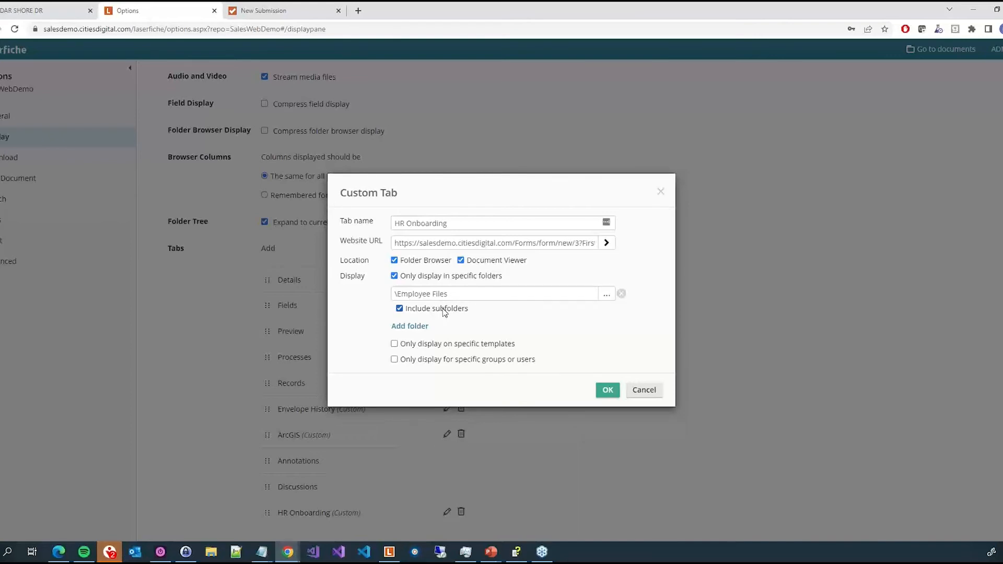
# - Limit the HR Onboarding tab to display only on the Employee Folder template
pyautogui.click(438, 345)
pyautogui.click(437, 348)
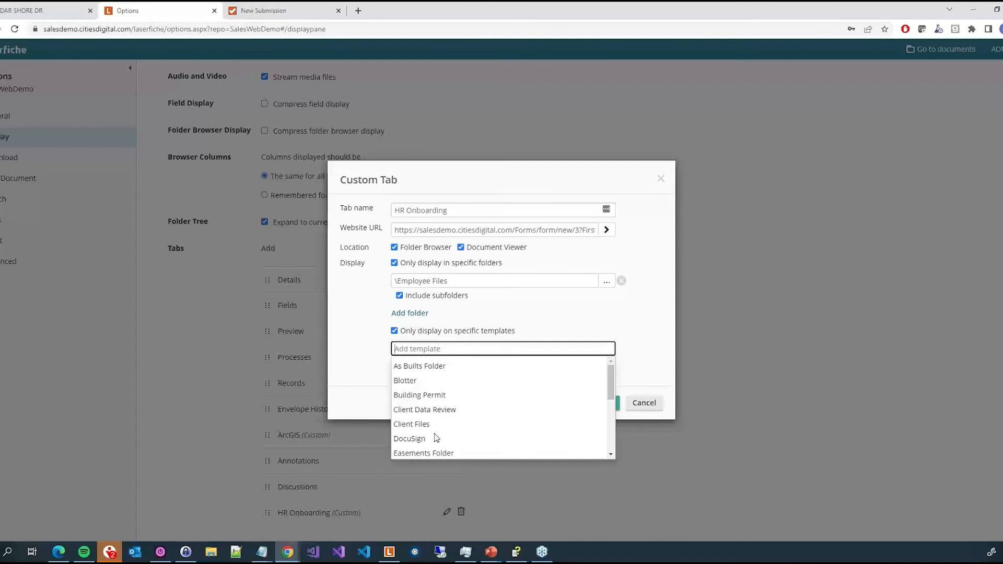
pyautogui.scroll(-1, 437, 437)
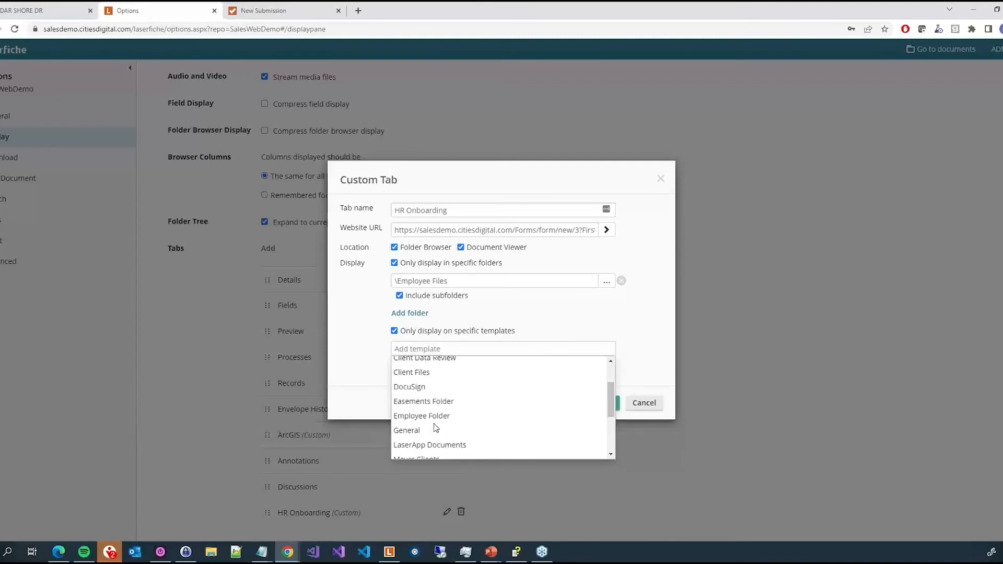
pyautogui.click(434, 419)
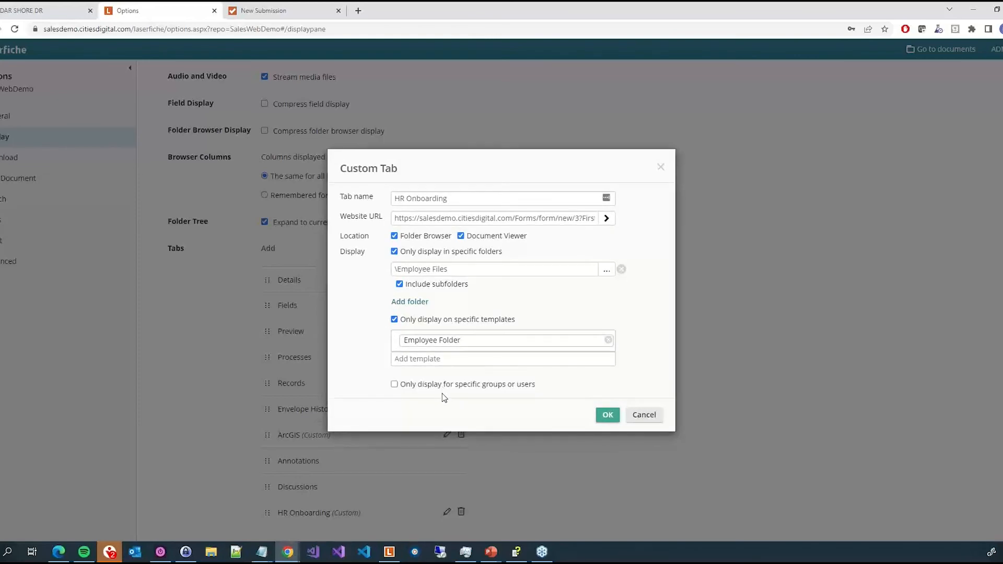
pyautogui.click(442, 389)
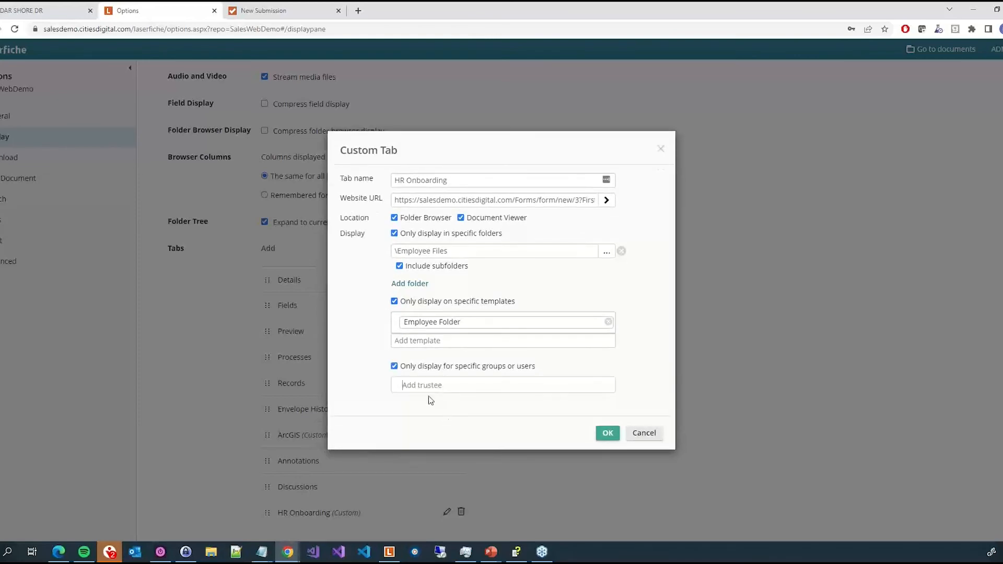
pyautogui.write('human')
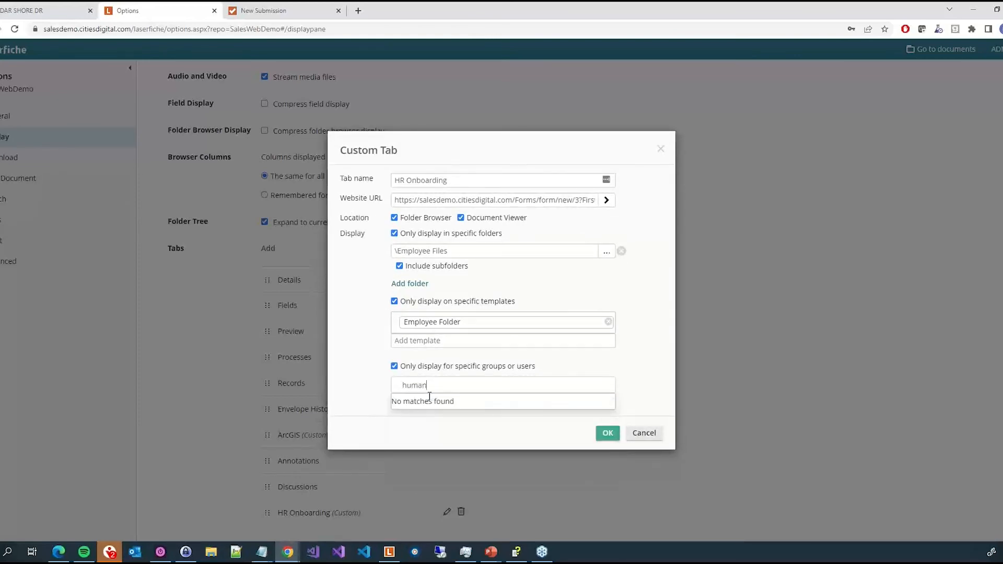
pyautogui.hotkey('ctrl', 'a')
pyautogui.write('HR')
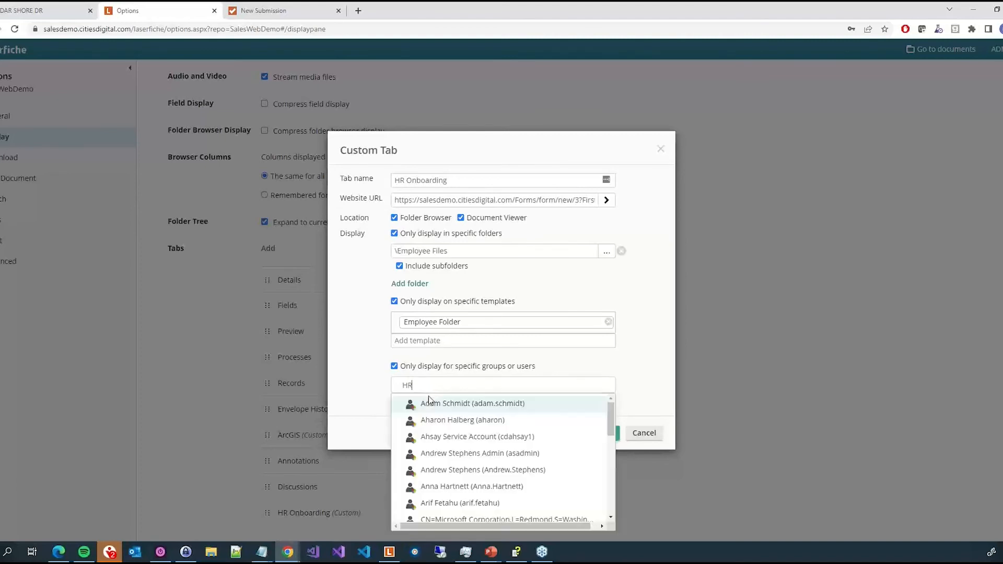
pyautogui.moveTo(447, 385); pyautogui.dragTo(351, 385)
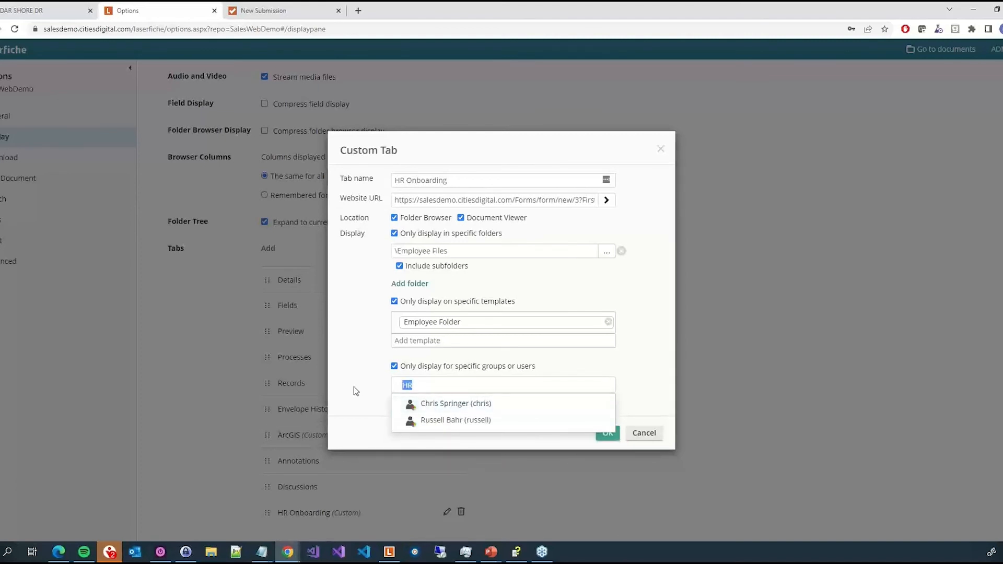
pyautogui.press('BackSpace')
pyautogui.click(395, 366)
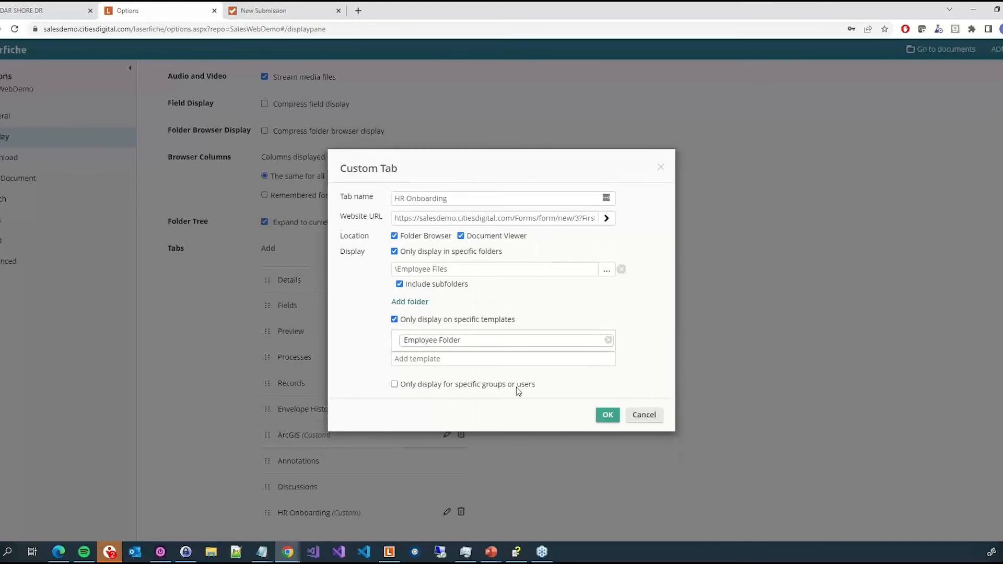
# - Save the HR Onboarding tab settings and reload the repository browser
pyautogui.click(606, 417)
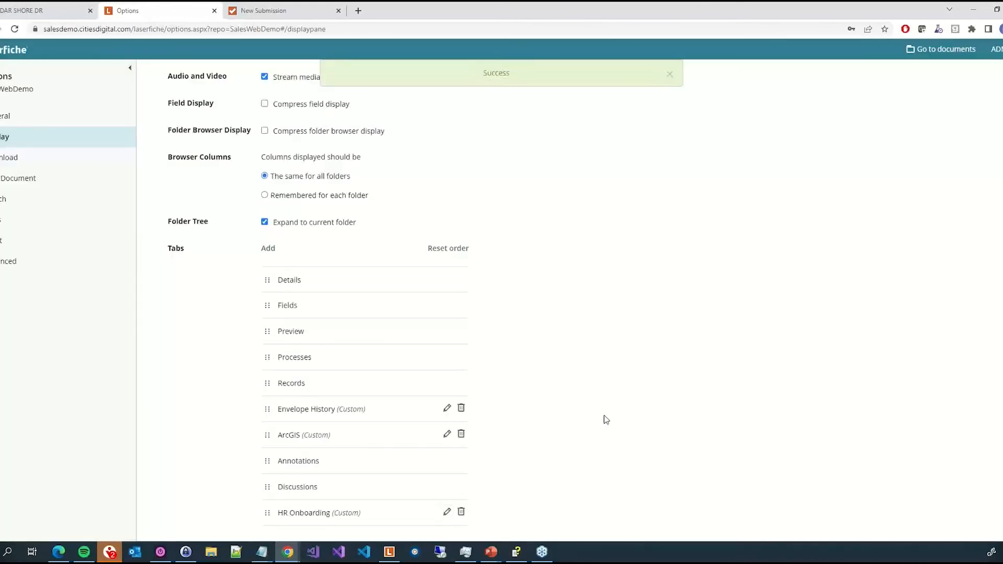
pyautogui.click(57, 18)
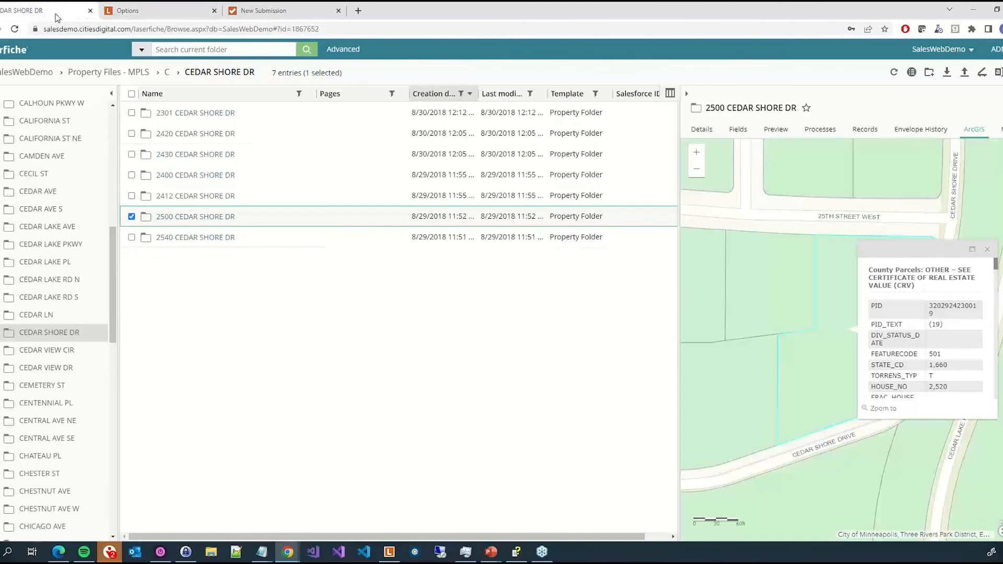
pyautogui.click(15, 29)
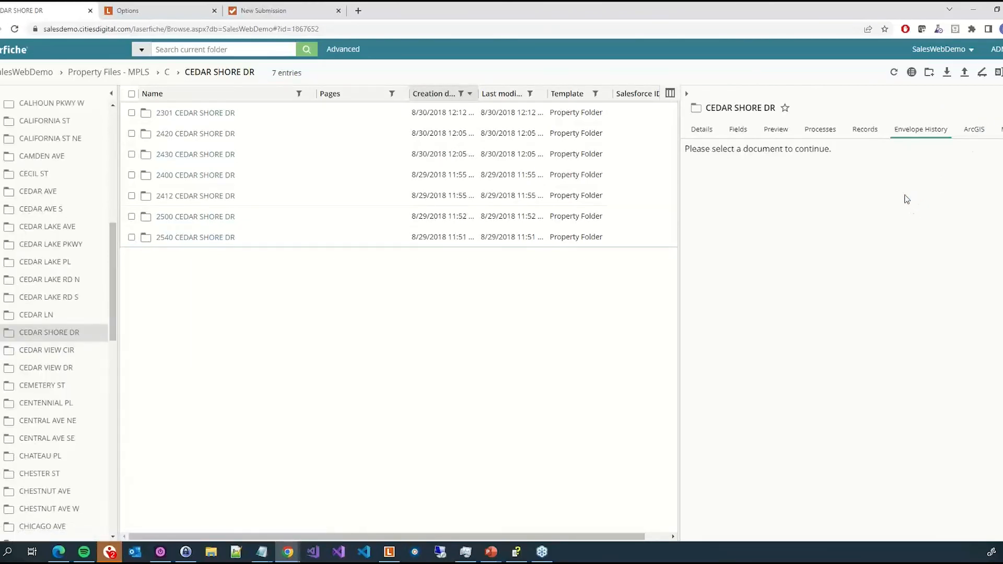
# - Open the HR Onboarding tab and browse to an employee's folder under Employee Files to test the prefilled form
pyautogui.click(1000, 129)
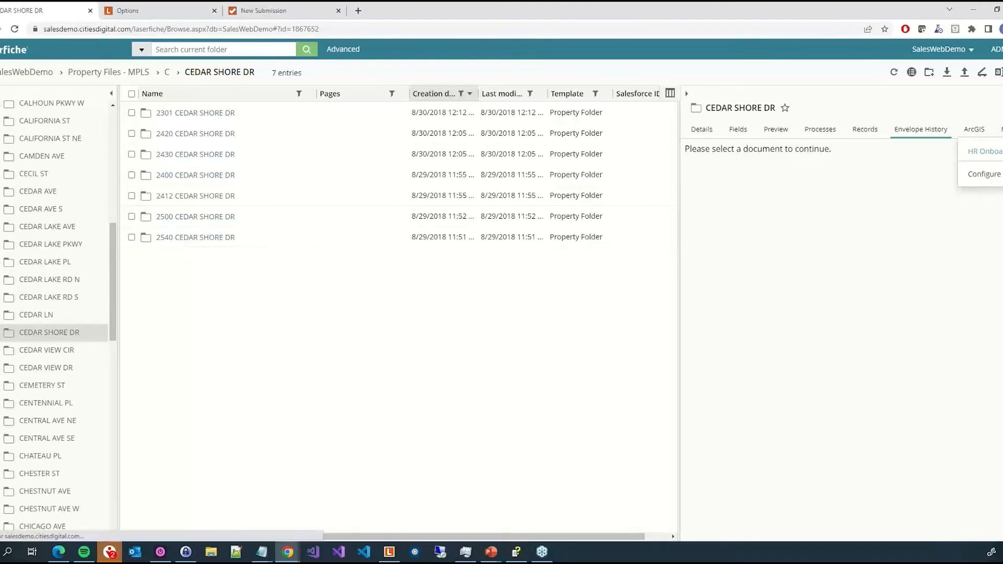
pyautogui.click(984, 151)
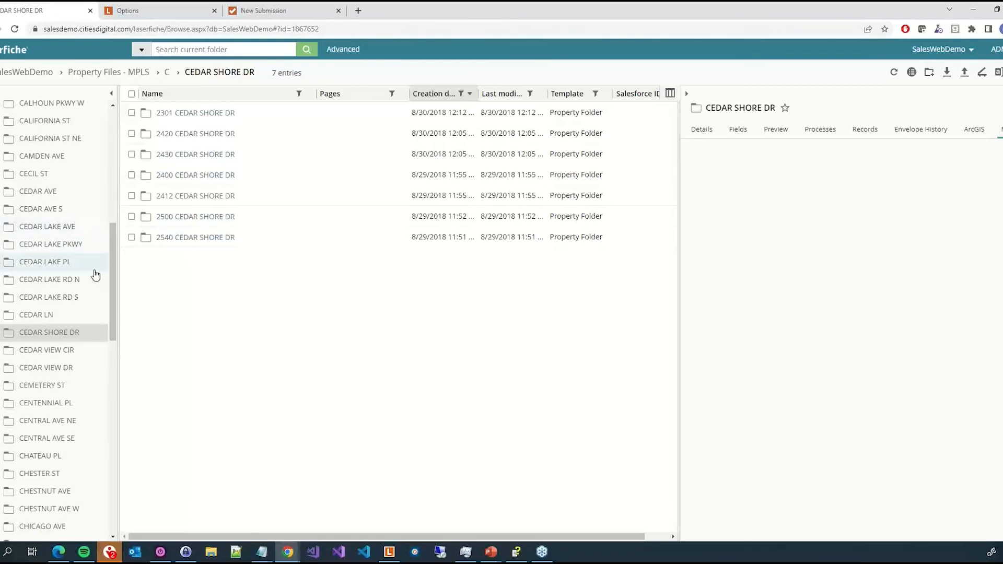
pyautogui.moveTo(111, 272); pyautogui.dragTo(113, 90)
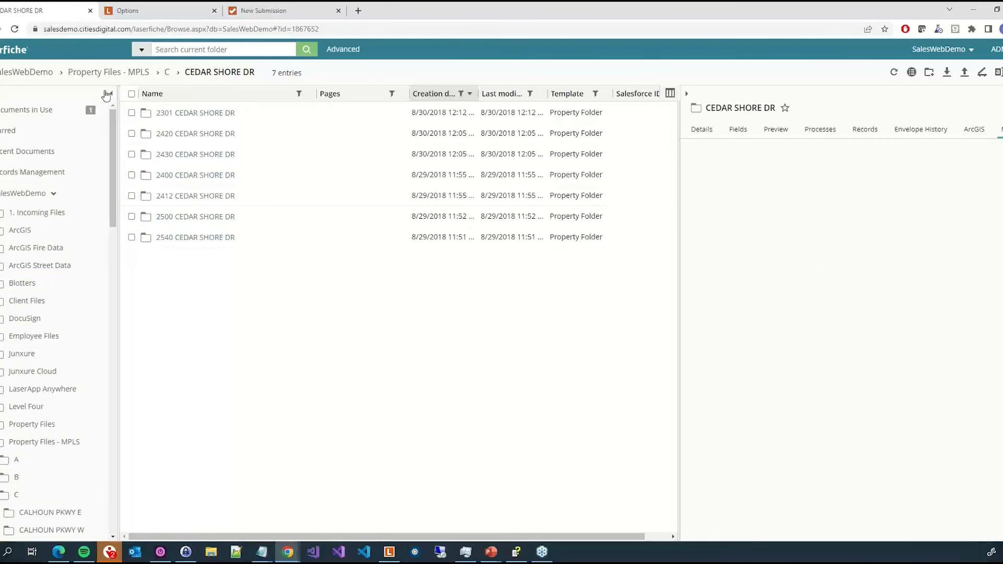
pyautogui.click(37, 342)
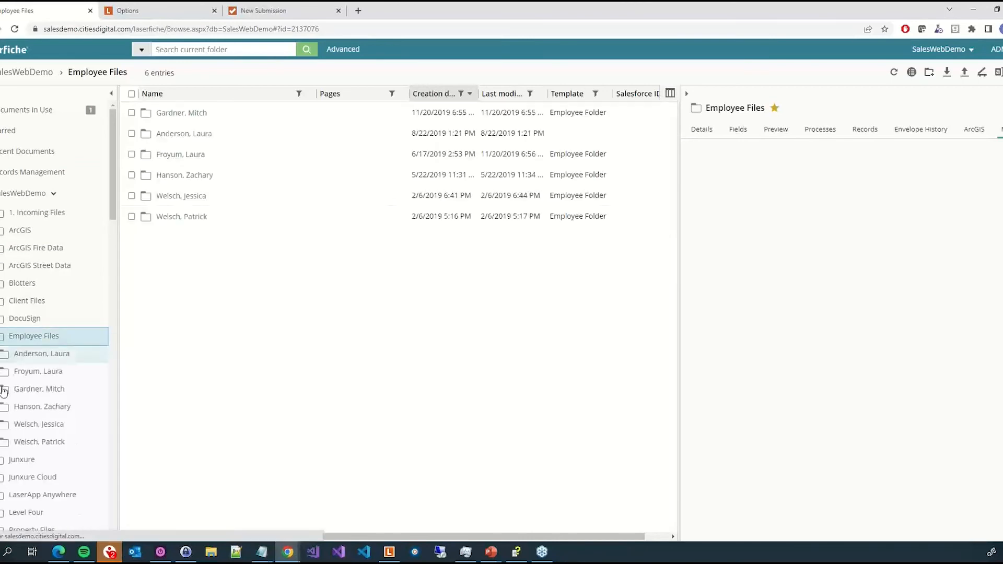
pyautogui.click(30, 377)
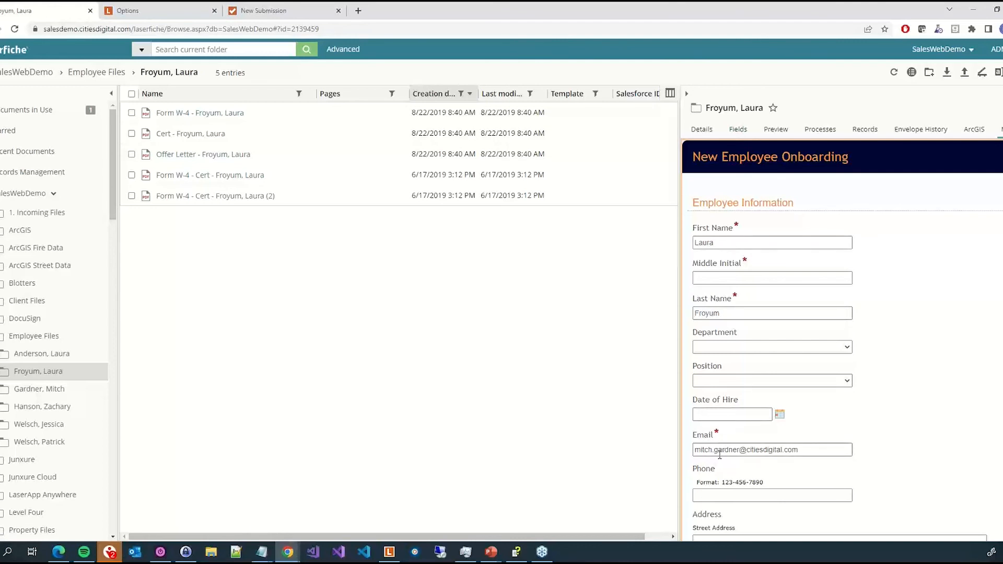
# - Compare the folder's Fields with the HR Onboarding form, switching between employee folders to check the prefilled values
pyautogui.click(738, 129)
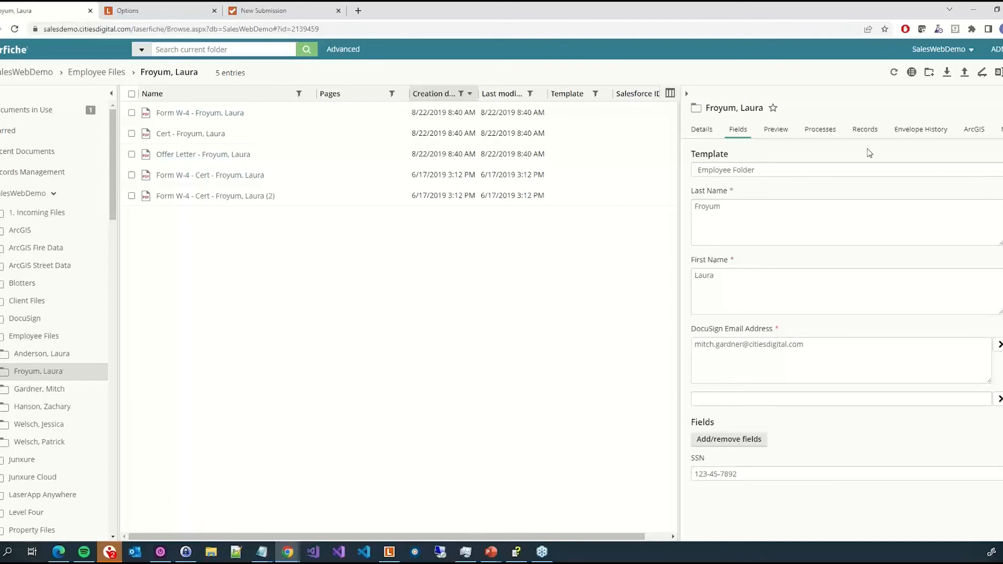
pyautogui.click(1001, 130)
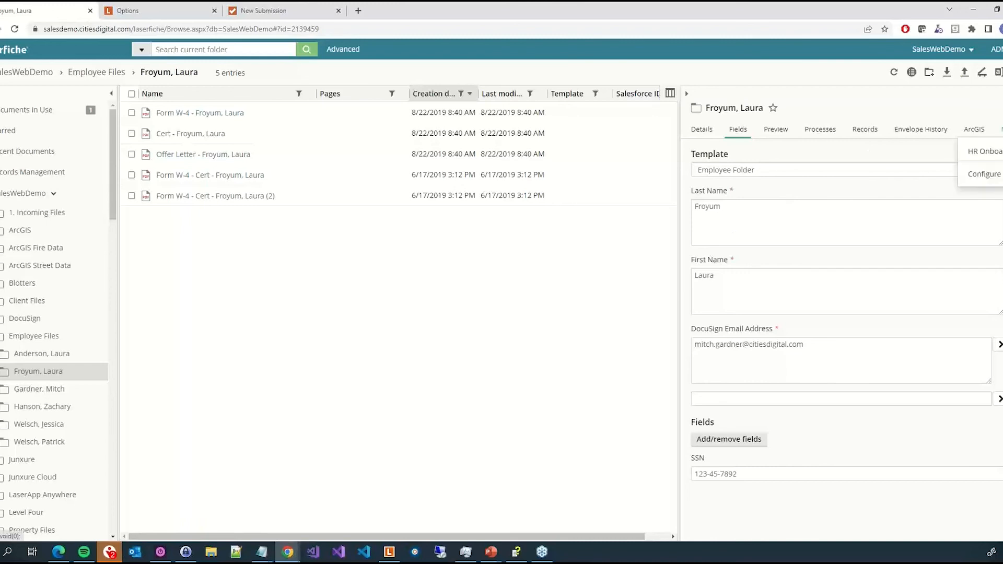
pyautogui.click(988, 155)
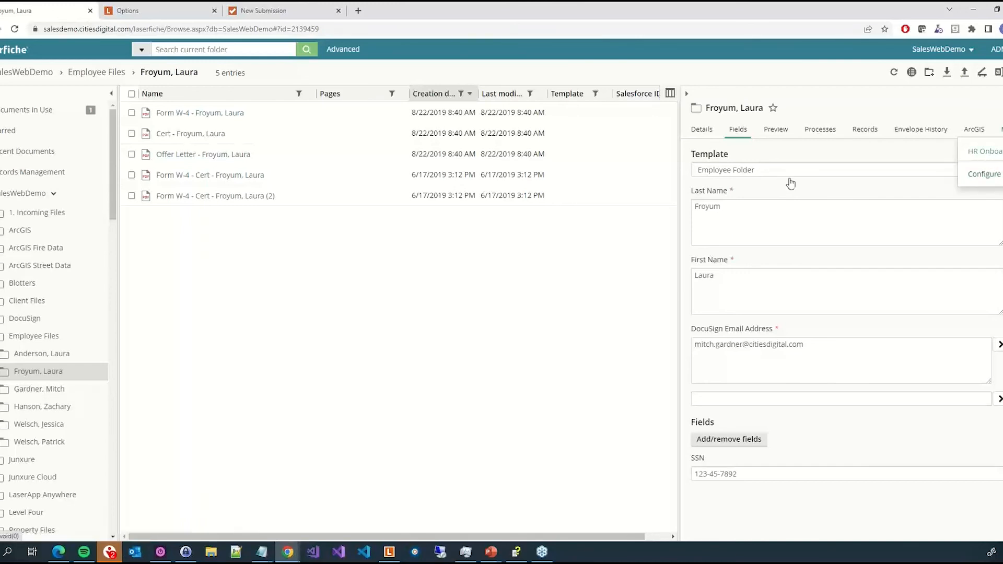
pyautogui.click(57, 390)
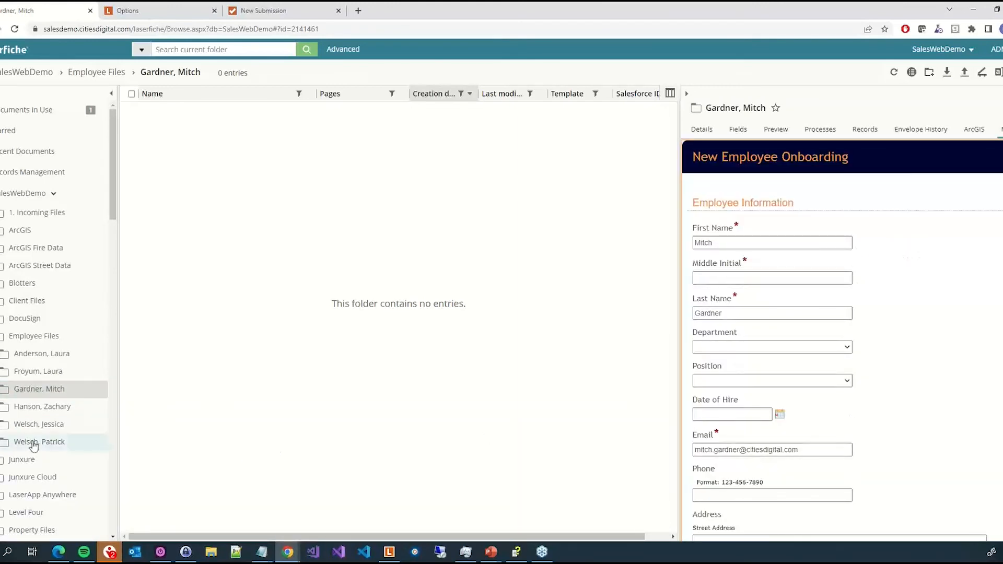
pyautogui.click(42, 374)
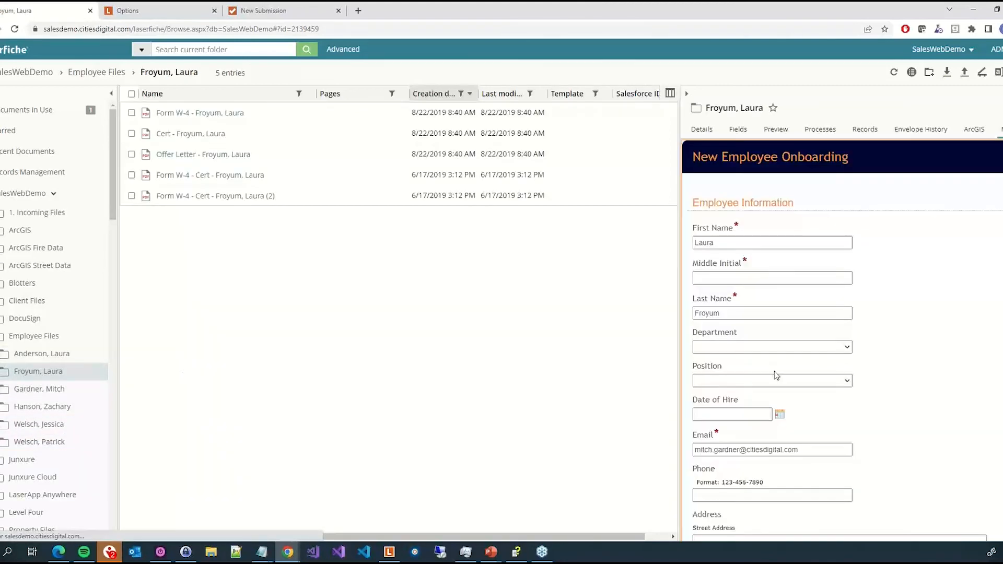
# - Change the user name part of the form's Email address and enter X as the Middle Initial
pyautogui.doubleClick(742, 451)
pyautogui.write('michael')
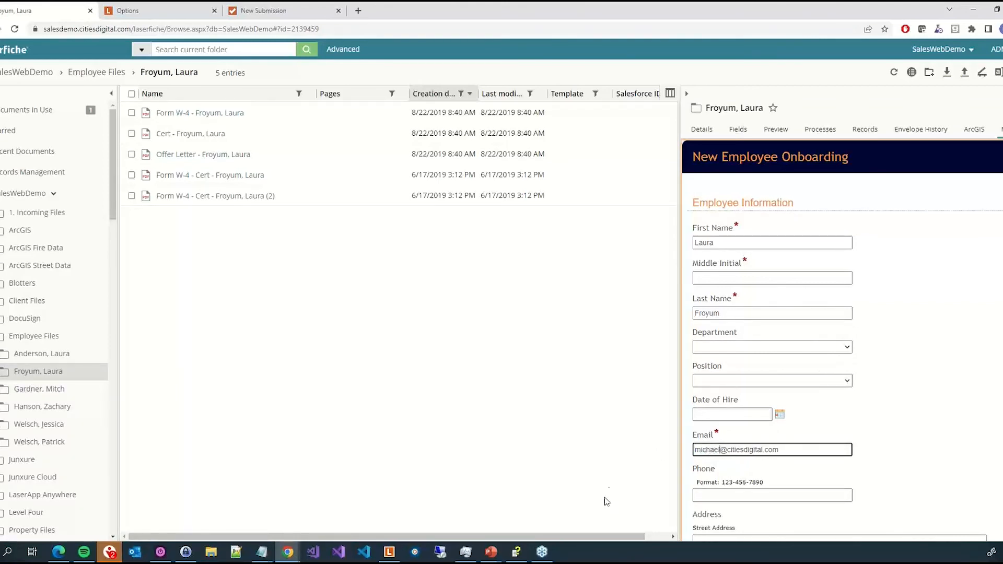
pyautogui.click(770, 273)
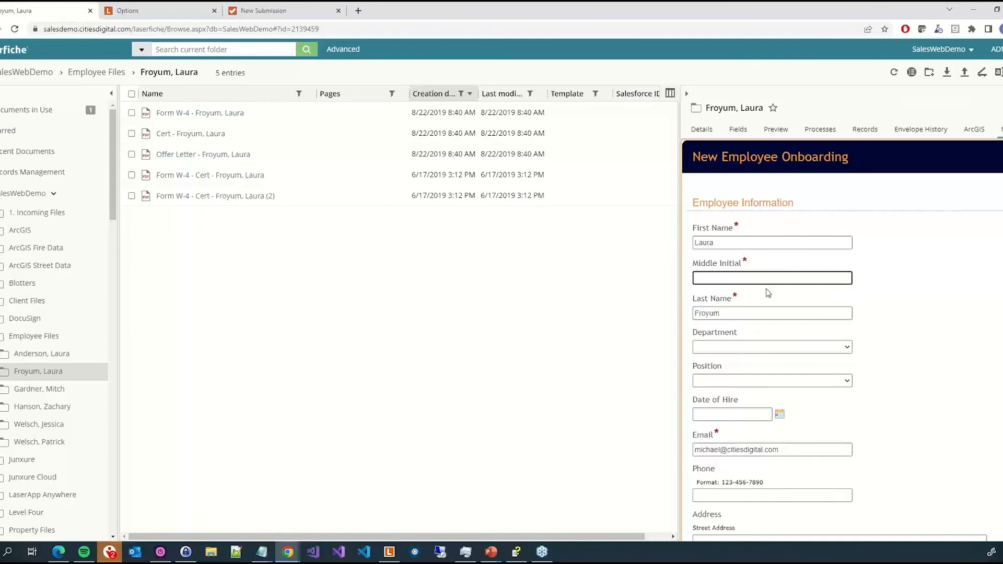
pyautogui.write('X')
# - Tick W-4, I-9 and Confidentiality Agreement among the forms to complete and submit the onboarding form
pyautogui.click(926, 357)
pyautogui.scroll(-2, 888, 256)
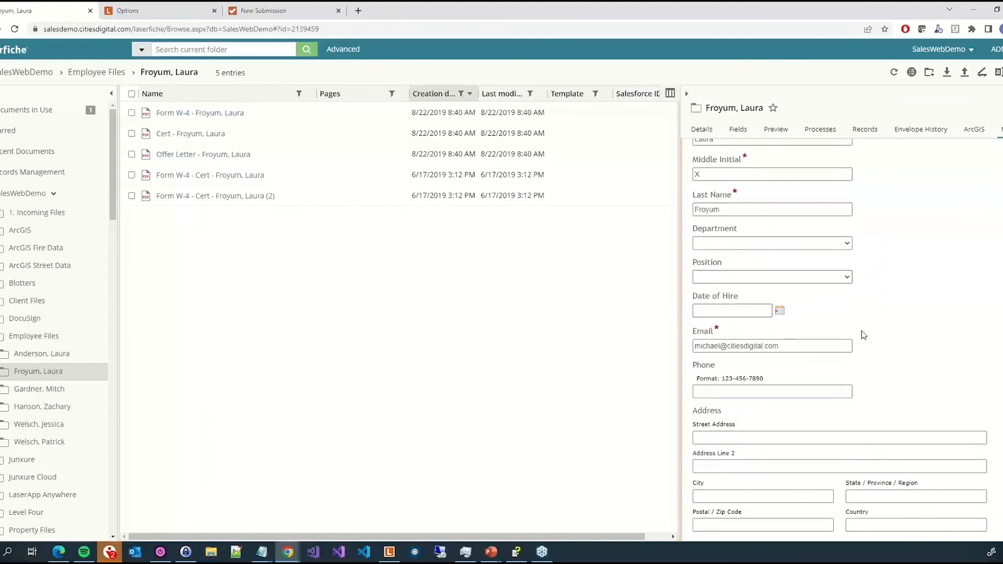
pyautogui.scroll(-4, 863, 334)
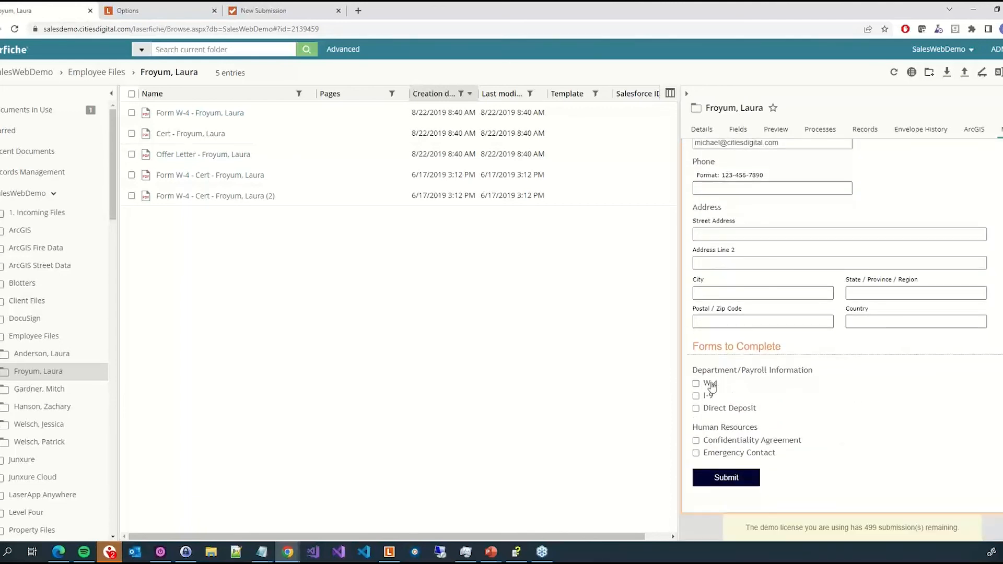
pyautogui.click(711, 386)
pyautogui.click(710, 410)
pyautogui.click(712, 394)
pyautogui.click(696, 409)
pyautogui.click(697, 441)
pyautogui.click(723, 479)
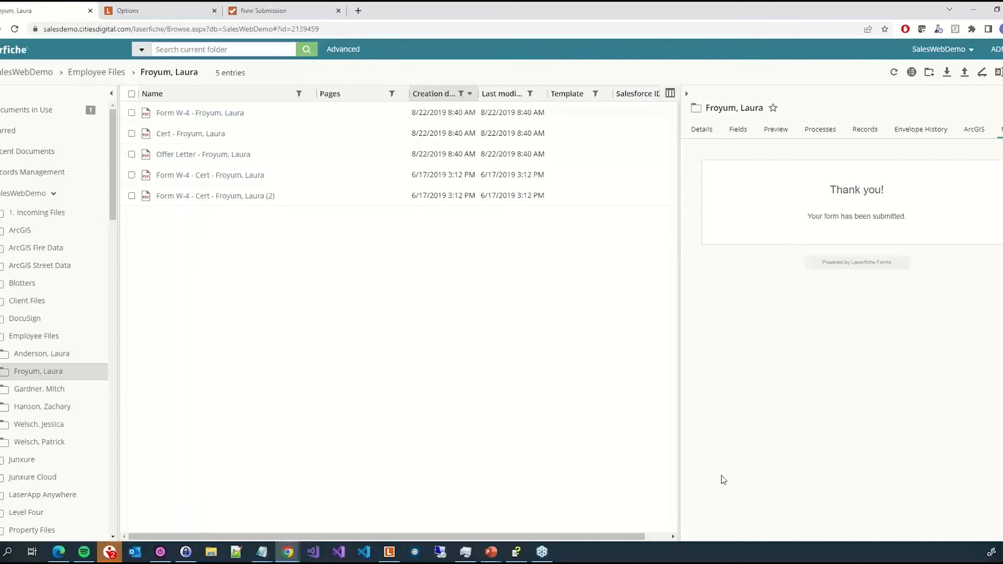
# - Switch to the PowerPoint Slide Show window and advance to the next slide
pyautogui.click(489, 558)
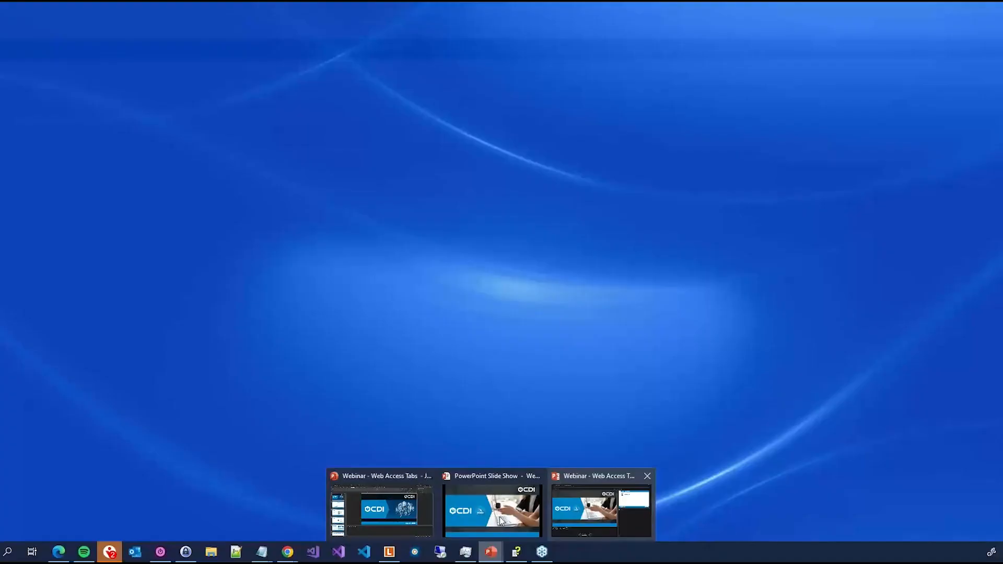
pyautogui.click(500, 521)
pyautogui.click(275, 240)
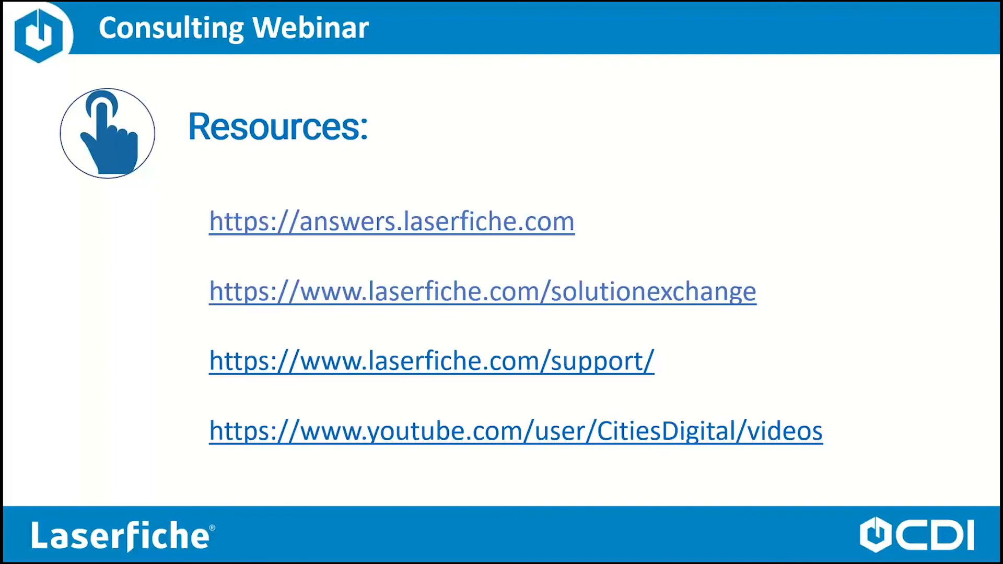
pyautogui.press('Right')
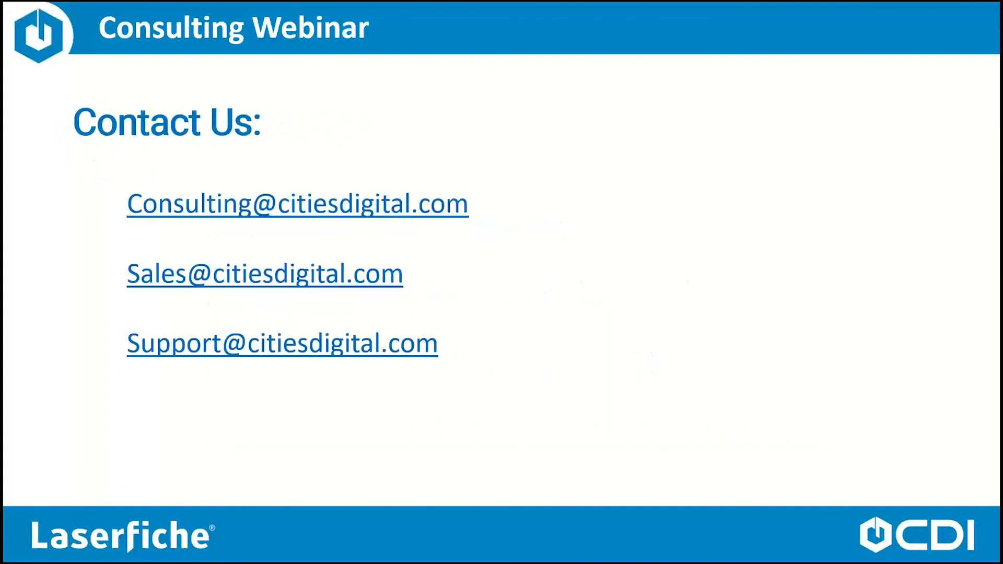